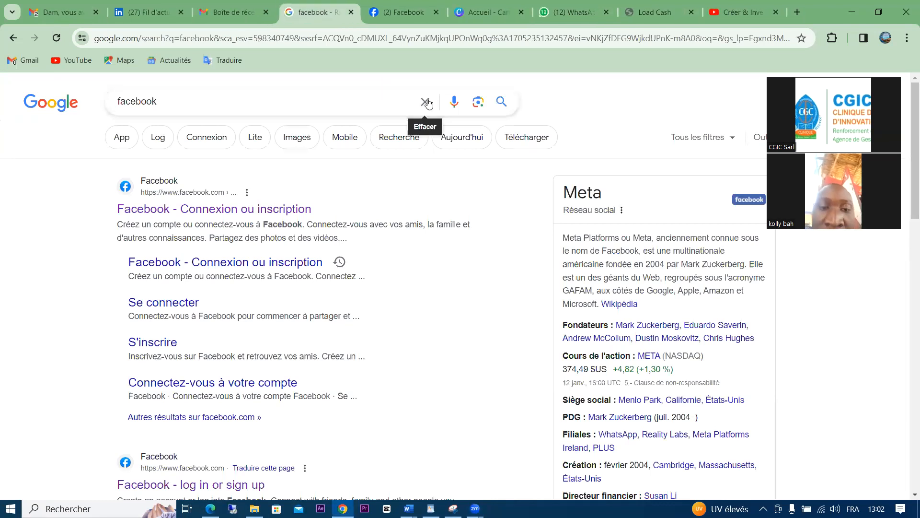
# Glance at the Canva tab, then clear the 'facebook' query from the Google search box
pyautogui.click(473, 7)
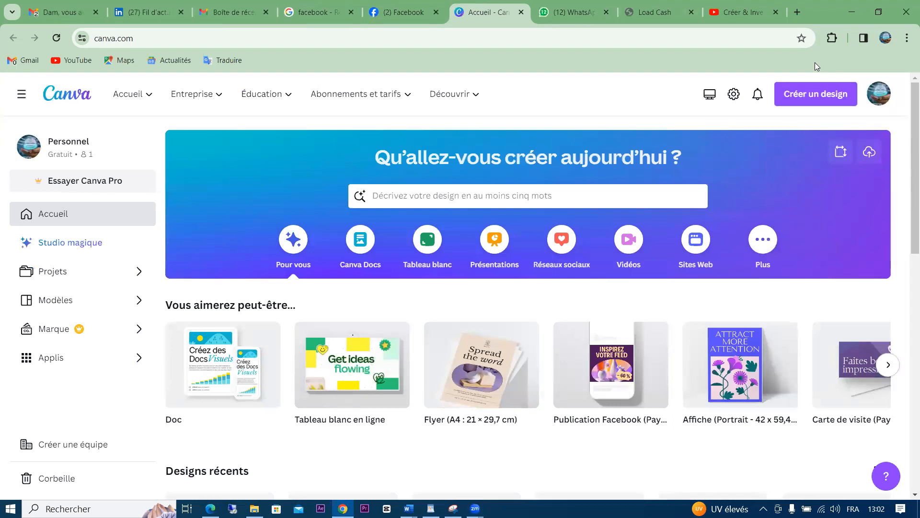
pyautogui.click(319, 7)
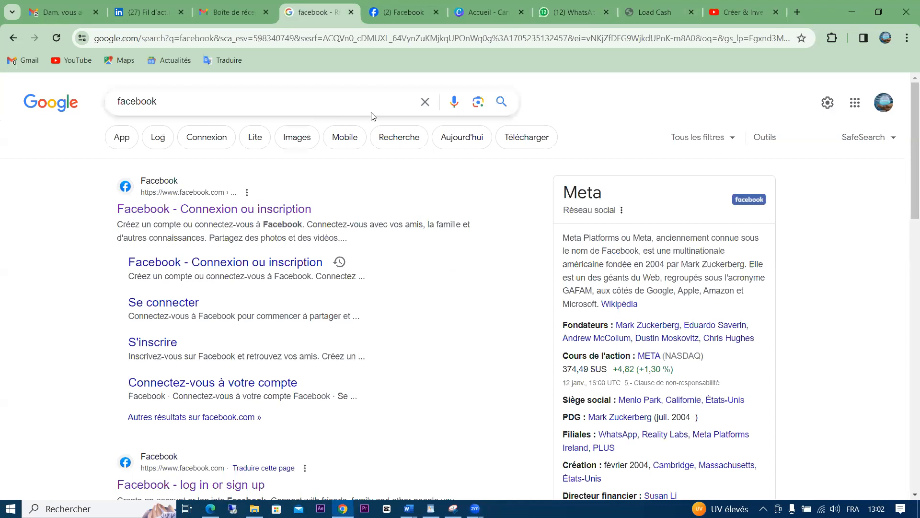
pyautogui.click(425, 102)
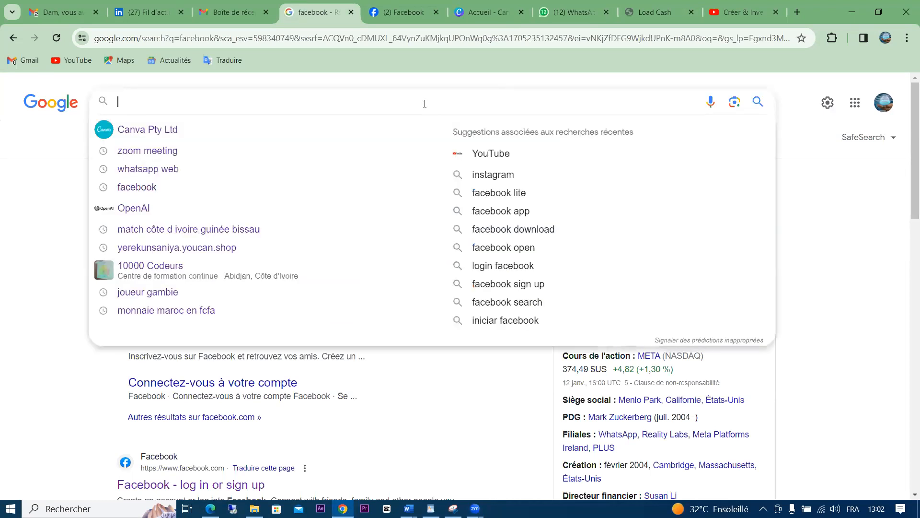
# Search for 'canva' from the recent suggestions and browse results alongside the Canva Pty Ltd panel
pyautogui.click(104, 136)
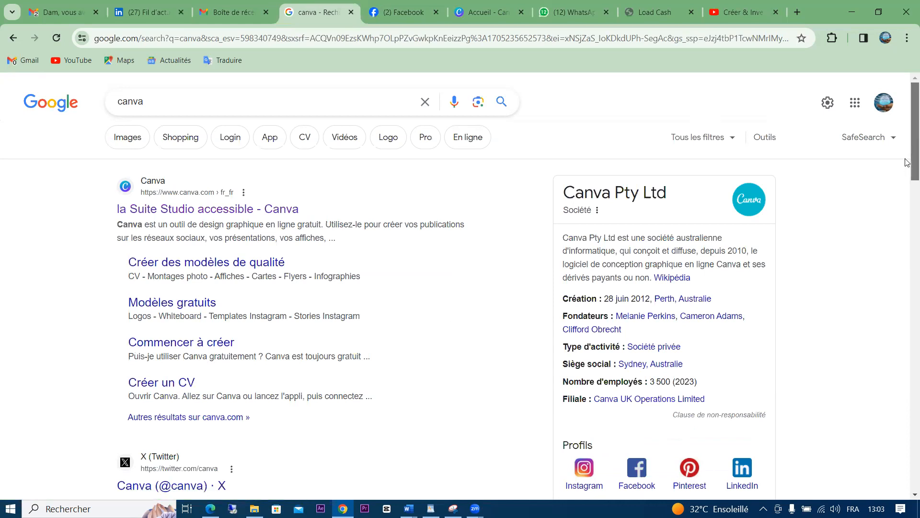
pyautogui.moveTo(907, 167); pyautogui.dragTo(907, 187)
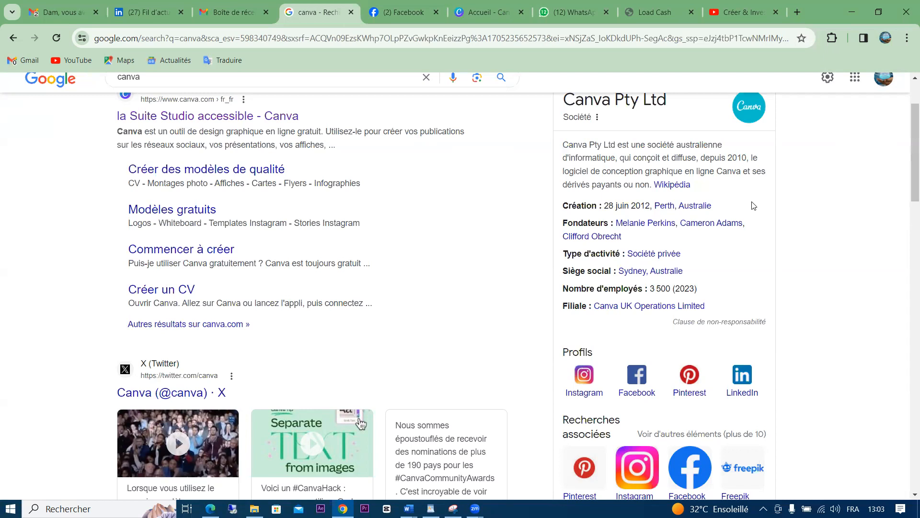
pyautogui.scroll(-3, 907, 182)
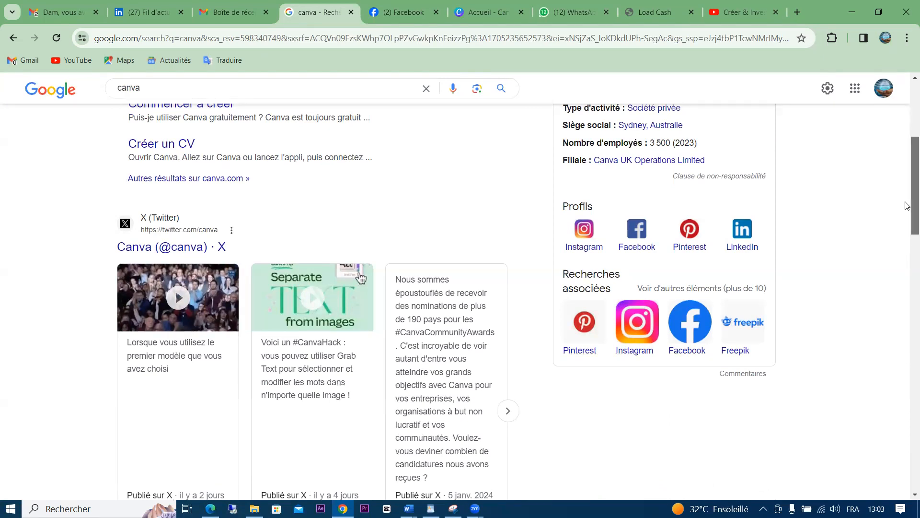
pyautogui.scroll(-4, 907, 257)
pyautogui.scroll(-4, 906, 254)
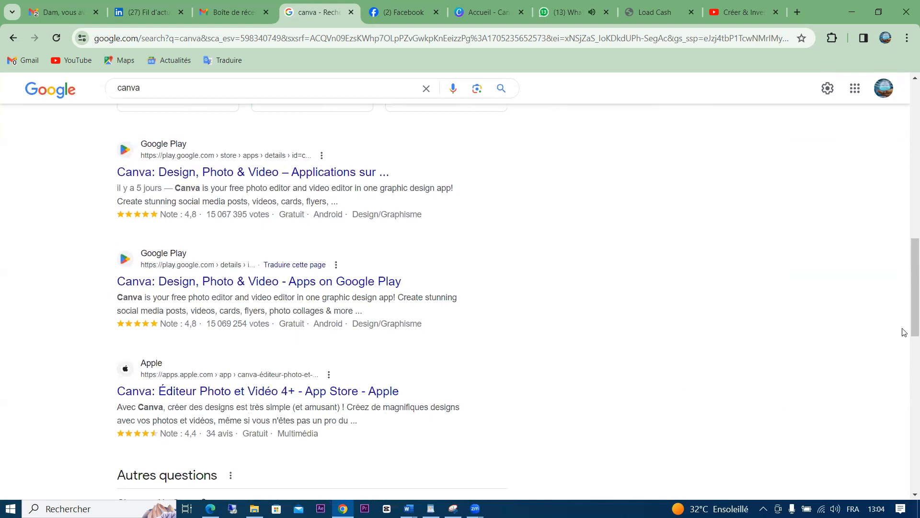
pyautogui.moveTo(907, 303); pyautogui.dragTo(907, 91)
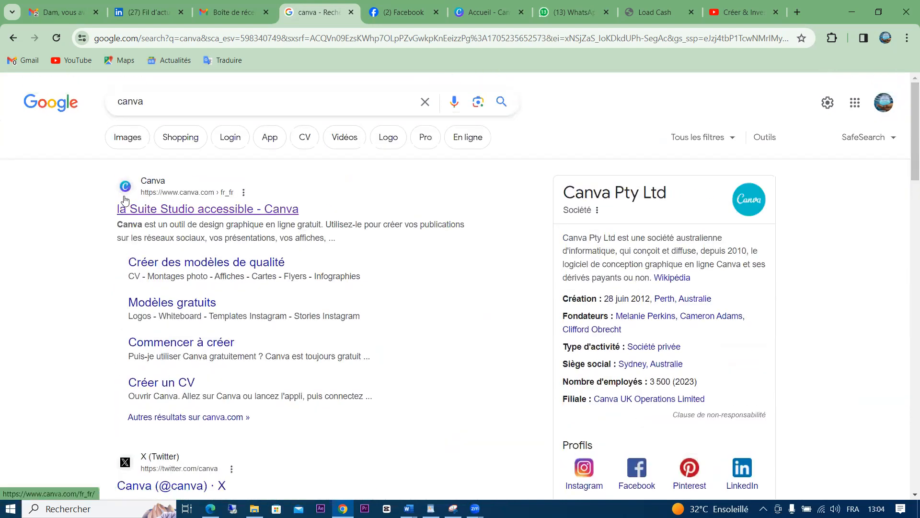
# Open the canva.com result in a new browser tab and switch to it
pyautogui.rightClick(201, 212)
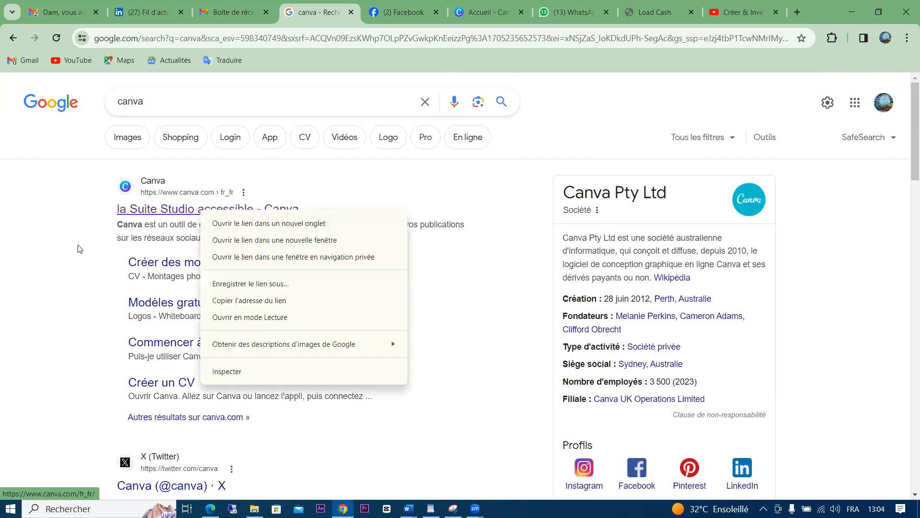
pyautogui.click(276, 224)
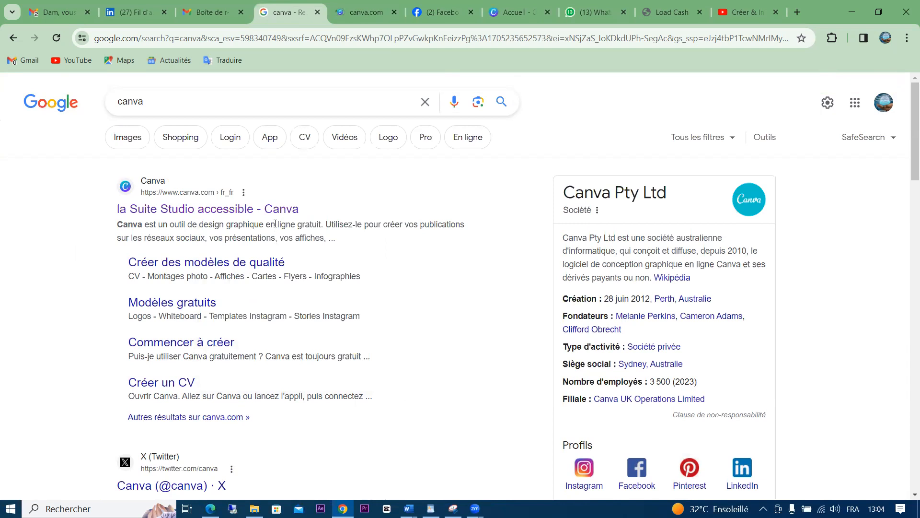
pyautogui.click(352, 6)
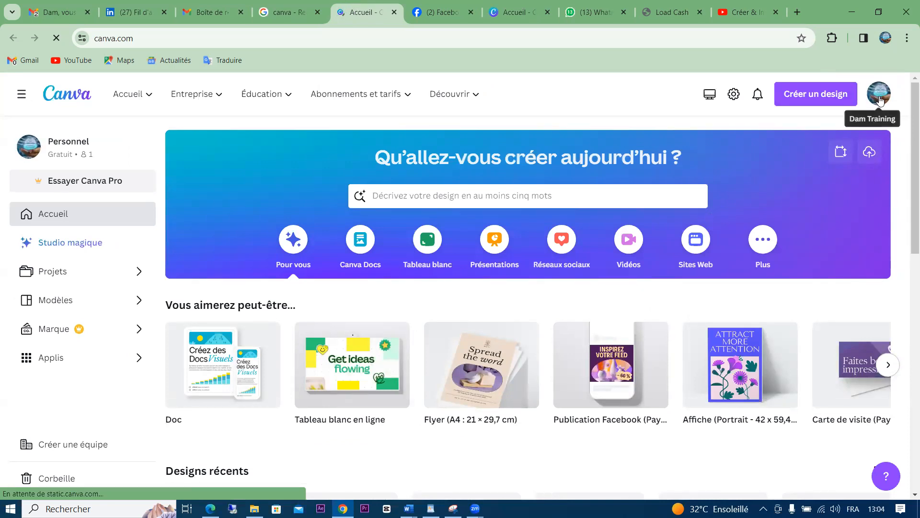
# Open and close the Canva account options menu
pyautogui.click(879, 99)
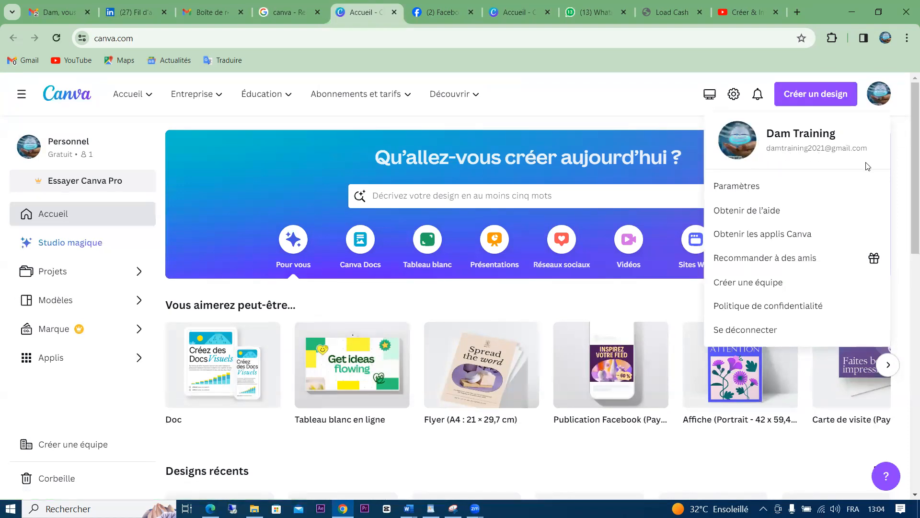
pyautogui.click(880, 102)
pyautogui.click(879, 102)
pyautogui.click(578, 107)
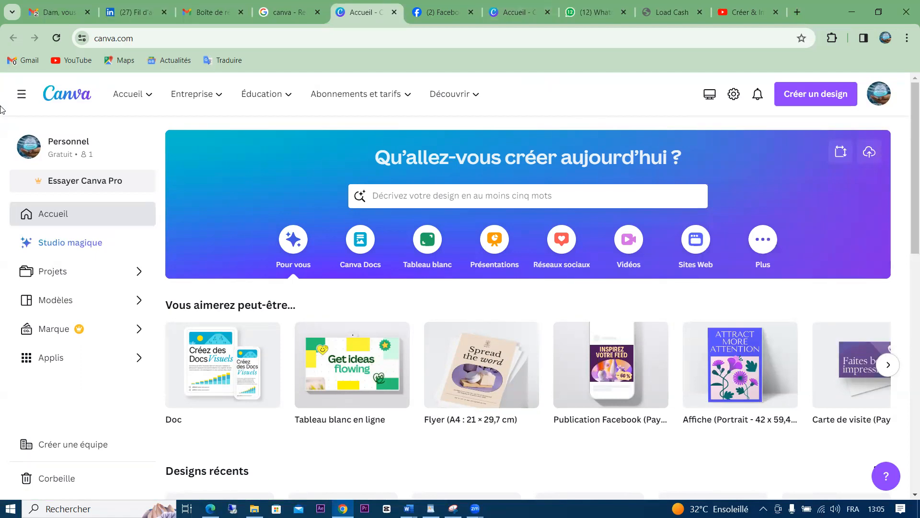
# Collapse the Canva home page side panel and look over the top menus
pyautogui.click(21, 103)
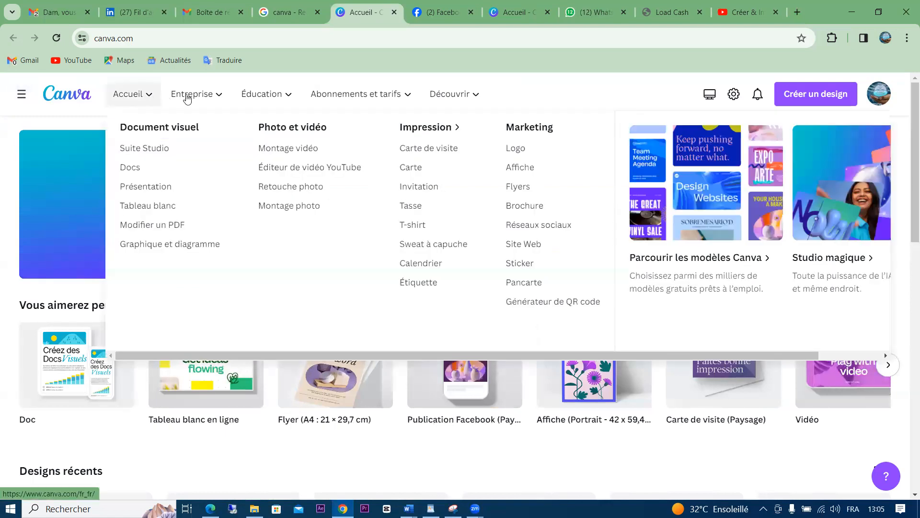
pyautogui.moveTo(195, 98)
pyautogui.moveTo(282, 104)
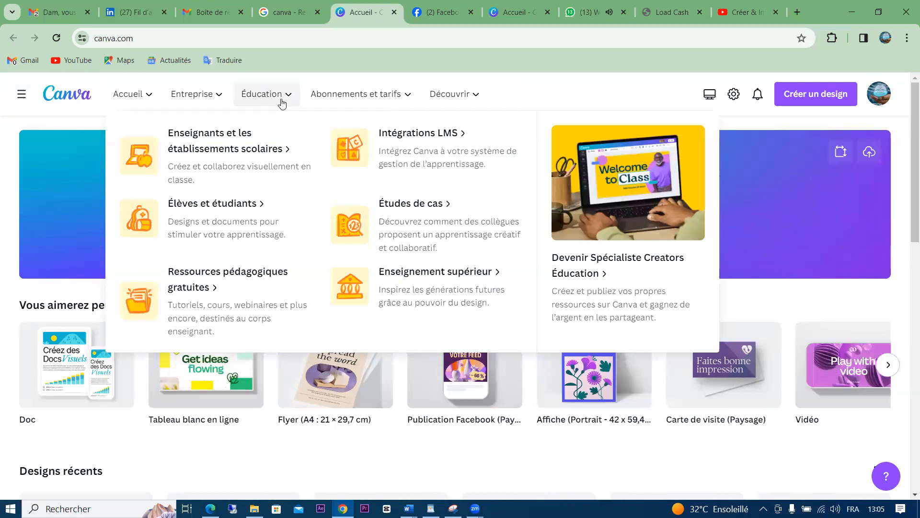
pyautogui.moveTo(475, 109)
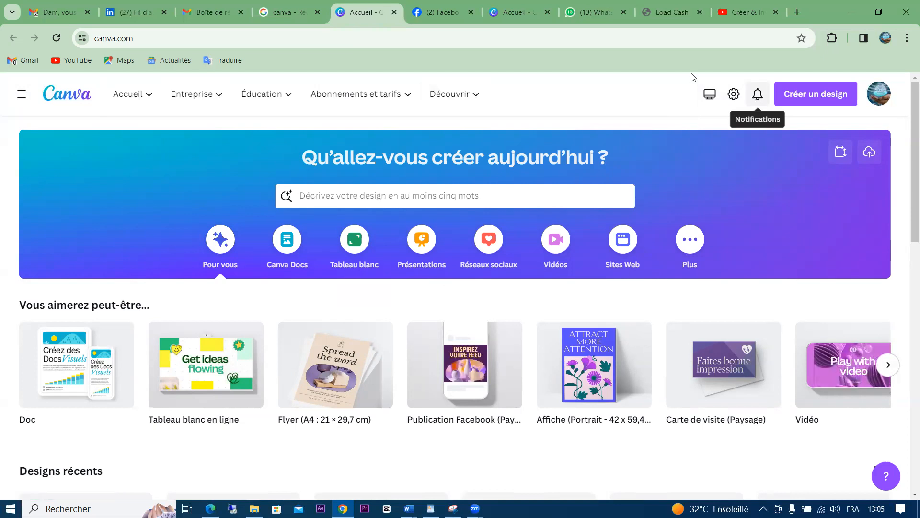
# Check the WhatsApp Web tab, then return to the Canva home tab
pyautogui.click(586, 6)
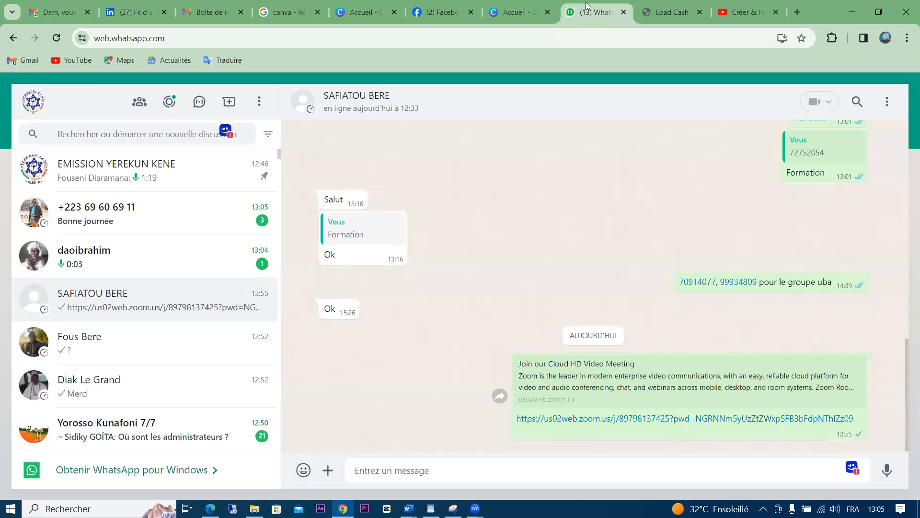
pyautogui.click(524, 7)
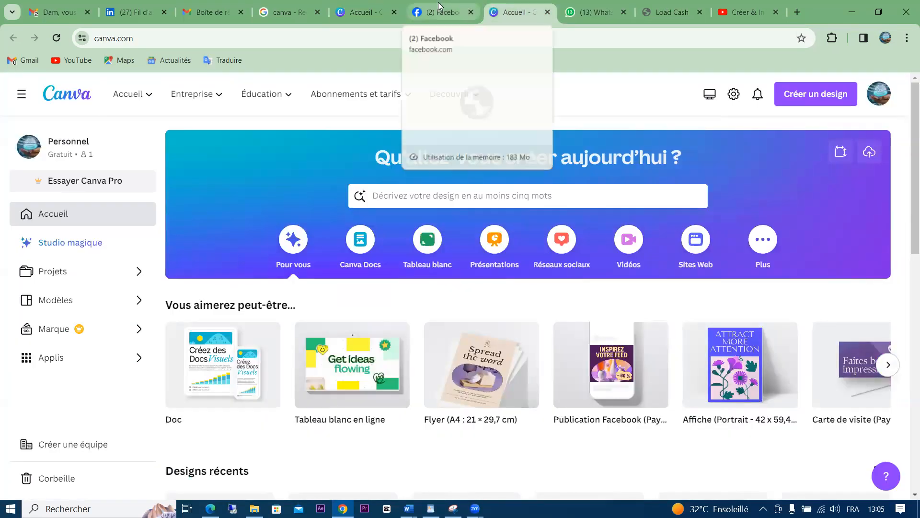
pyautogui.click(377, 13)
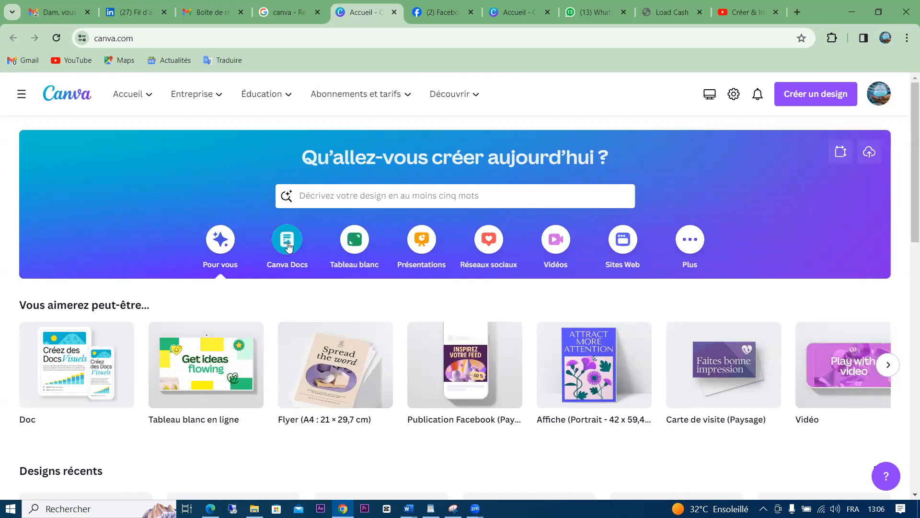
# From the Tableau blanc category, start a blank 'Sans titre - Tableau blanc' whiteboard design
pyautogui.click(354, 253)
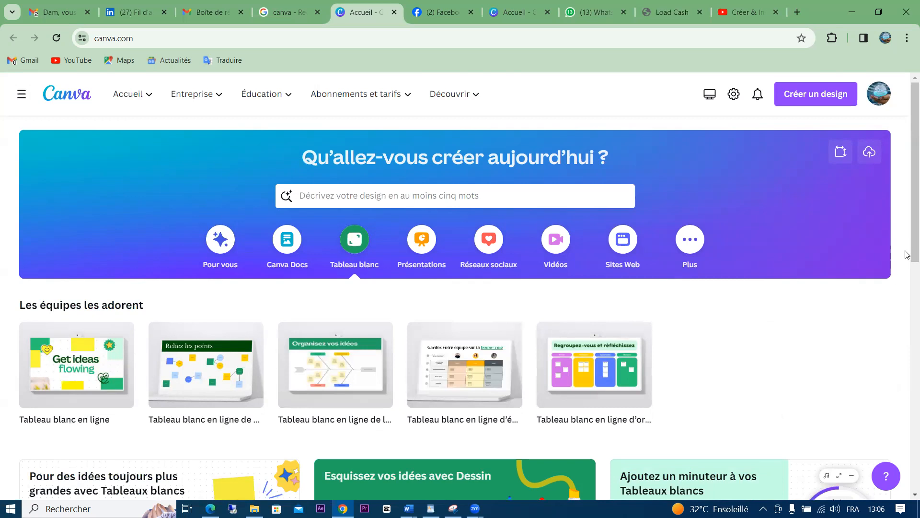
pyautogui.scroll(-2, 907, 268)
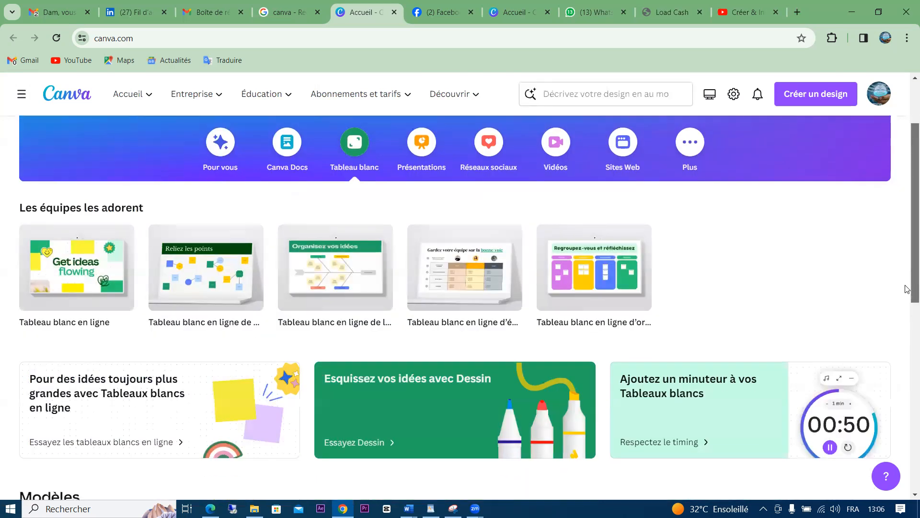
pyautogui.click(75, 281)
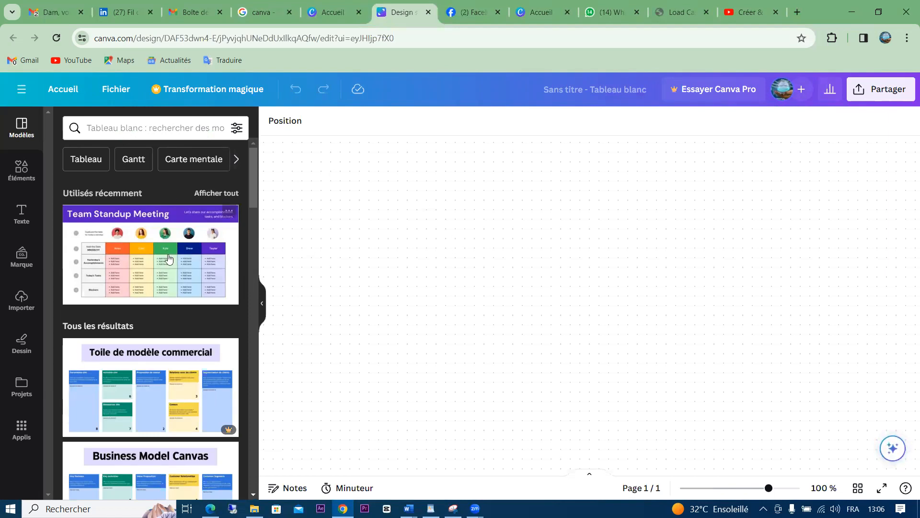
# Apply the Remote Meetings template to the whiteboard, then enlarge it and move it up-left
pyautogui.click(152, 264)
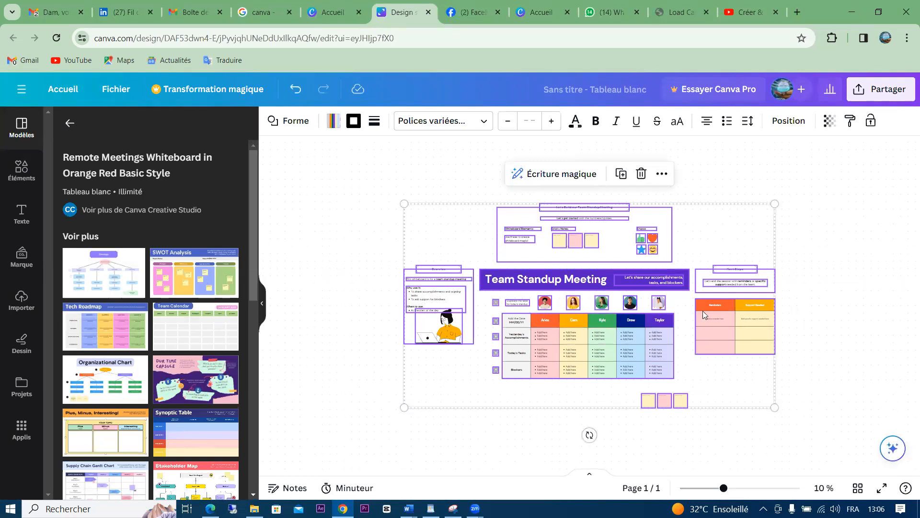
pyautogui.moveTo(773, 201); pyautogui.dragTo(878, 139)
pyautogui.moveTo(724, 215); pyautogui.dragTo(631, 202)
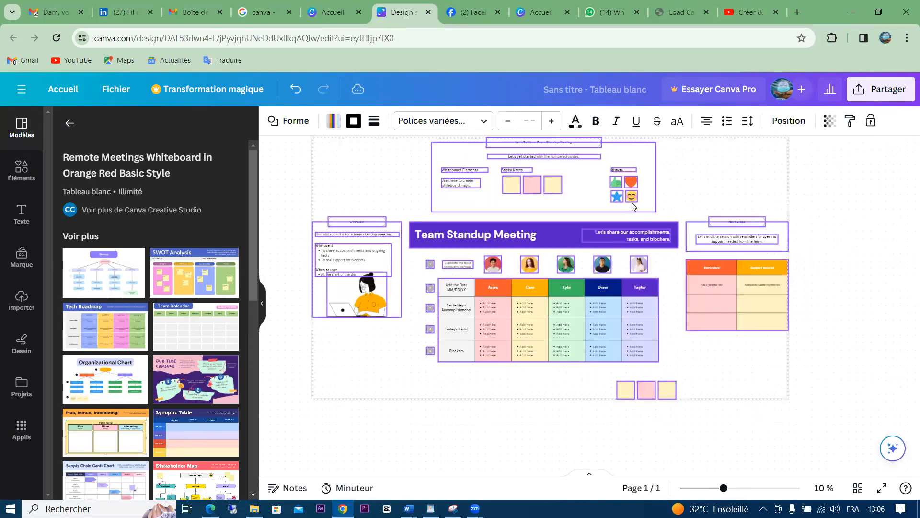
pyautogui.rightClick(814, 451)
pyautogui.click(884, 234)
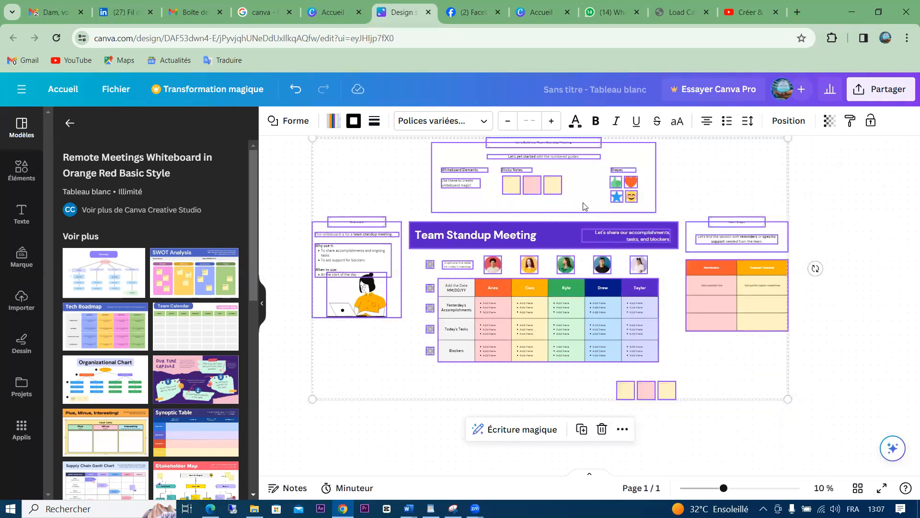
# Glance at the Canva home tab, then close the whiteboard design tab
pyautogui.click(341, 10)
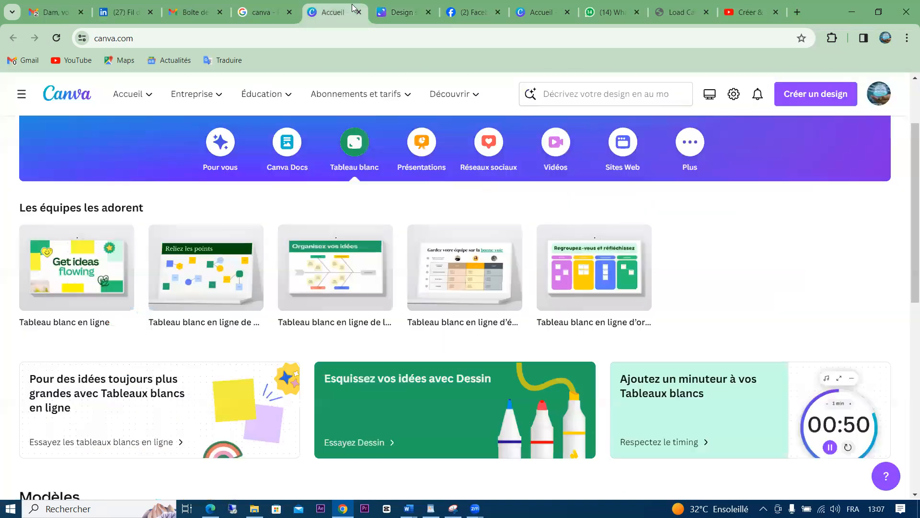
pyautogui.click(423, 9)
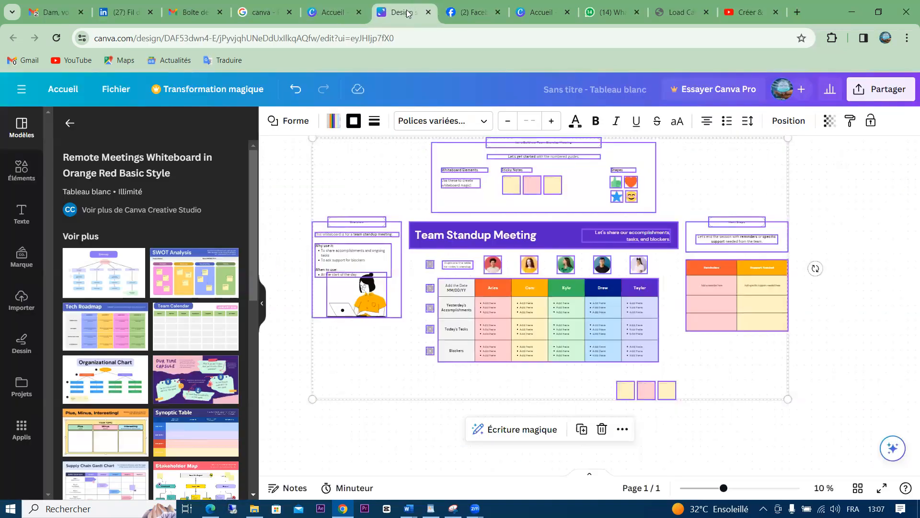
pyautogui.click(428, 11)
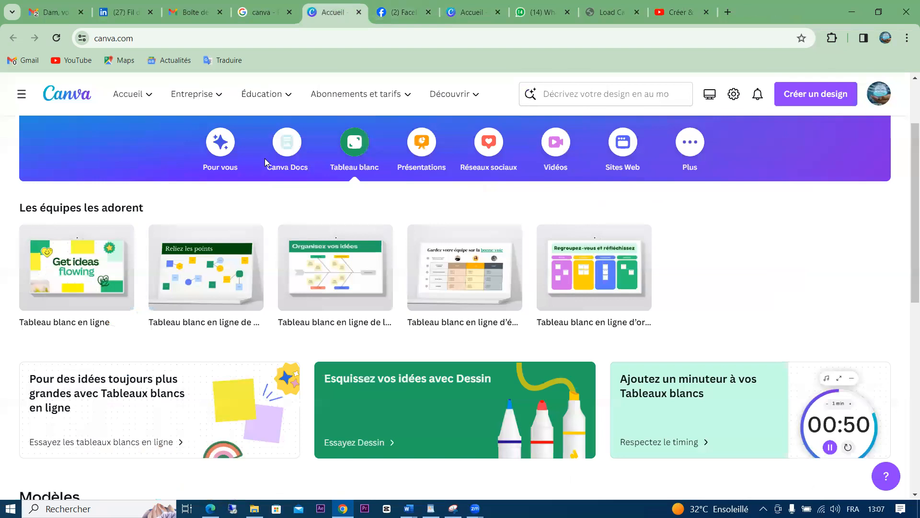
# From Présentations, open the 'Plan d'Affaires' template as a new 1920 × 1080 px design
pyautogui.click(406, 149)
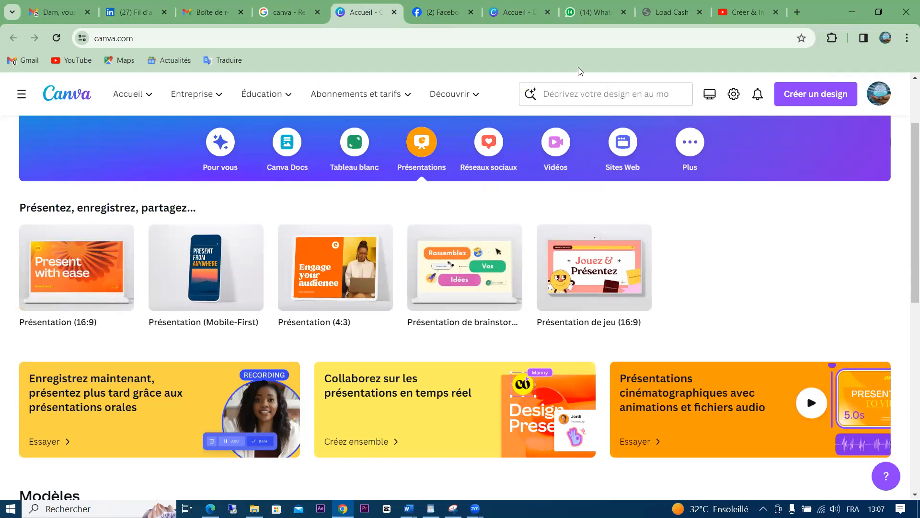
pyautogui.moveTo(906, 182); pyautogui.dragTo(897, 345)
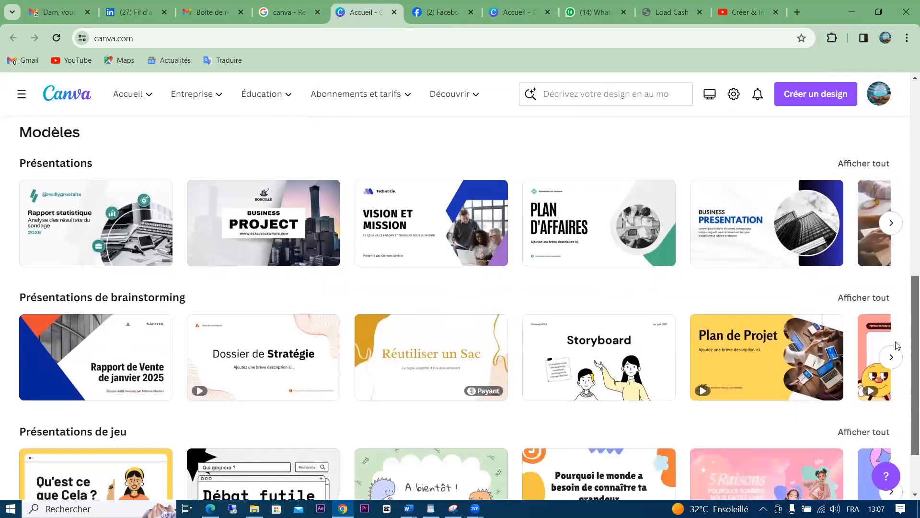
pyautogui.scroll(-1, 898, 345)
pyautogui.scroll(1, 898, 339)
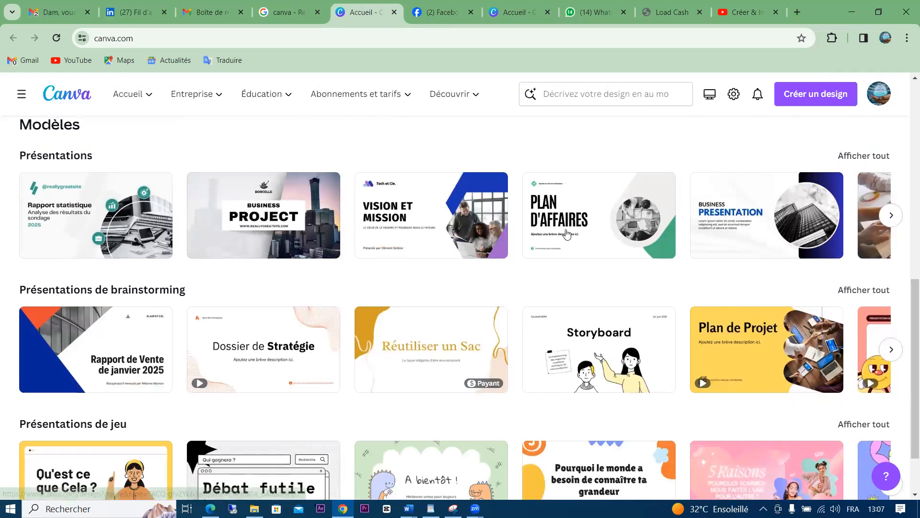
pyautogui.click(567, 235)
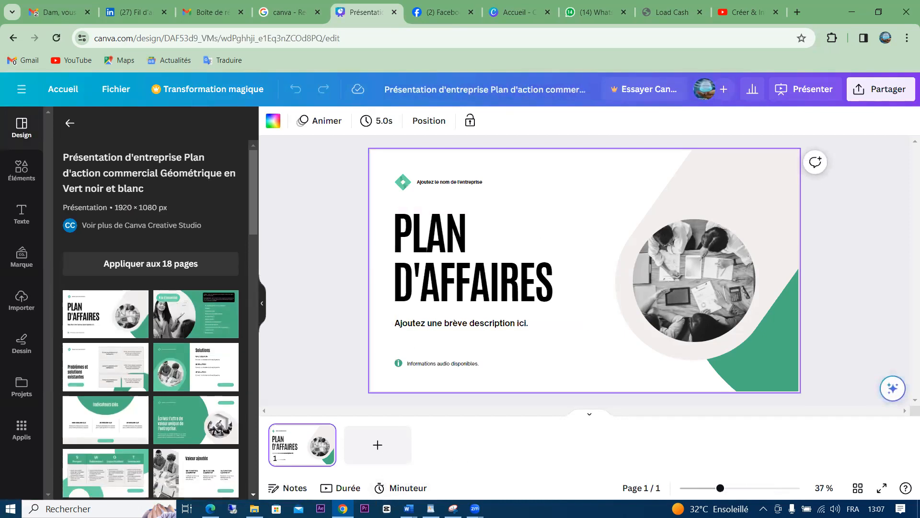
# Add three blank pages so the presentation has four
pyautogui.click(377, 444)
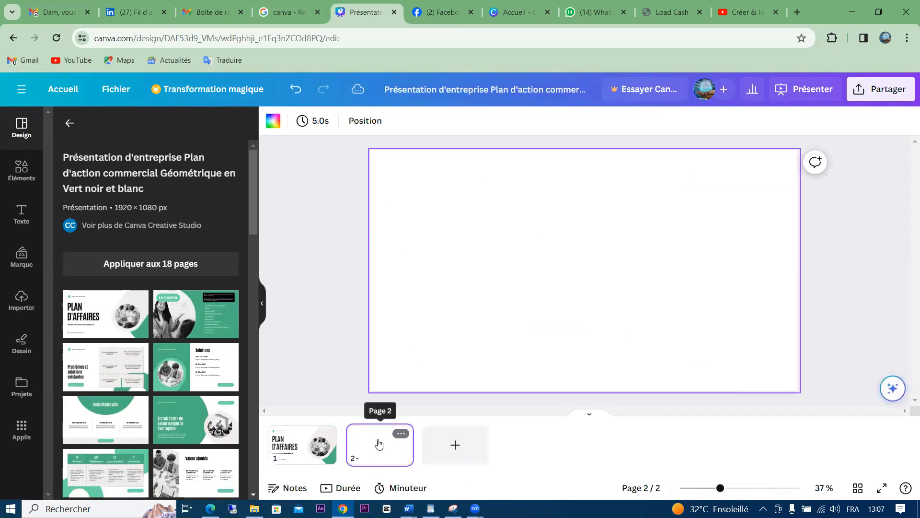
pyautogui.click(452, 445)
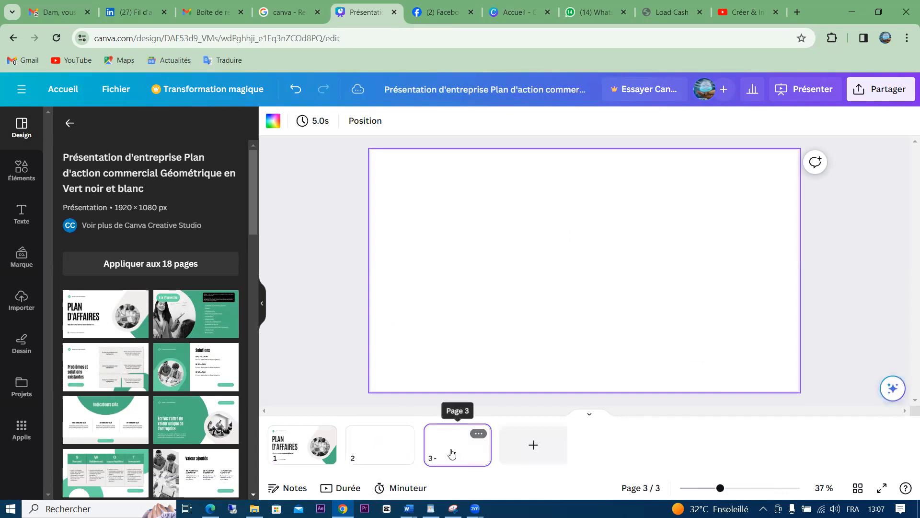
pyautogui.click(530, 448)
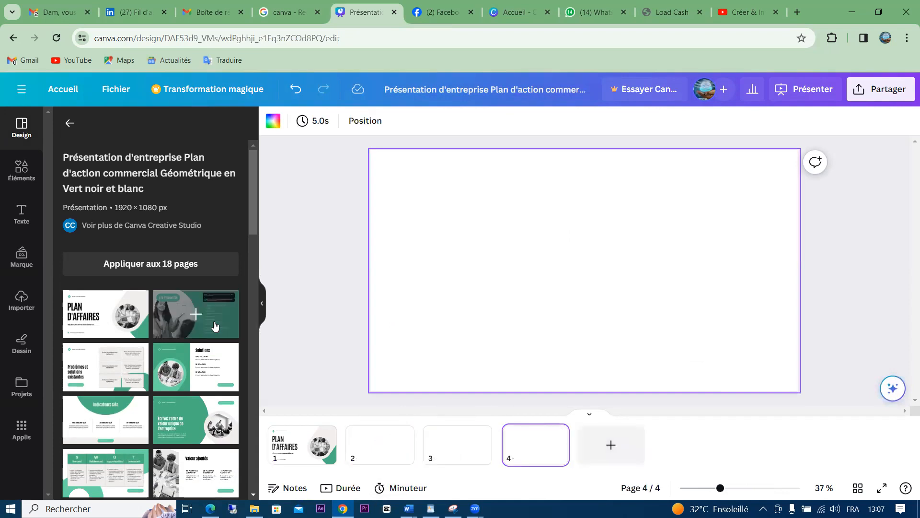
# Fill page 4 with the 'Structure des coûts' bar chart layout, inspect its T3 data, then go home
pyautogui.moveTo(250, 206); pyautogui.dragTo(255, 260)
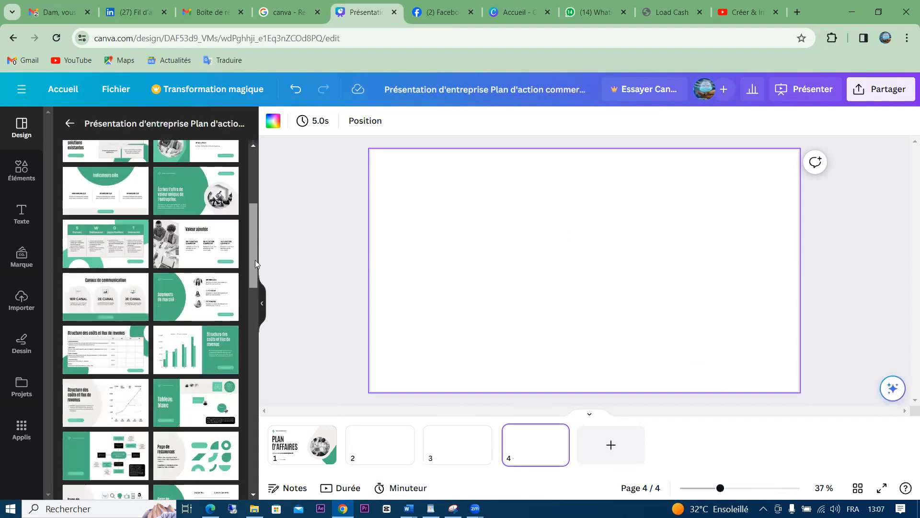
pyautogui.click(180, 344)
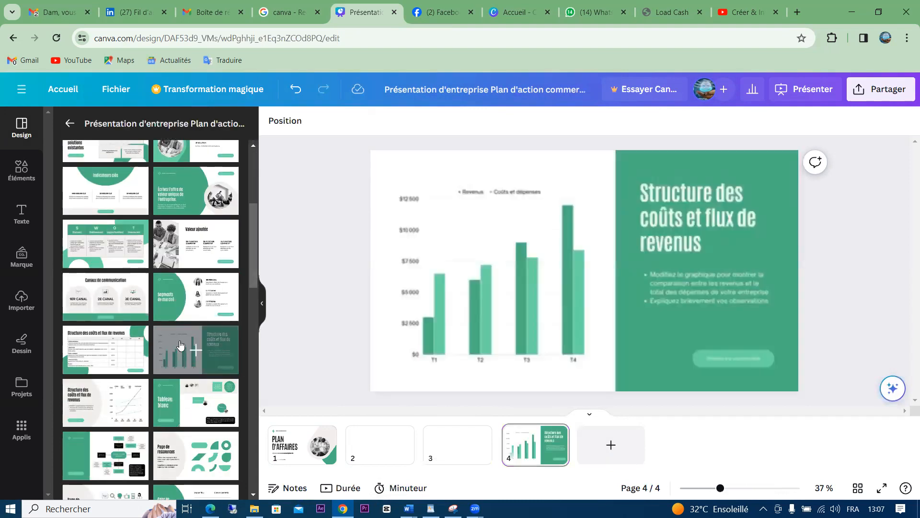
pyautogui.click(520, 269)
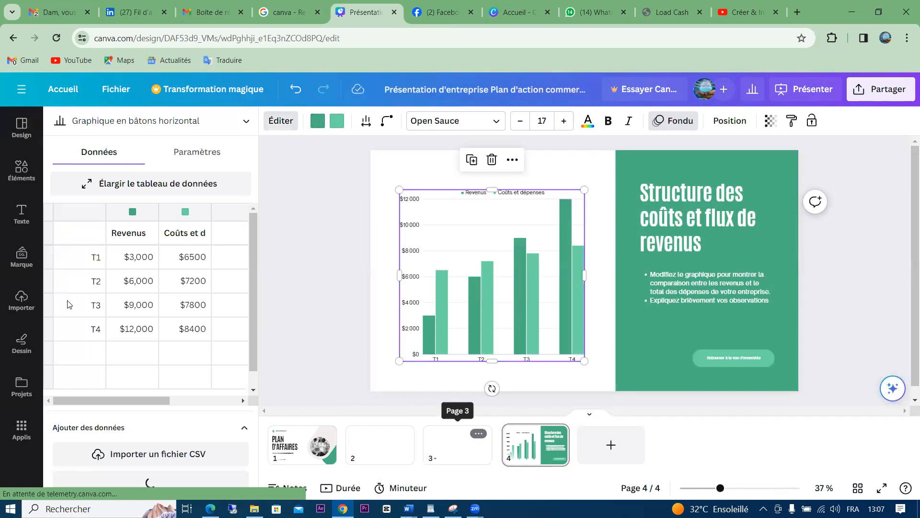
pyautogui.click(70, 304)
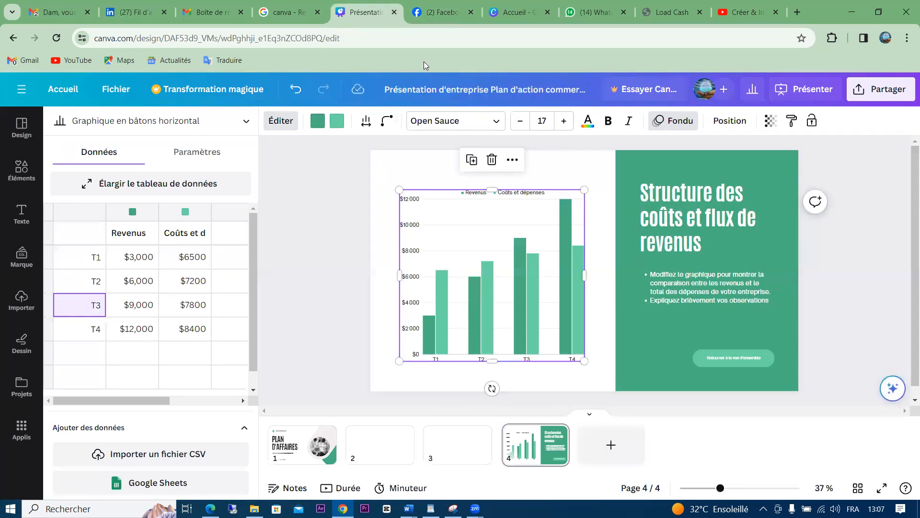
pyautogui.click(59, 91)
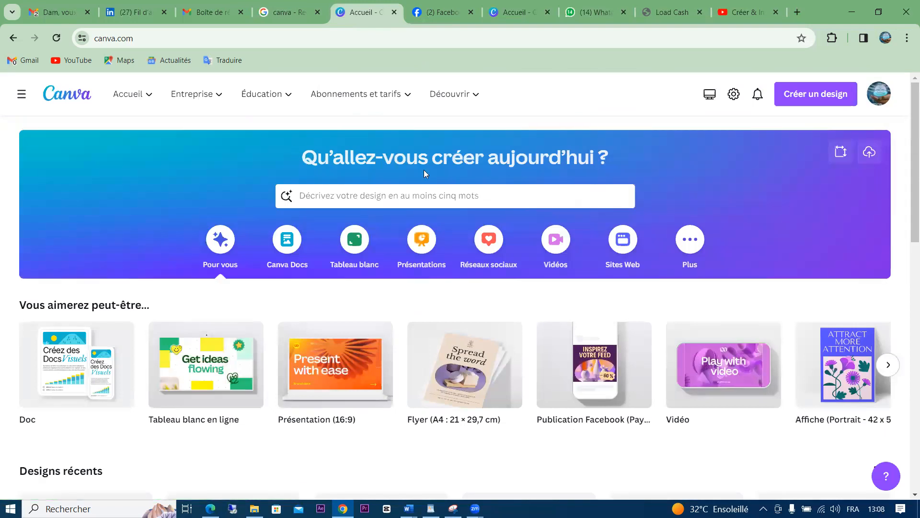
pyautogui.click(488, 241)
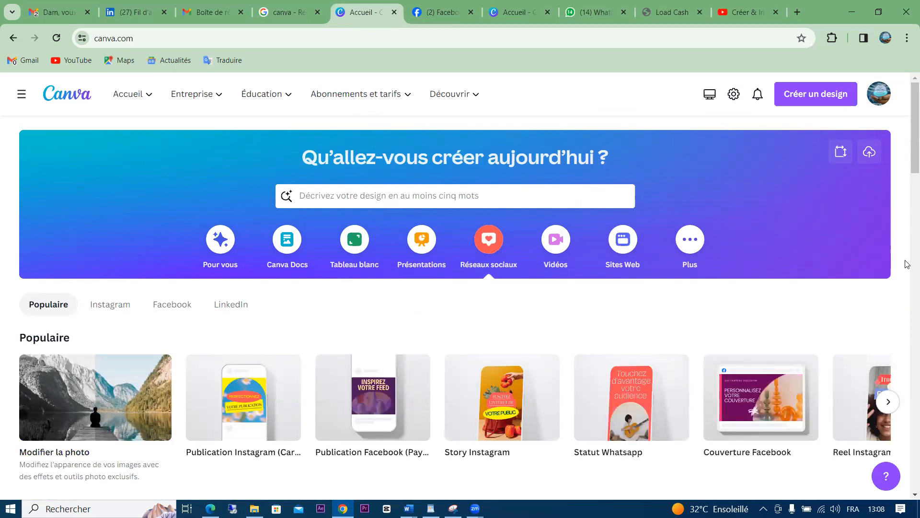
pyautogui.moveTo(908, 160); pyautogui.dragTo(908, 224)
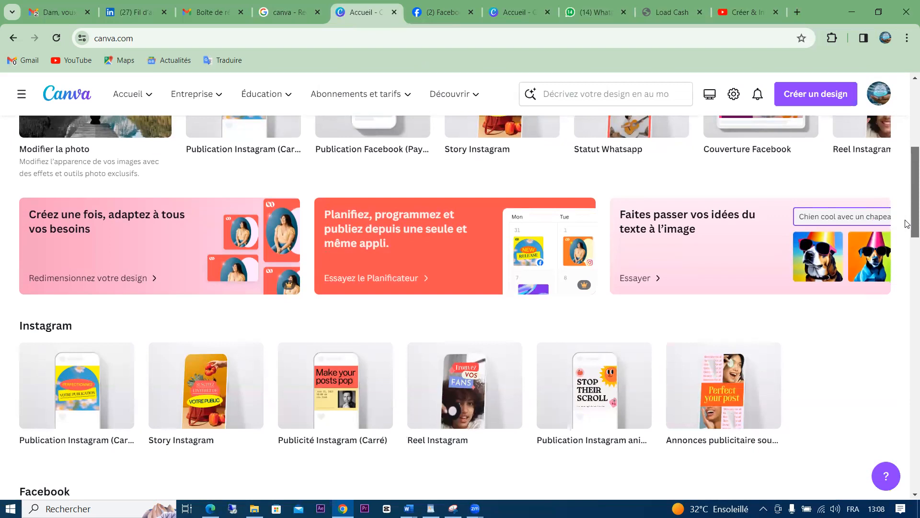
pyautogui.moveTo(907, 224); pyautogui.dragTo(893, 339)
pyautogui.scroll(-7, 893, 339)
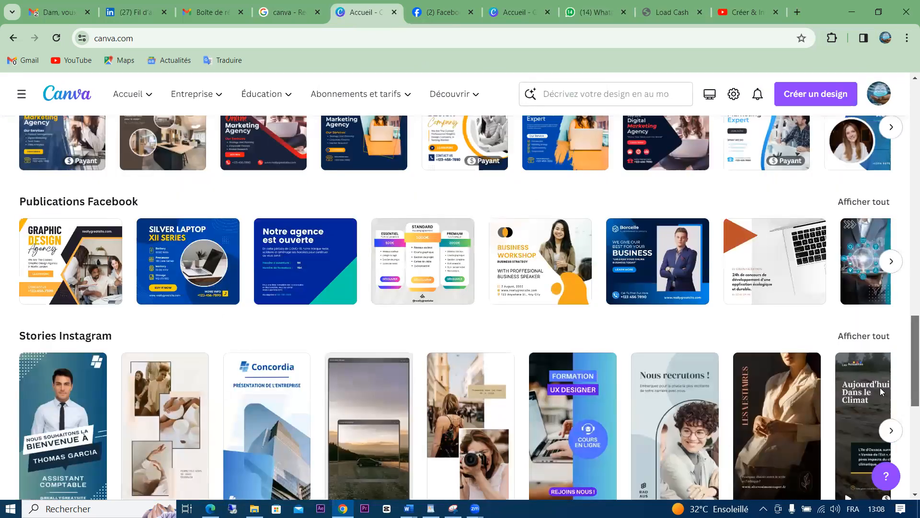
pyautogui.scroll(-1, 880, 389)
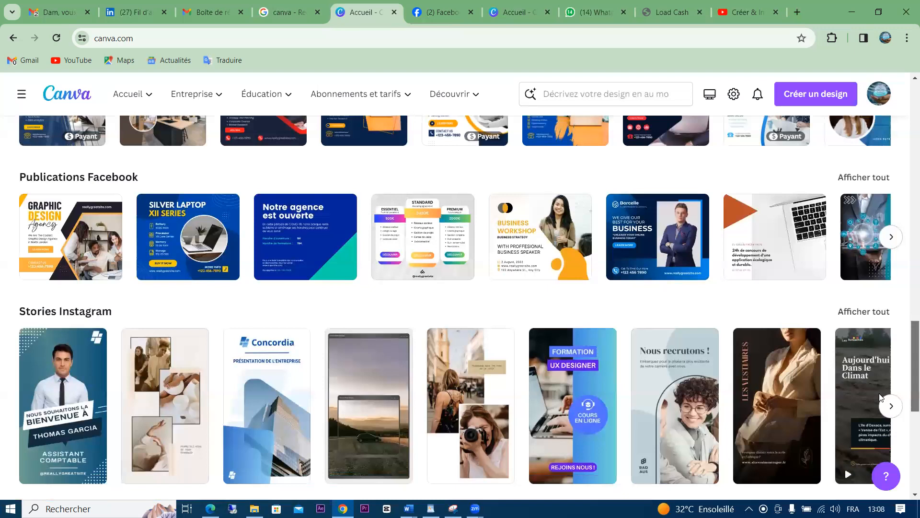
pyautogui.click(758, 390)
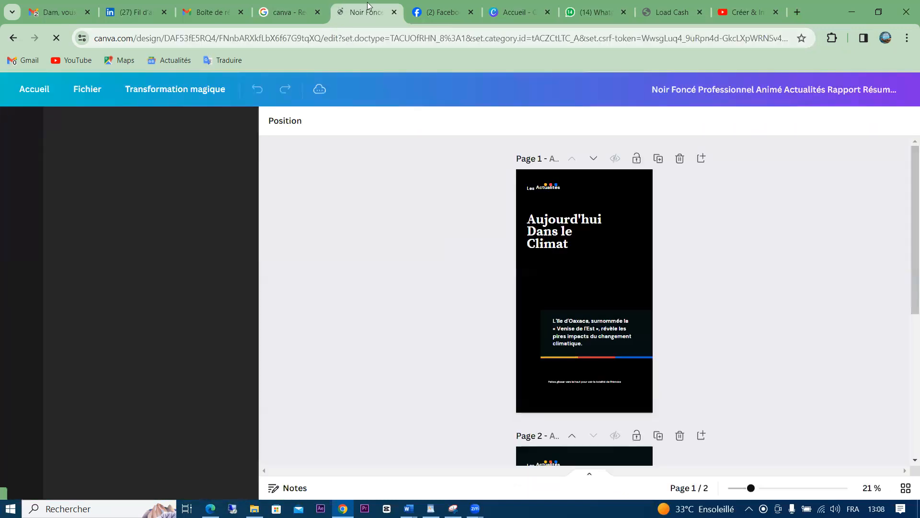
pyautogui.click(12, 37)
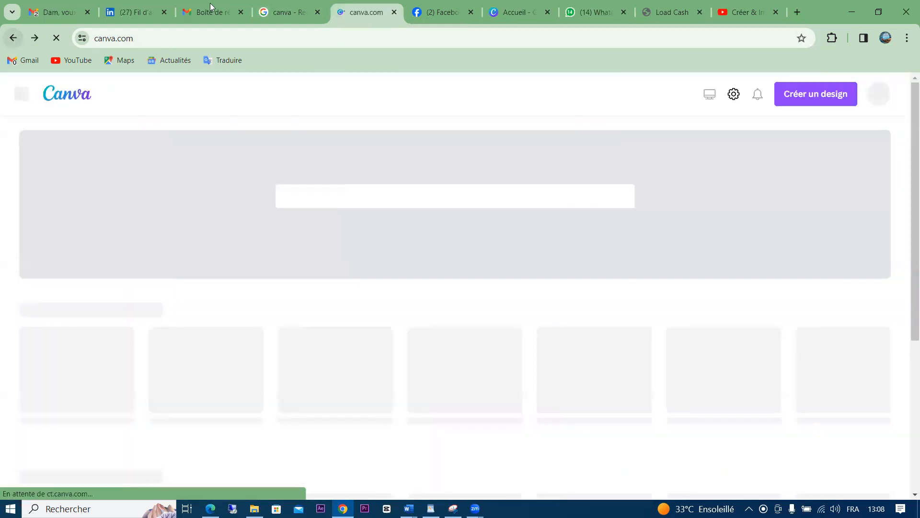
pyautogui.scroll(-10, 907, 194)
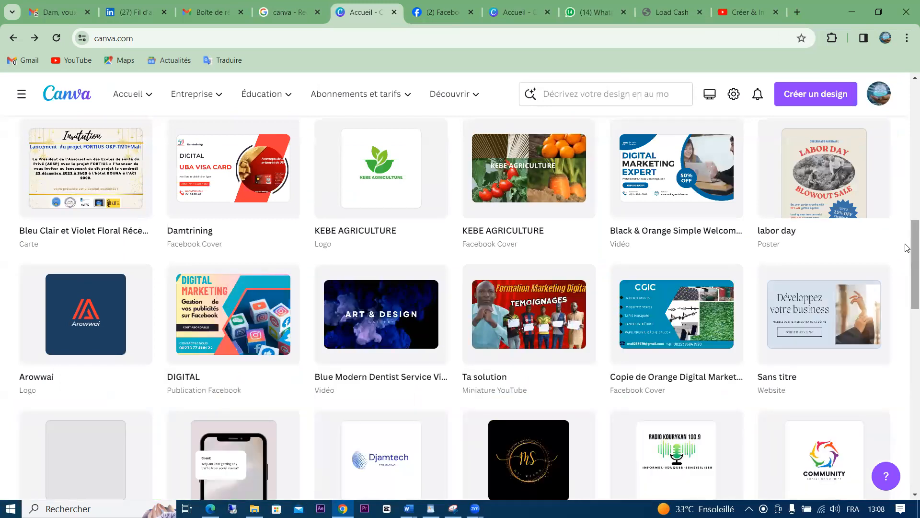
pyautogui.scroll(-4, 907, 248)
pyautogui.moveTo(905, 245); pyautogui.dragTo(905, 71)
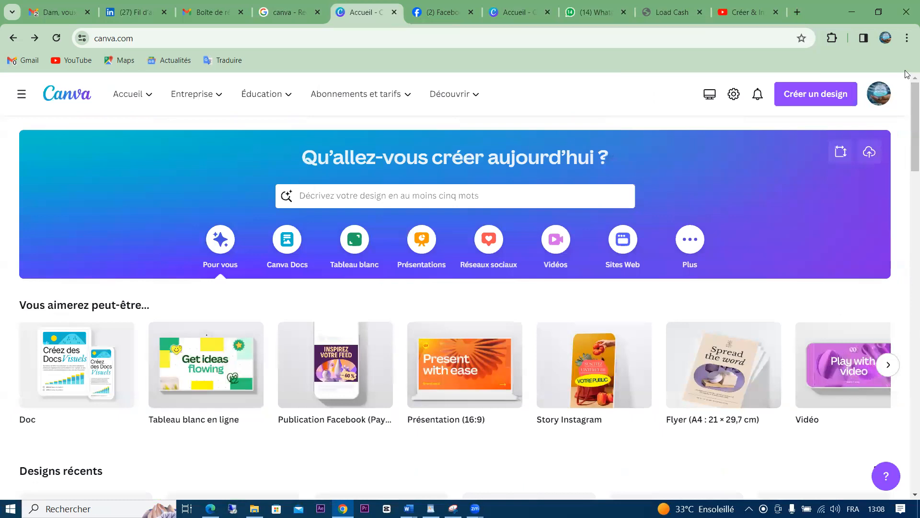
# From Vidéos mobiles, open the 'Nouvelle collection' template as a four-scene, 21-second video
pyautogui.click(545, 246)
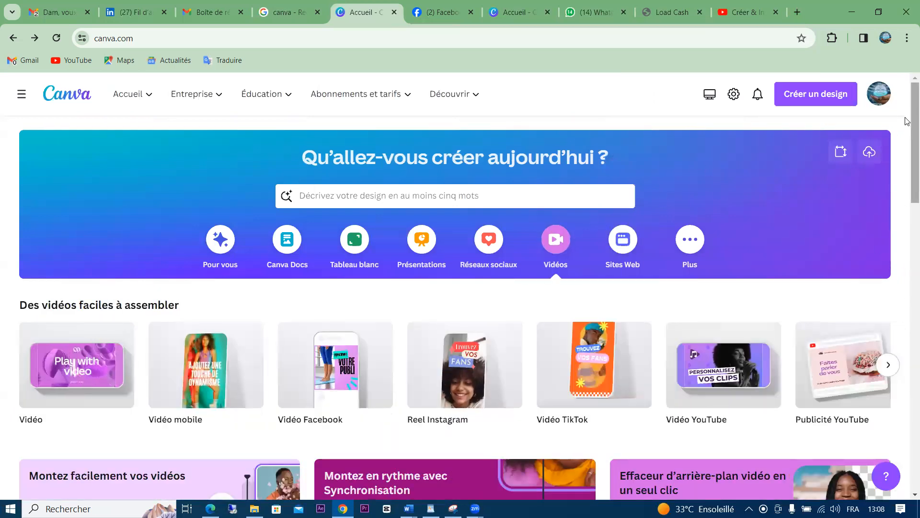
pyautogui.moveTo(906, 120); pyautogui.dragTo(907, 258)
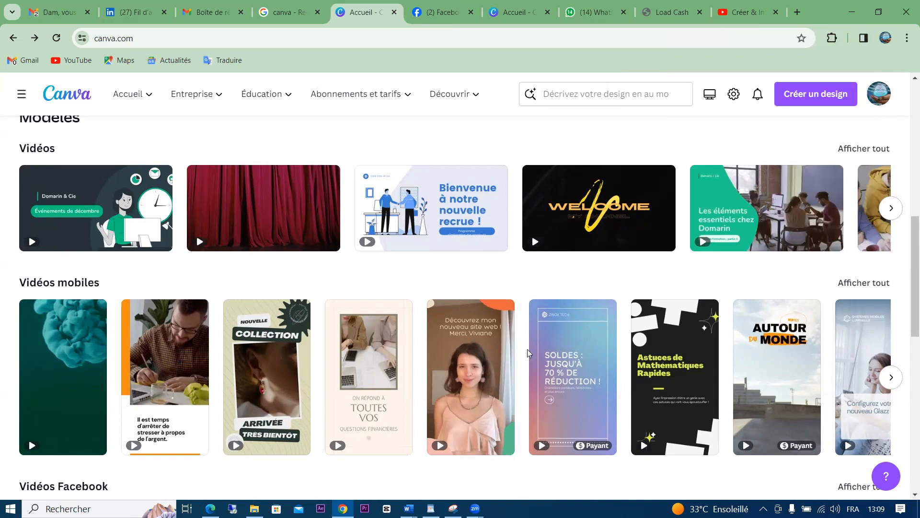
pyautogui.click(262, 397)
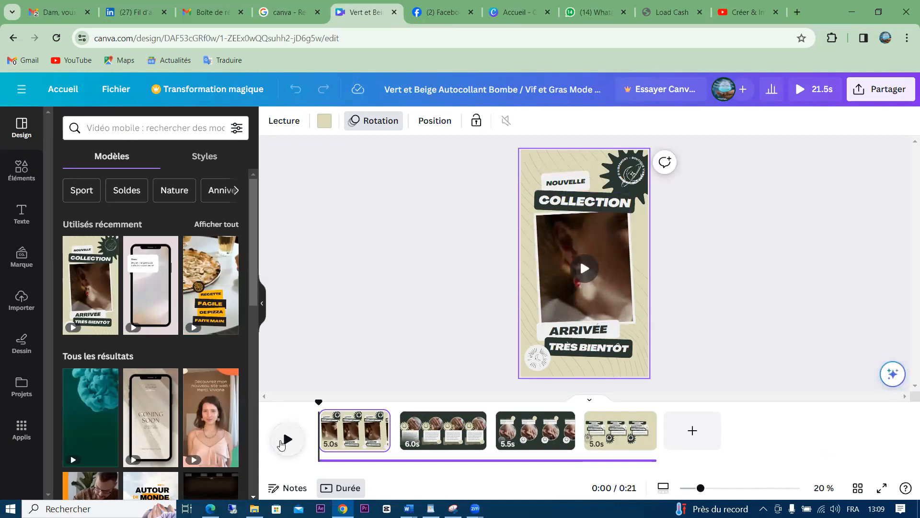
# Preview the video, then list the pages of the yellow-and-black pizza recipe template
pyautogui.click(284, 441)
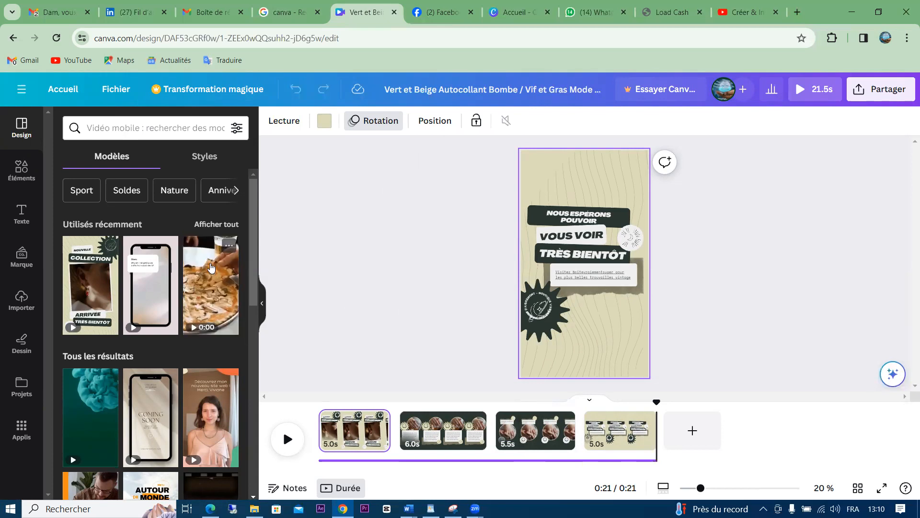
pyautogui.click(211, 267)
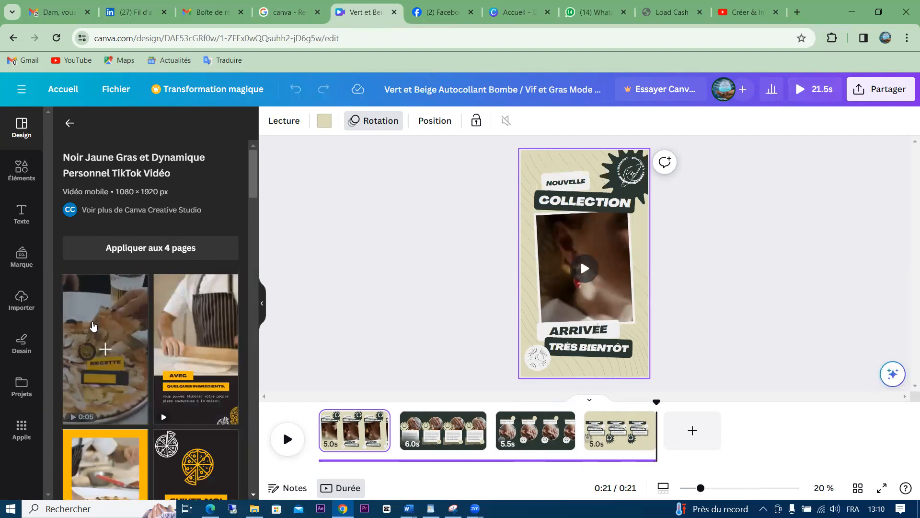
# Make the pizza recipe clip page 1, preview the video from the start, then return home
pyautogui.click(94, 326)
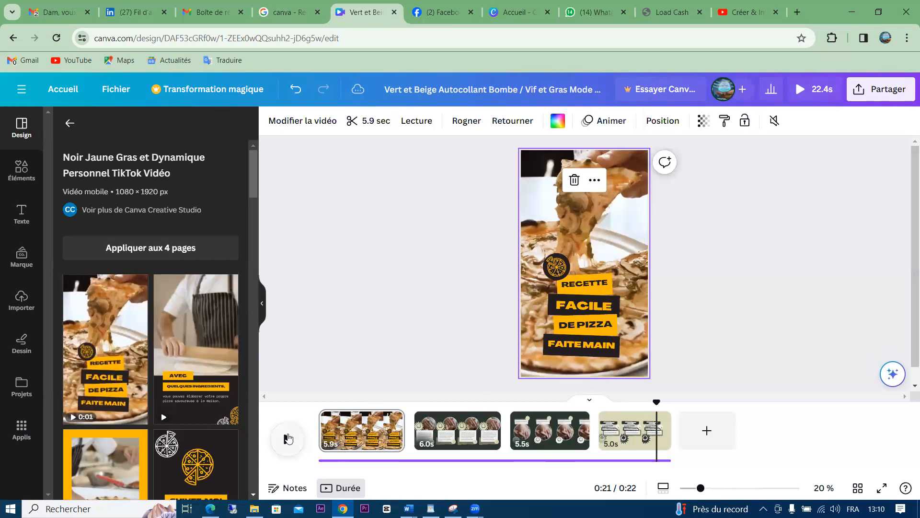
pyautogui.click(286, 440)
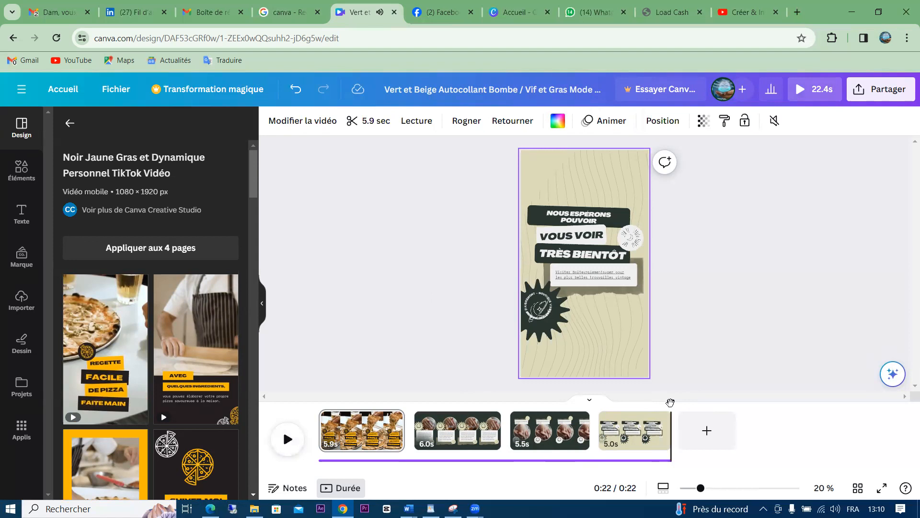
pyautogui.moveTo(670, 402); pyautogui.dragTo(319, 403)
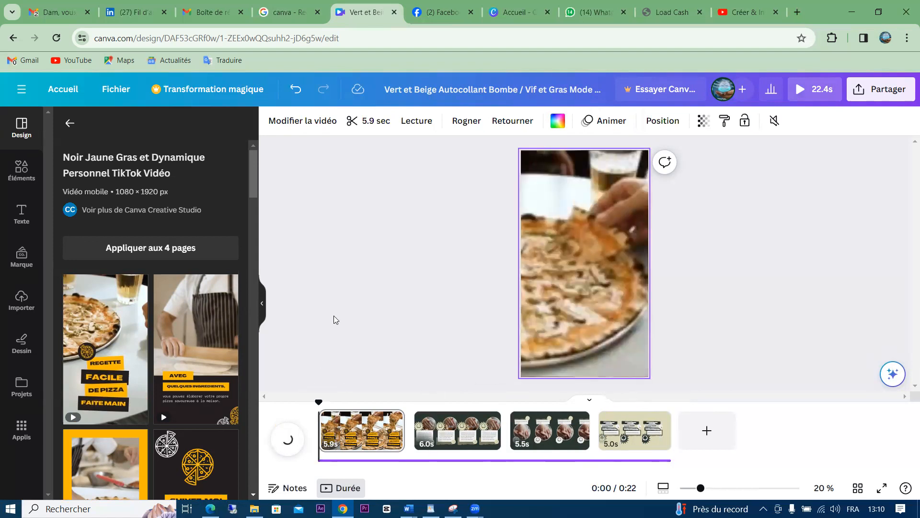
pyautogui.click(287, 439)
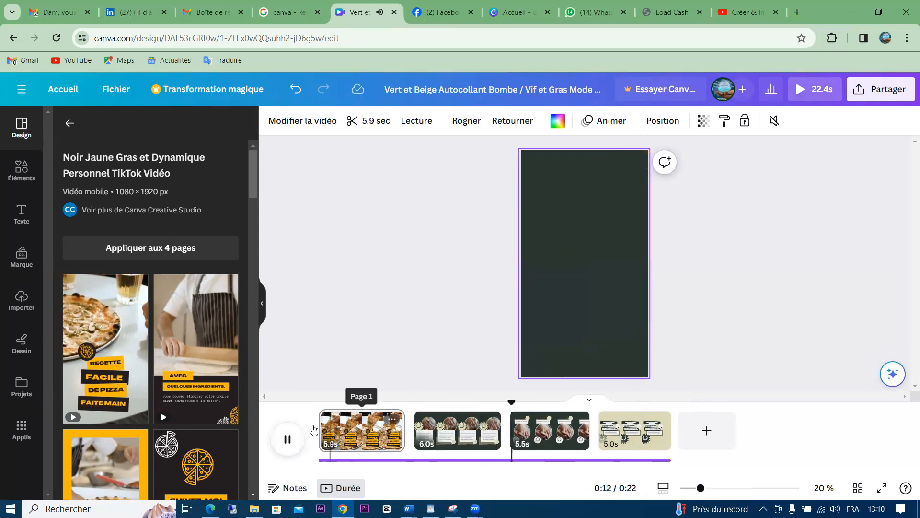
pyautogui.click(286, 440)
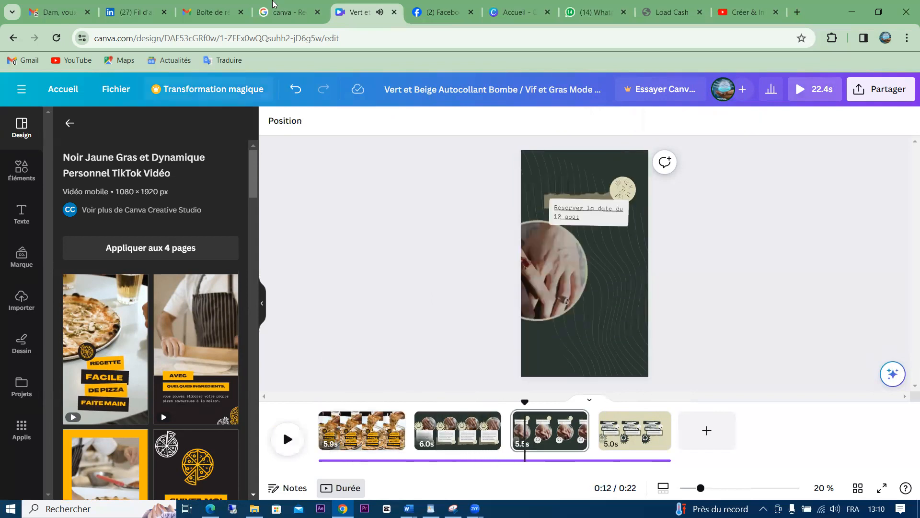
pyautogui.click(14, 39)
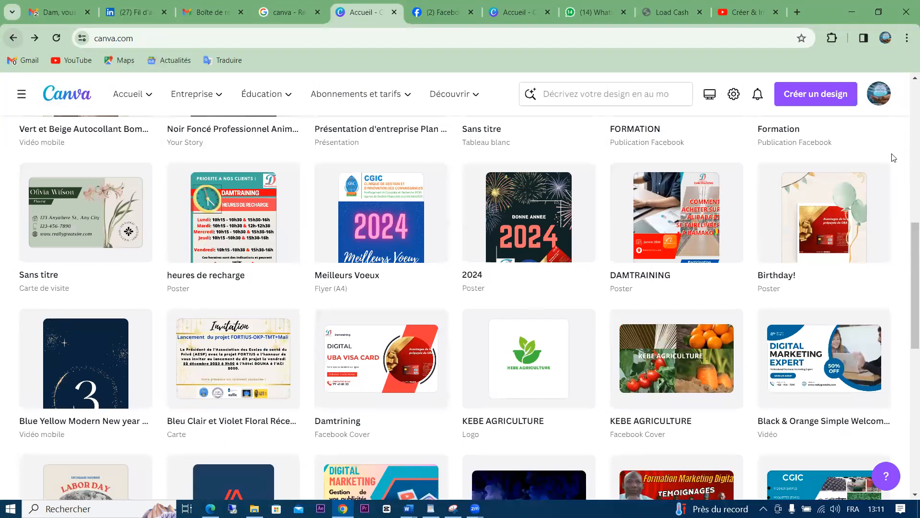
# Browse the website design suggestions, then show the Plus category with Infographie and Couverture de livre
pyautogui.scroll(10, 766, 201)
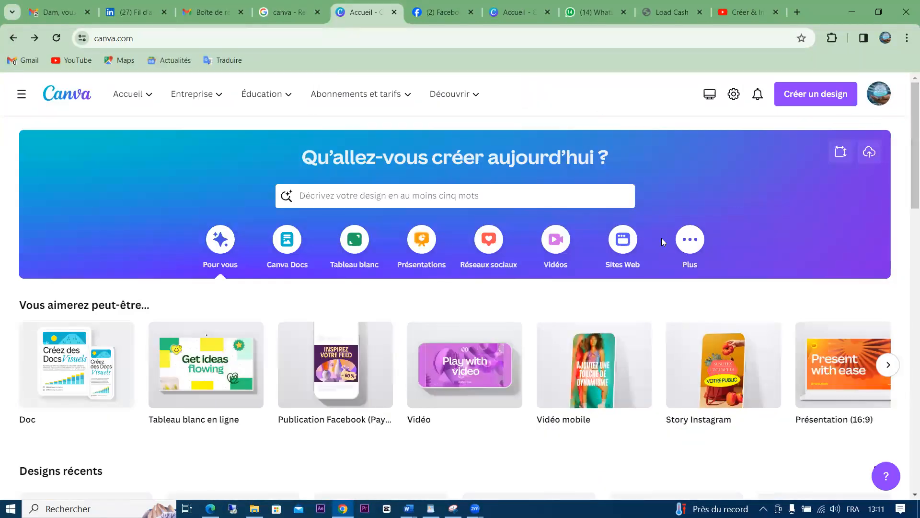
pyautogui.click(623, 242)
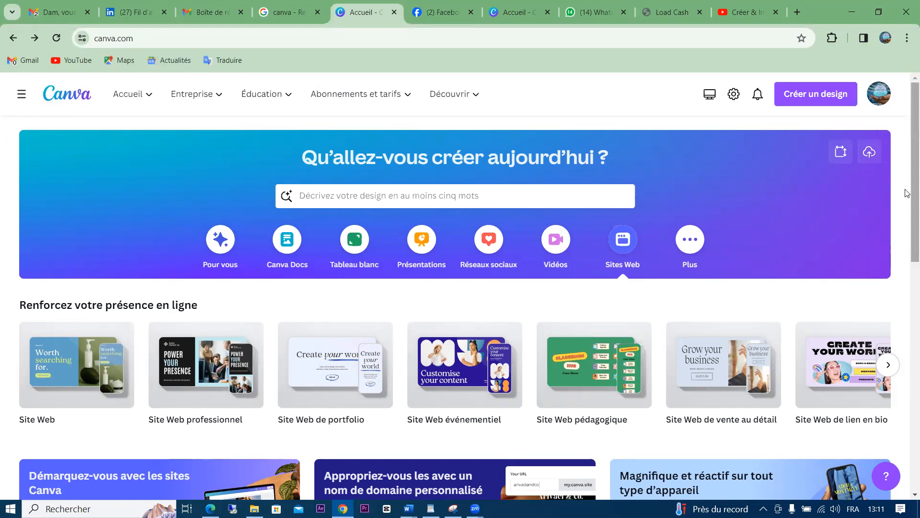
pyautogui.moveTo(907, 188); pyautogui.dragTo(883, 165)
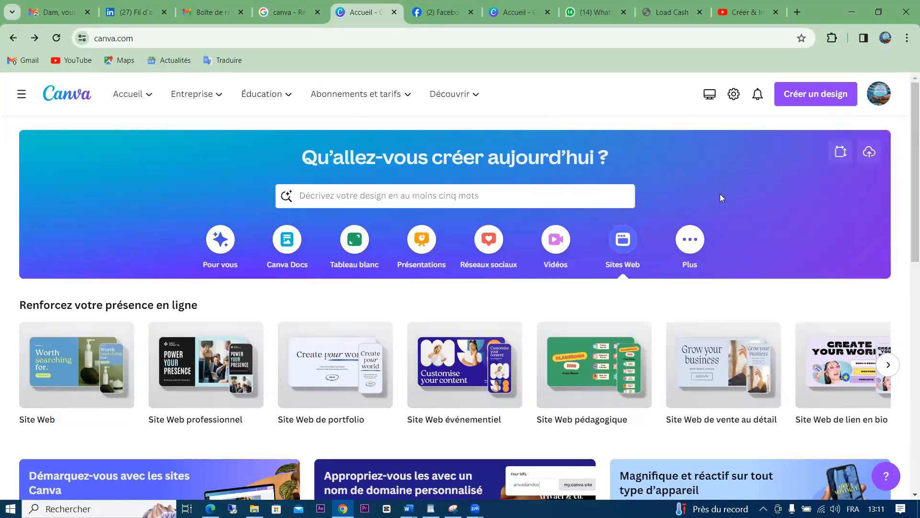
pyautogui.click(687, 243)
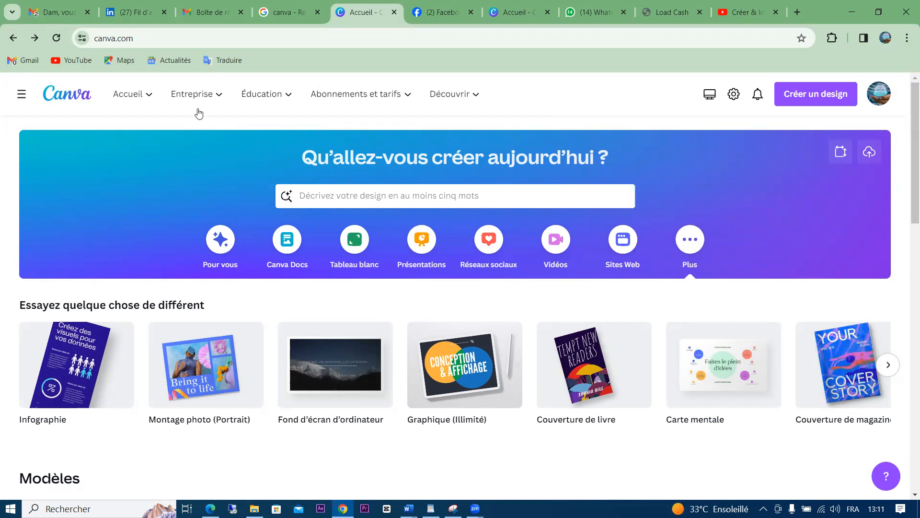
# View the Canva Pro free-trial offer from the navigation panel and close it without subscribing
pyautogui.click(19, 98)
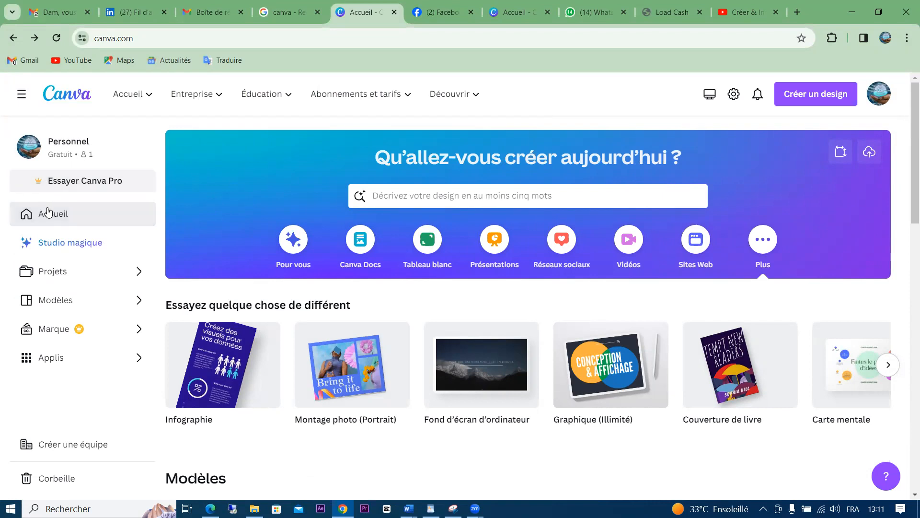
pyautogui.click(81, 183)
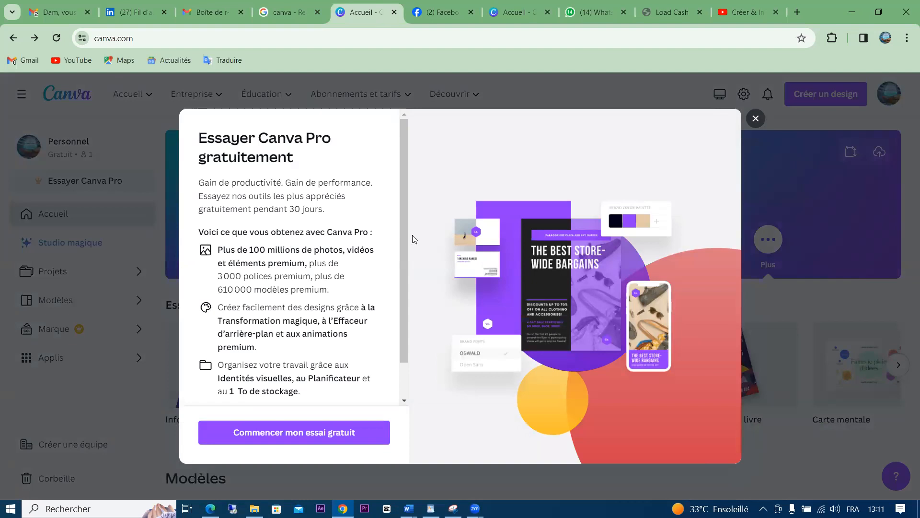
pyautogui.scroll(-2, 398, 291)
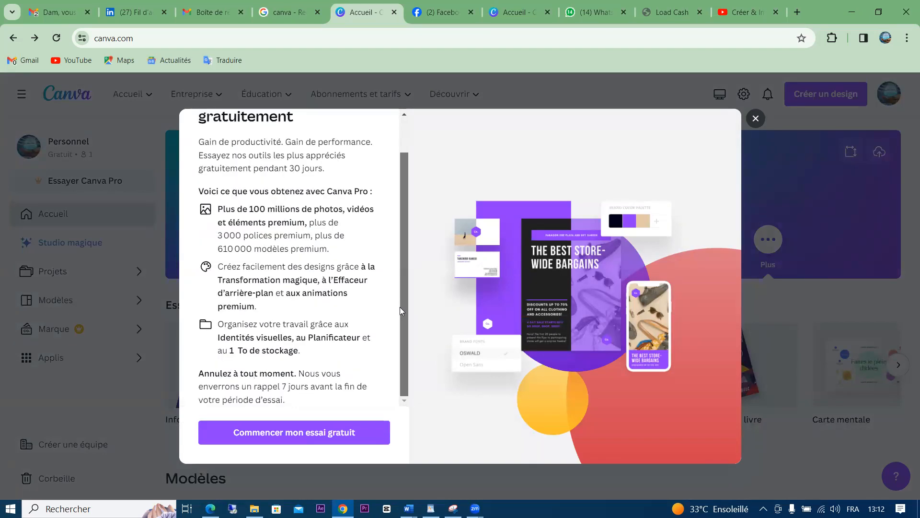
pyautogui.click(295, 432)
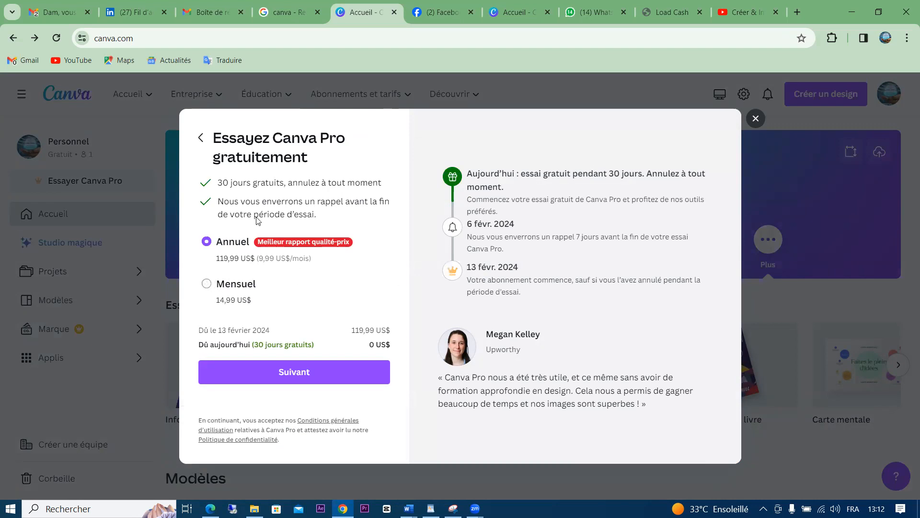
pyautogui.click(756, 119)
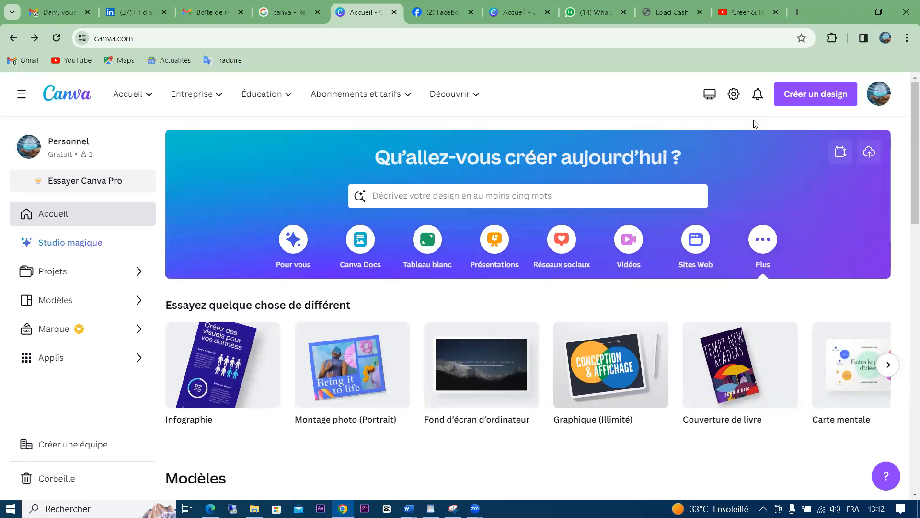
# Go to Projets and switch between the Dossiers and Designs views
pyautogui.click(135, 276)
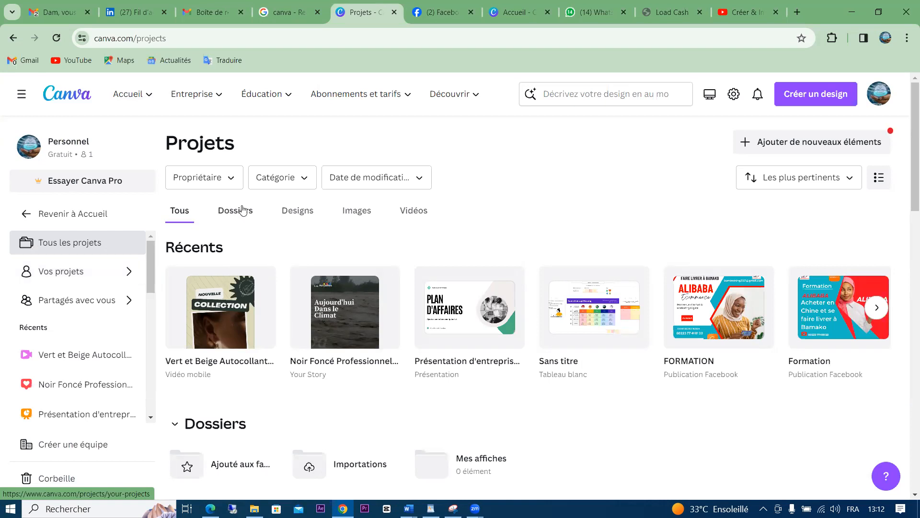
pyautogui.click(230, 213)
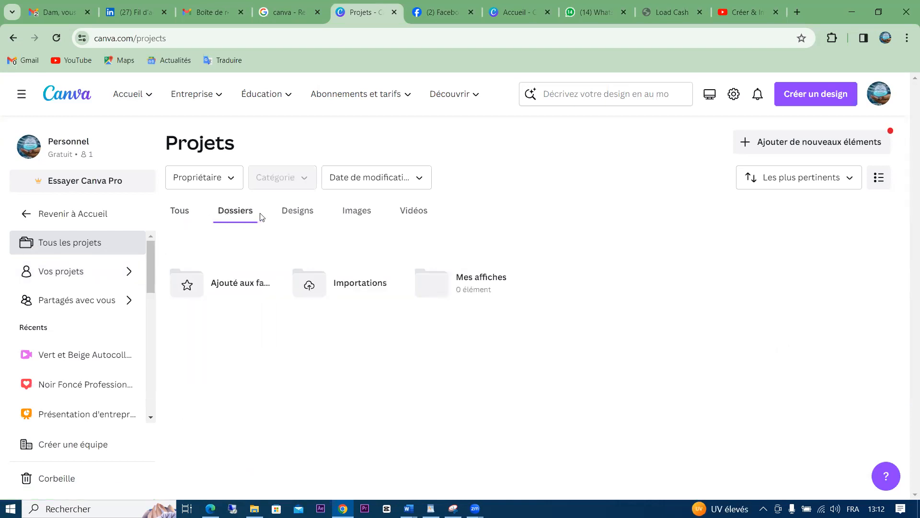
pyautogui.click(298, 213)
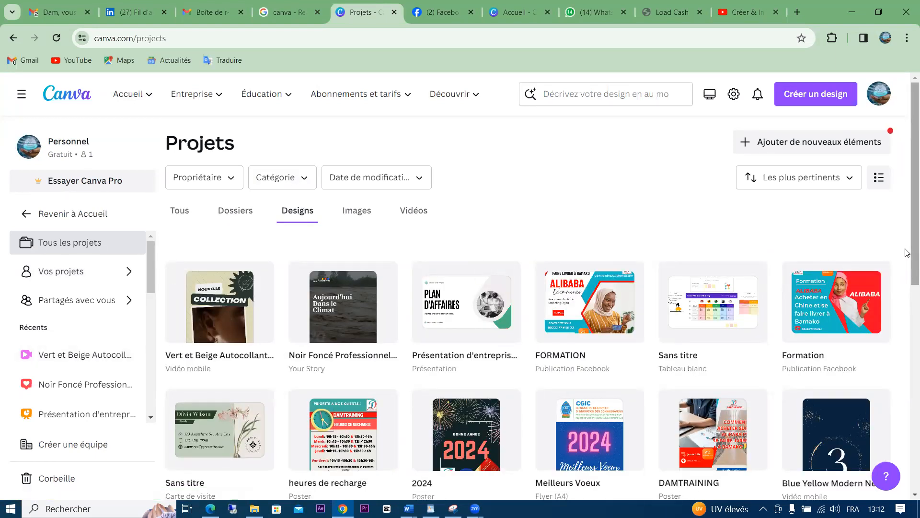
# Scroll the designs grid and open the FORMATION Alibaba e-commerce Facebook post
pyautogui.moveTo(907, 252); pyautogui.dragTo(906, 306)
pyautogui.scroll(-3, 905, 316)
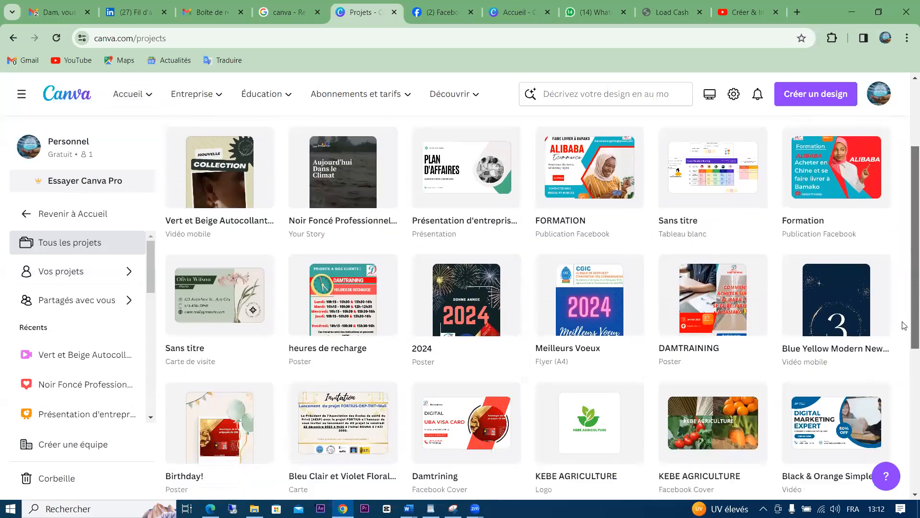
pyautogui.scroll(-2, 882, 422)
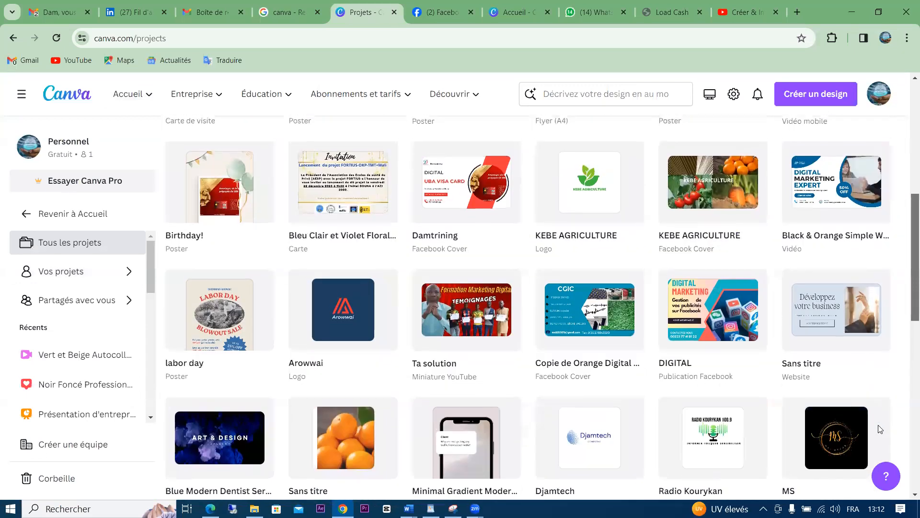
pyautogui.scroll(-3, 879, 430)
pyautogui.scroll(-1, 870, 472)
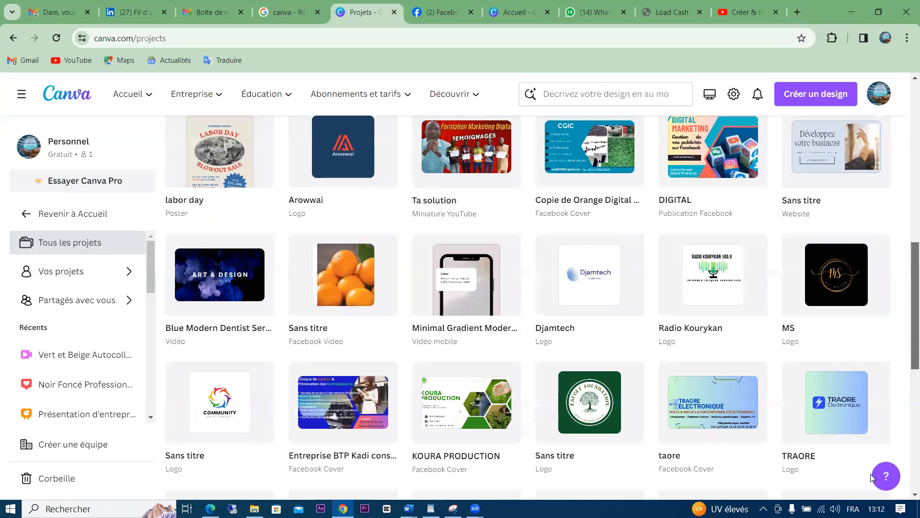
pyautogui.scroll(-3, 870, 473)
pyautogui.scroll(15, 888, 316)
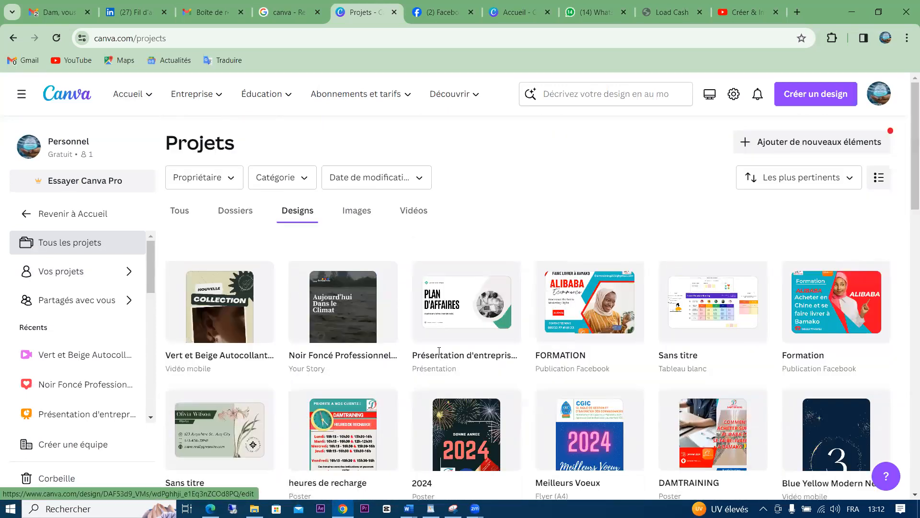
pyautogui.click(566, 314)
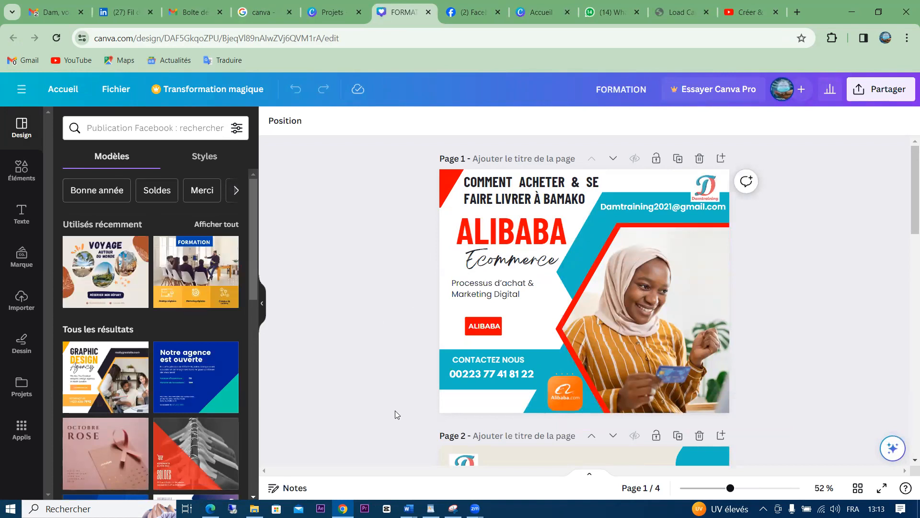
# Close the FORMATION design's tab and return to the Projets page
pyautogui.scroll(-3, 395, 410)
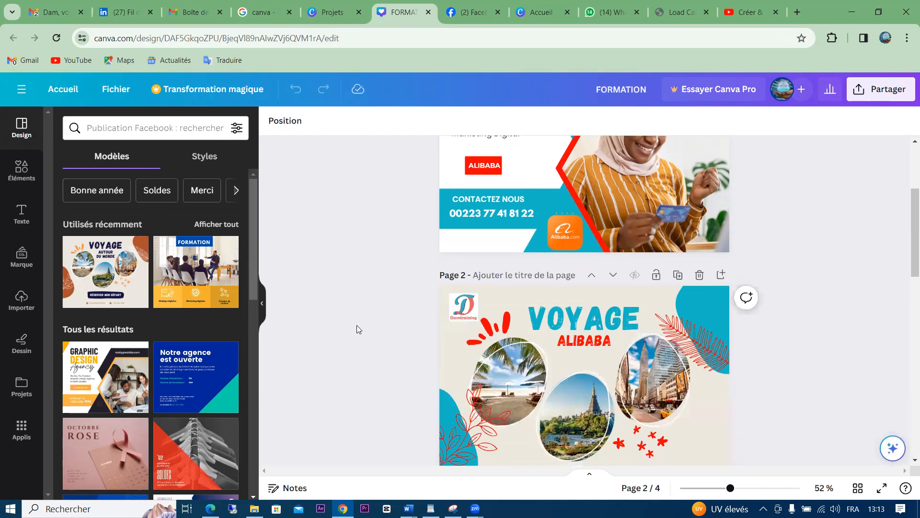
pyautogui.click(332, 12)
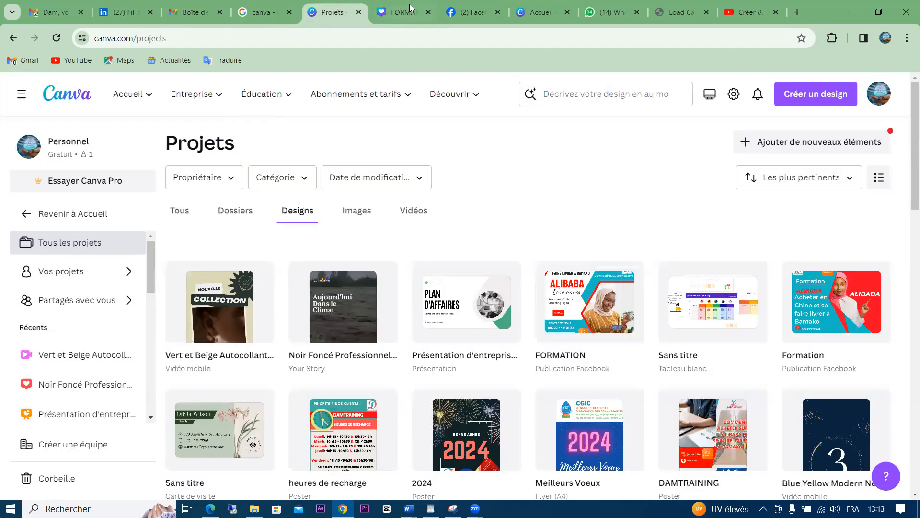
pyautogui.click(428, 12)
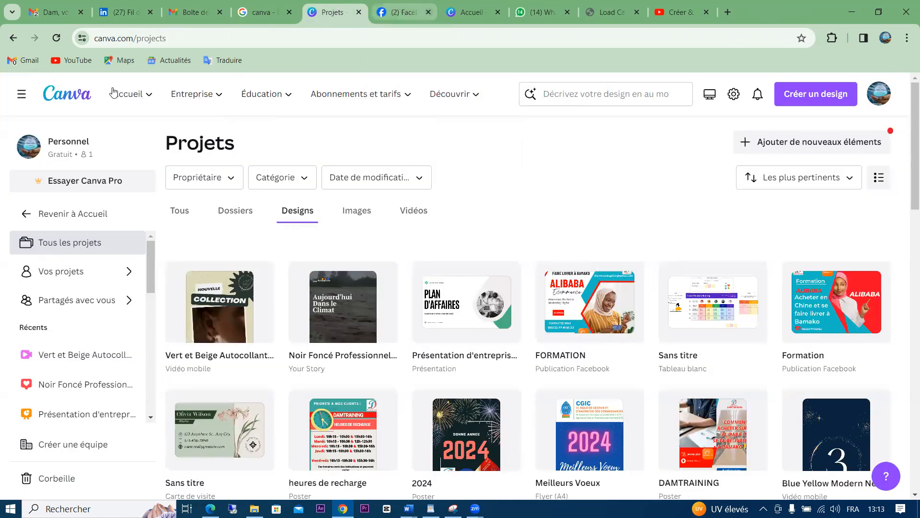
pyautogui.moveTo(154, 100)
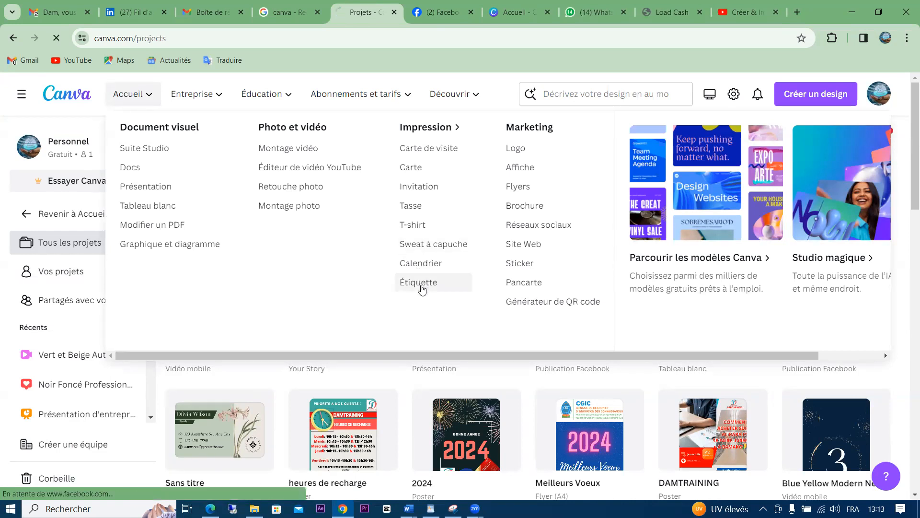
# Go to the Étiquette page and start a new blank label design
pyautogui.click(420, 284)
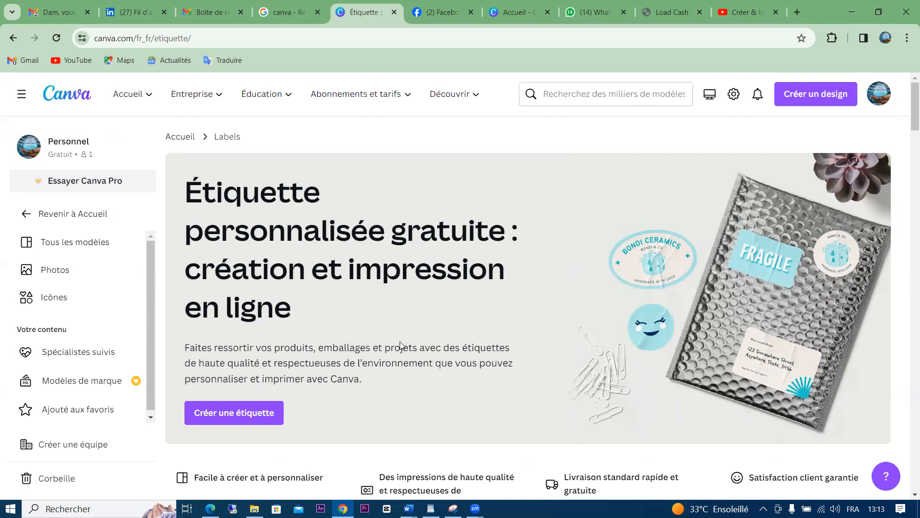
pyautogui.click(234, 425)
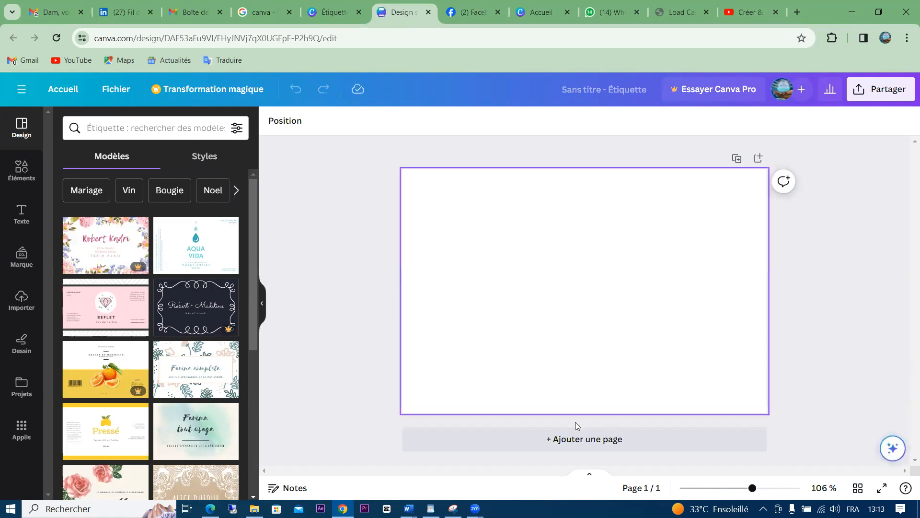
pyautogui.moveTo(254, 308); pyautogui.dragTo(260, 381)
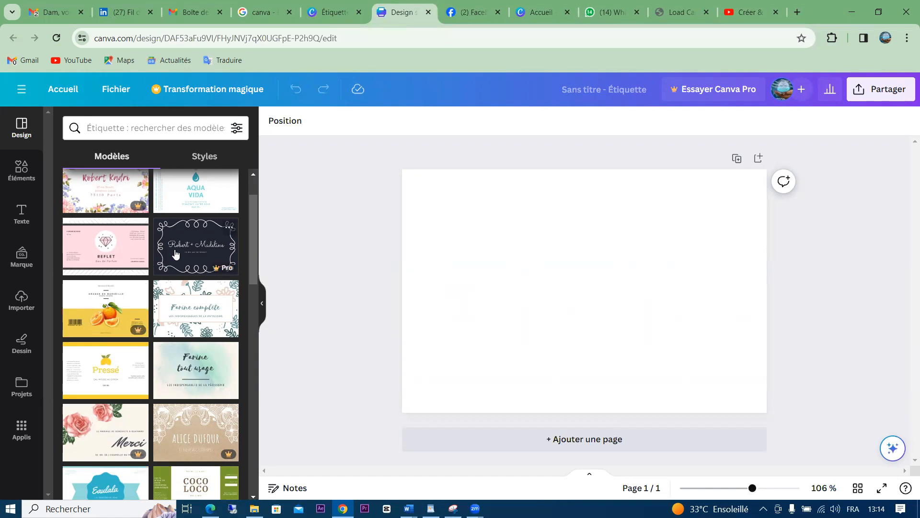
# Try the orange Pro label template, dismiss its upgrade prompt, and close the design
pyautogui.click(100, 299)
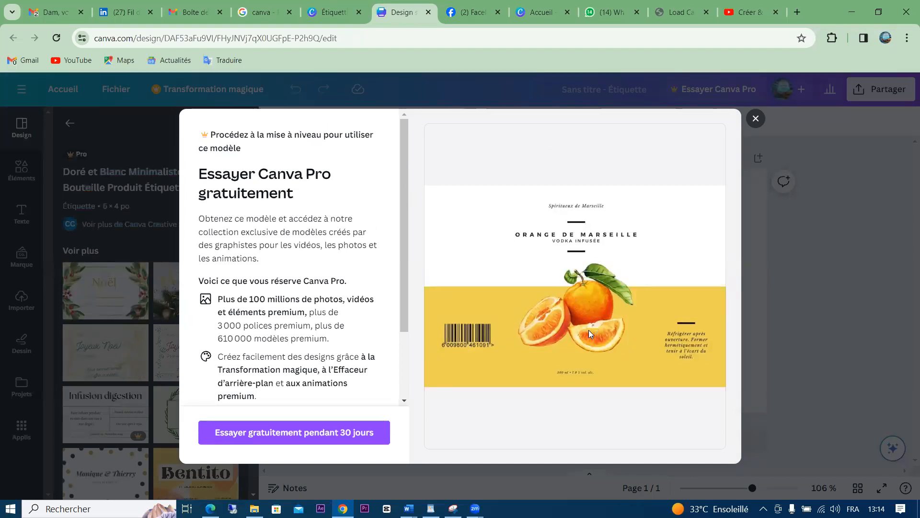
pyautogui.click(755, 119)
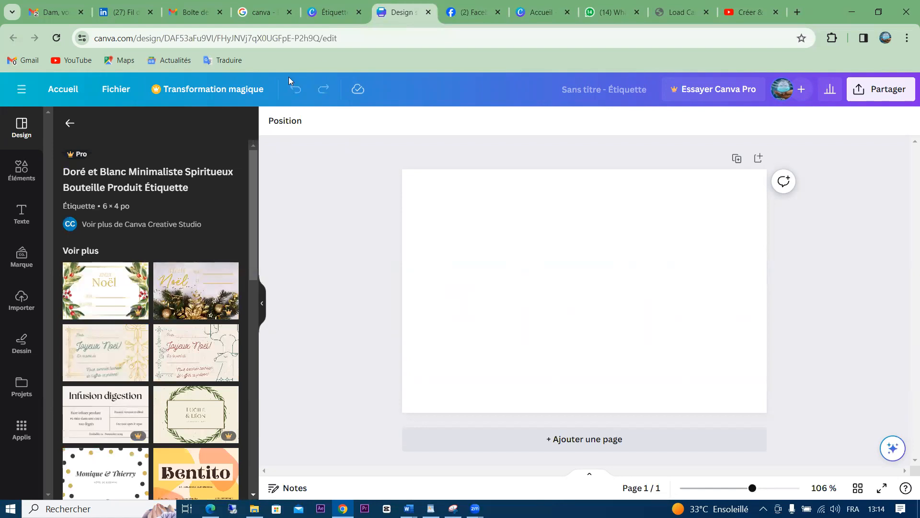
pyautogui.click(429, 12)
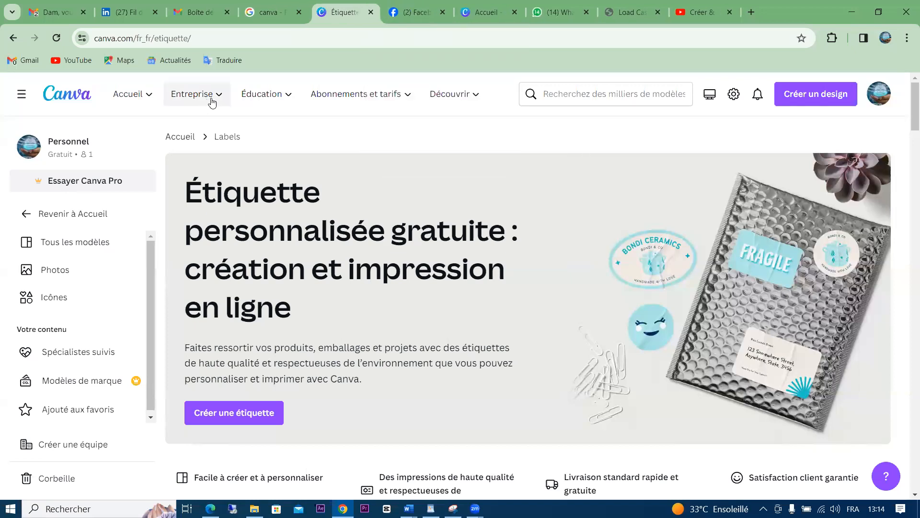
# Visit the team collaboration tools page under Entreprise, then open the Free logo maker page
pyautogui.moveTo(217, 100)
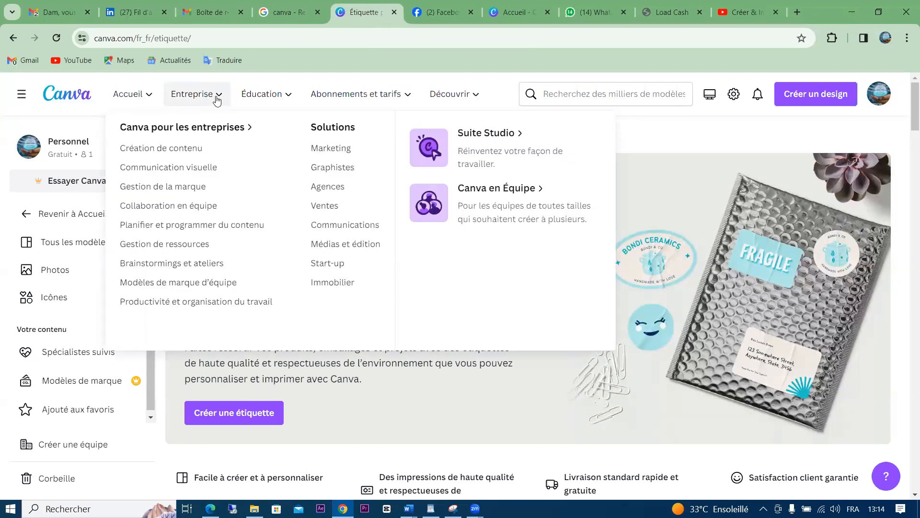
pyautogui.click(213, 206)
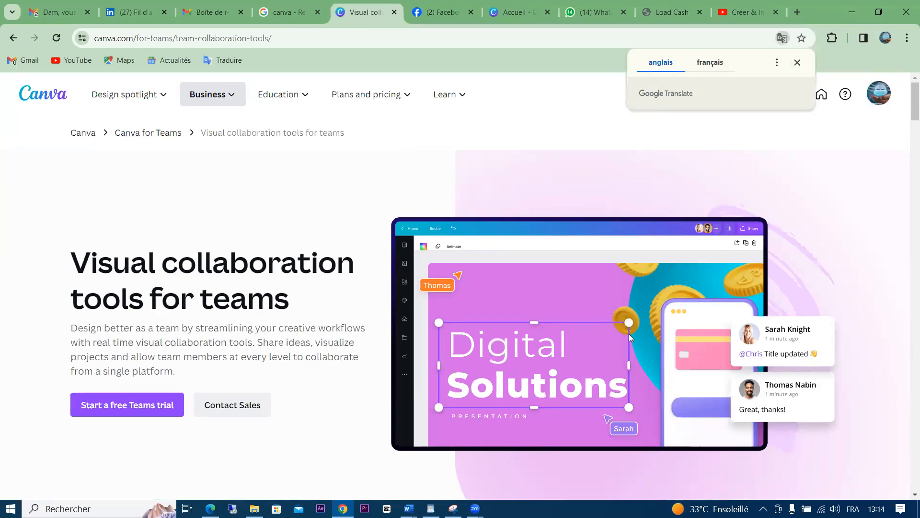
pyautogui.moveTo(384, 92)
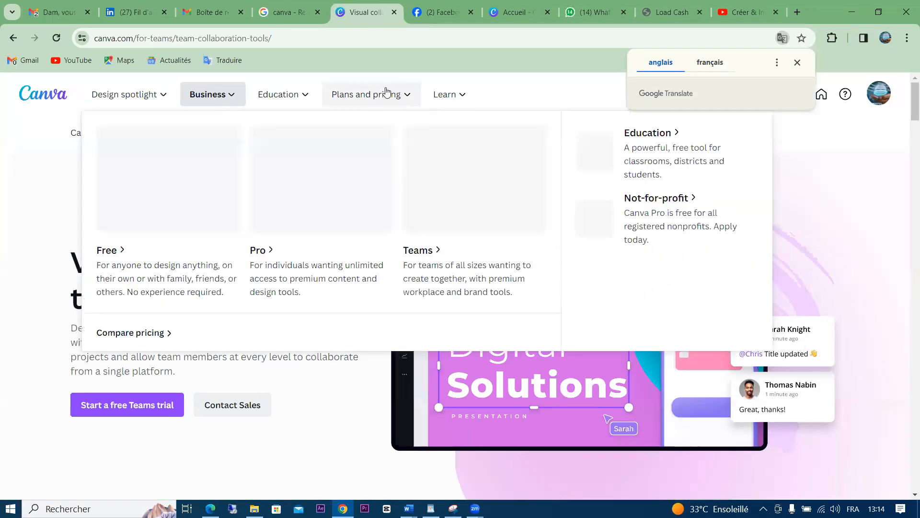
pyautogui.moveTo(448, 98)
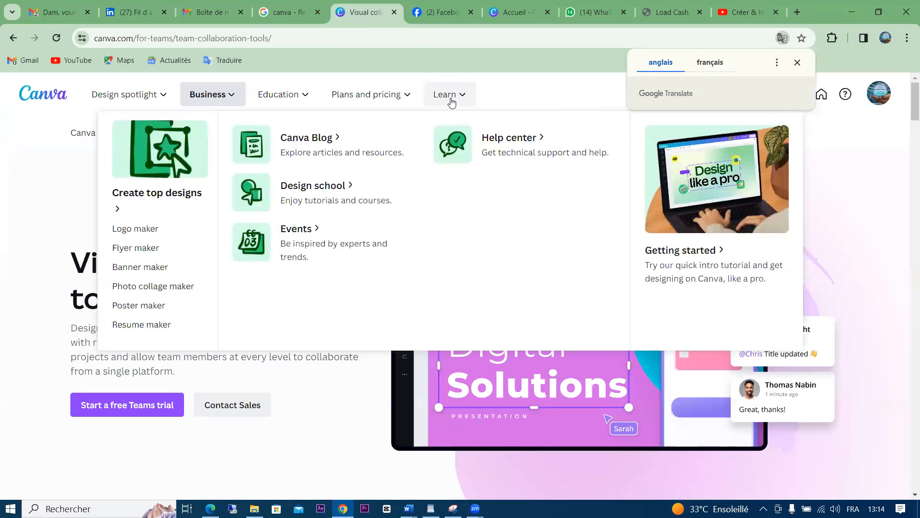
pyautogui.click(151, 229)
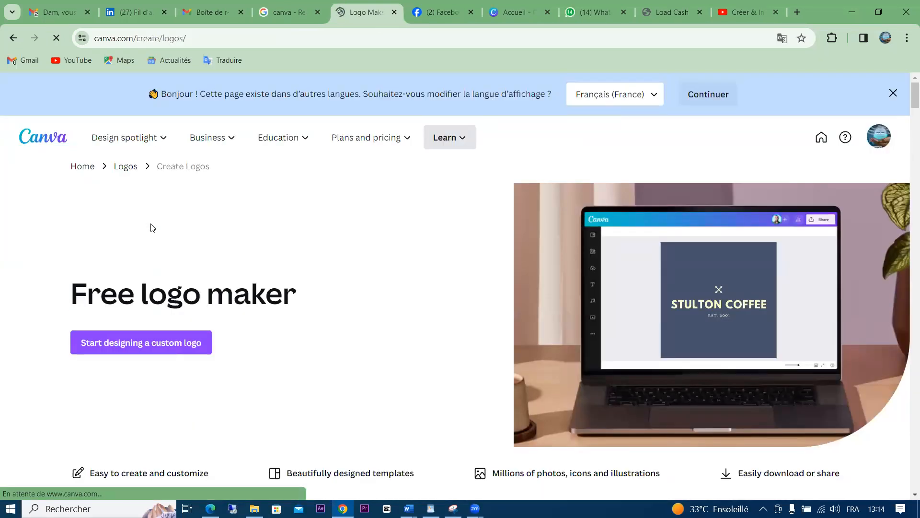
# Start a new logo design from the navy Arowwai Industries template
pyautogui.click(149, 359)
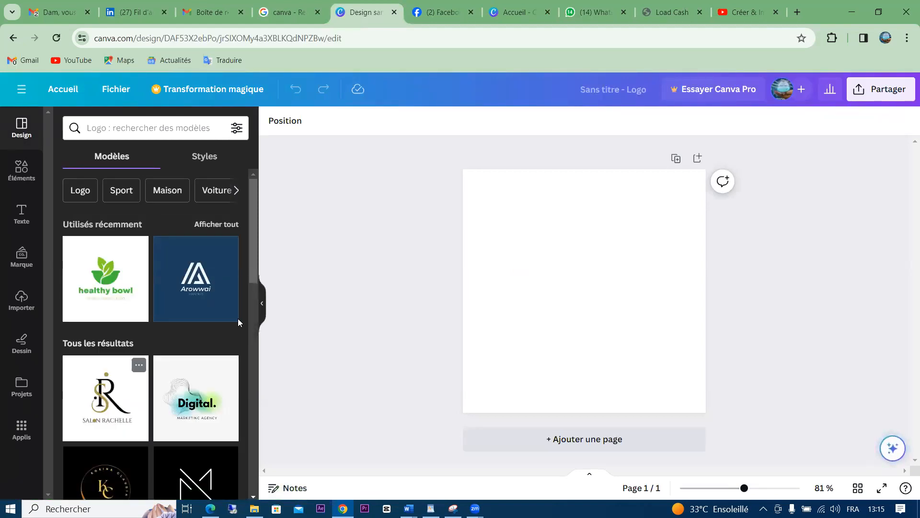
pyautogui.click(195, 272)
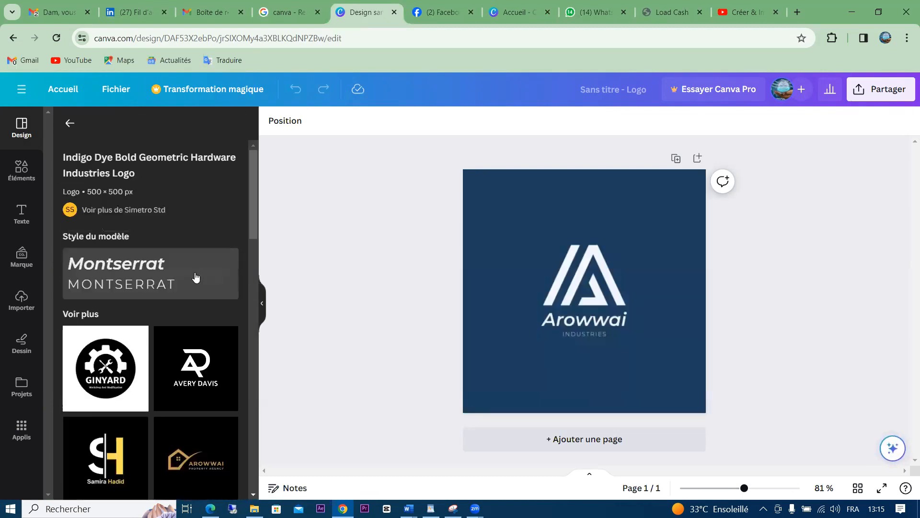
pyautogui.click(774, 263)
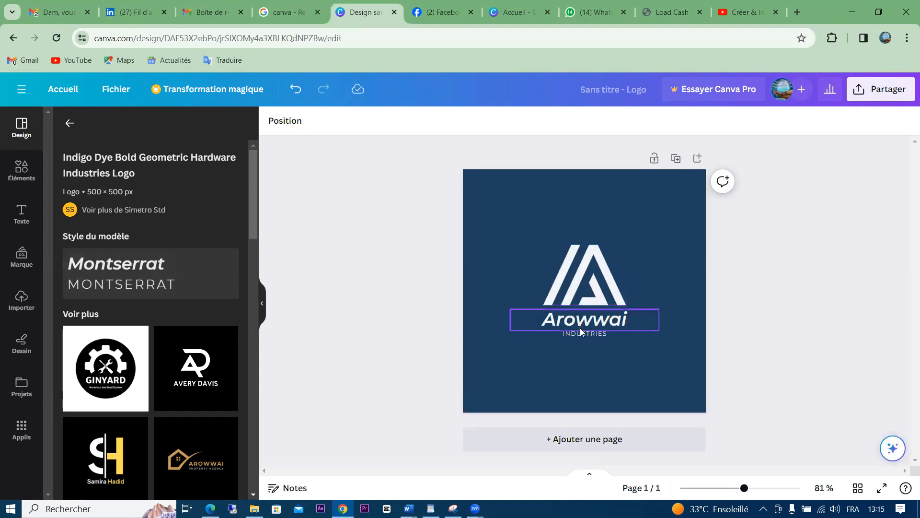
# Select the logo icon, view the premium watermark-removal offer, and dismiss it
pyautogui.click(601, 271)
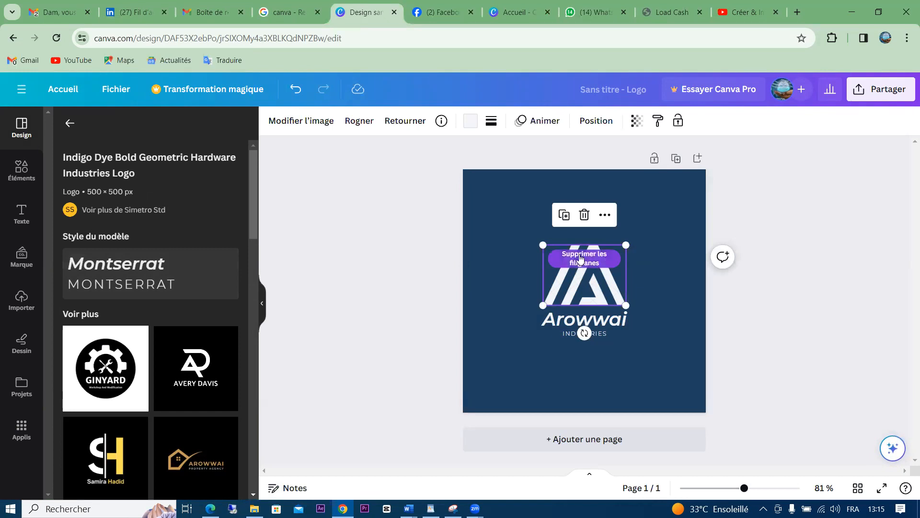
pyautogui.click(582, 259)
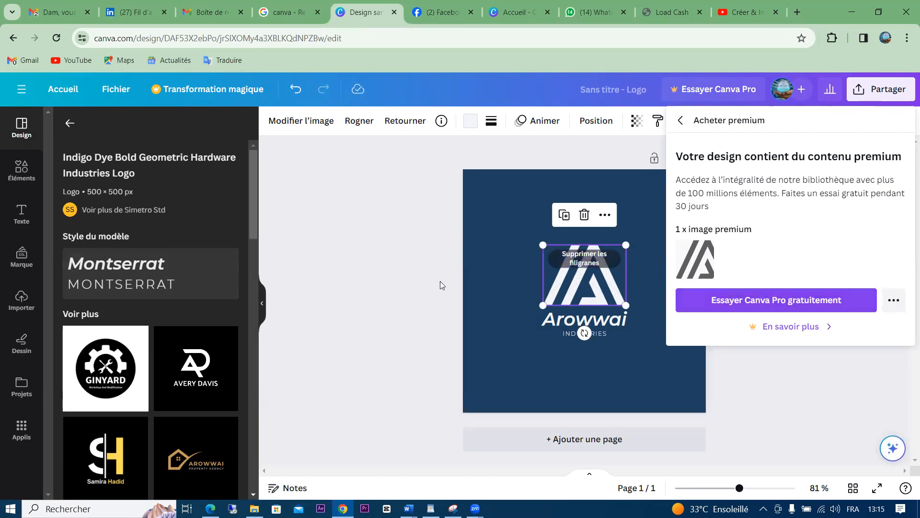
pyautogui.click(419, 293)
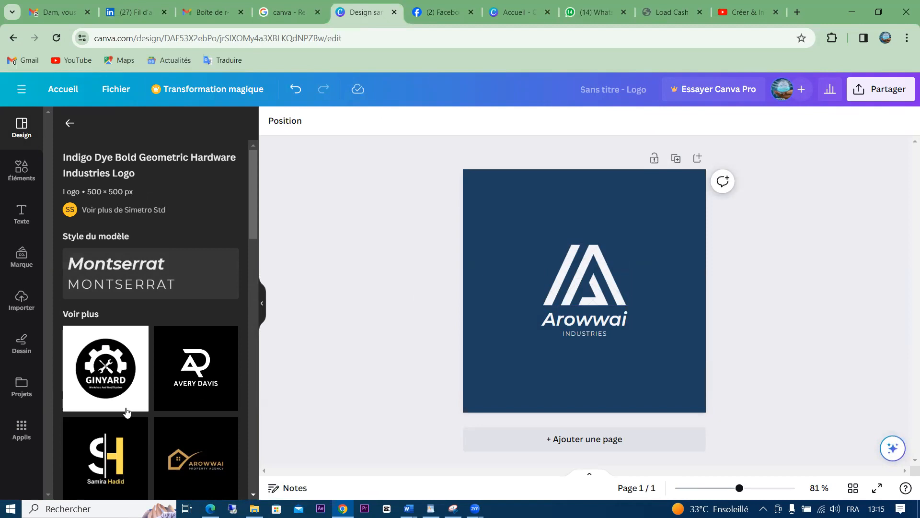
# Switch the logo to the black-and-yellow initials template, then go back to the home page
pyautogui.click(113, 441)
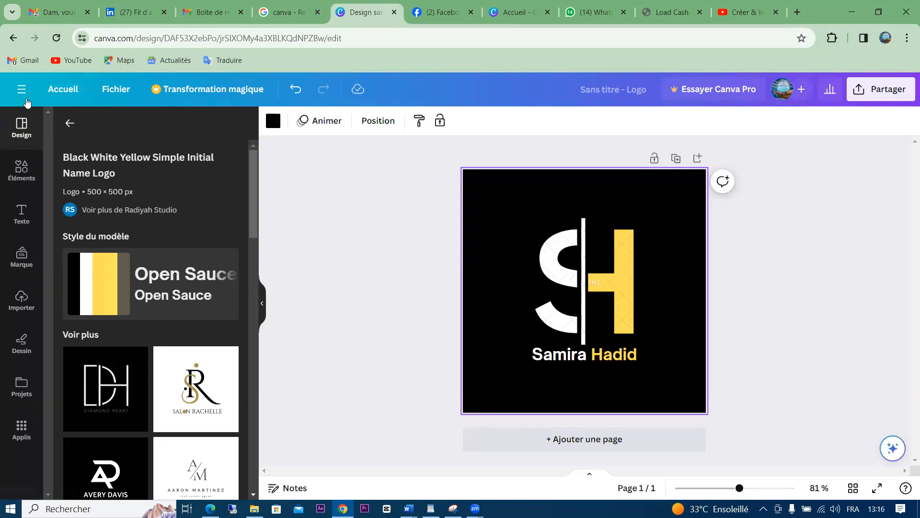
pyautogui.click(63, 89)
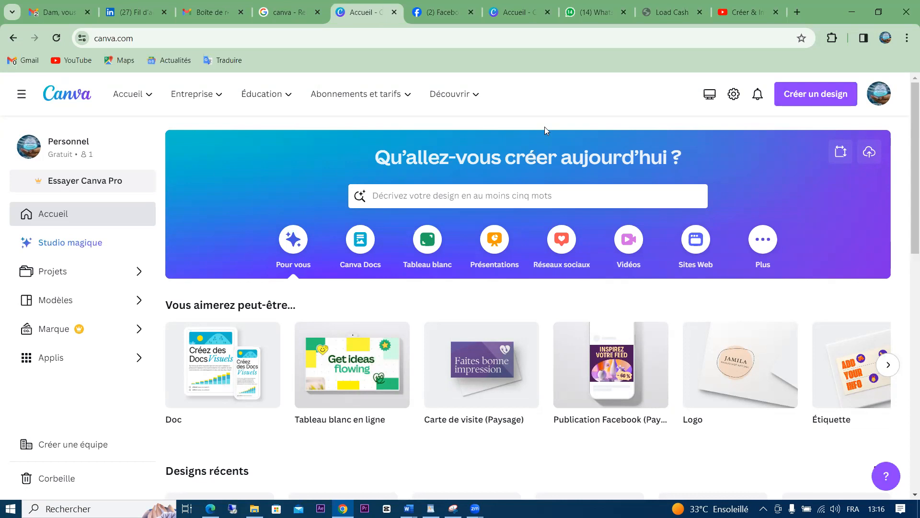
# Open the Créer un design list and scroll down to the Bannières YouTube formats
pyautogui.click(820, 100)
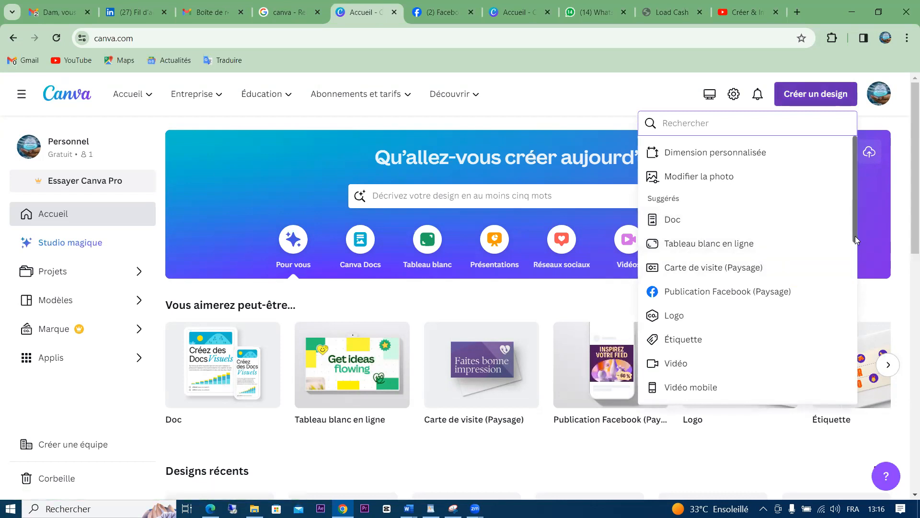
pyautogui.moveTo(855, 236); pyautogui.dragTo(859, 316)
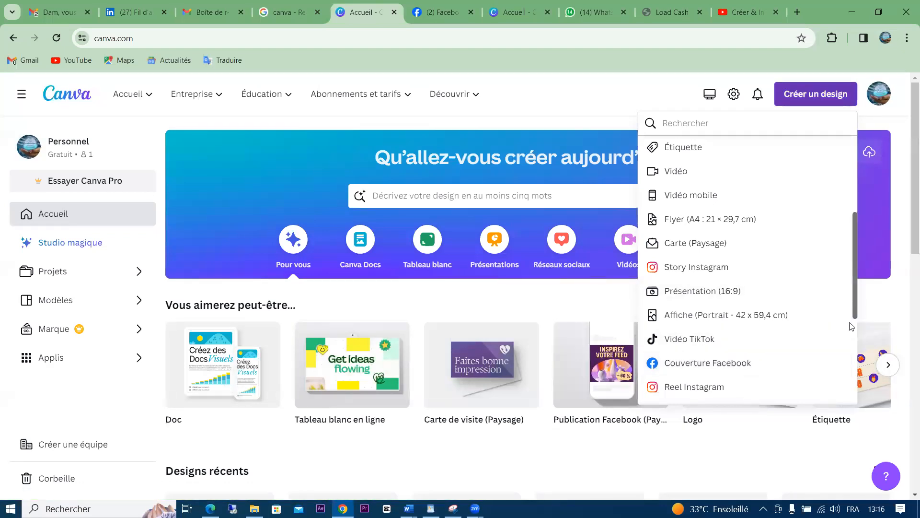
pyautogui.scroll(-1, 851, 326)
pyautogui.scroll(-1, 848, 355)
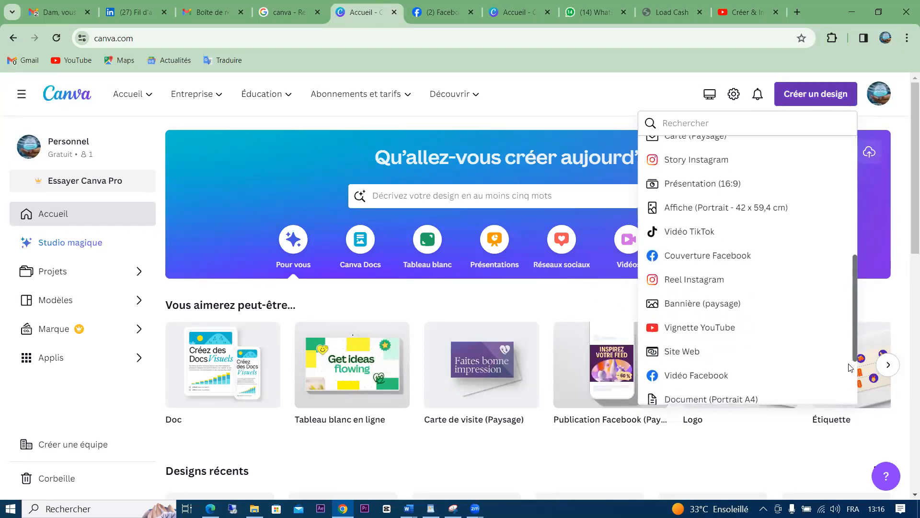
pyautogui.scroll(-2, 849, 374)
pyautogui.scroll(-1, 849, 394)
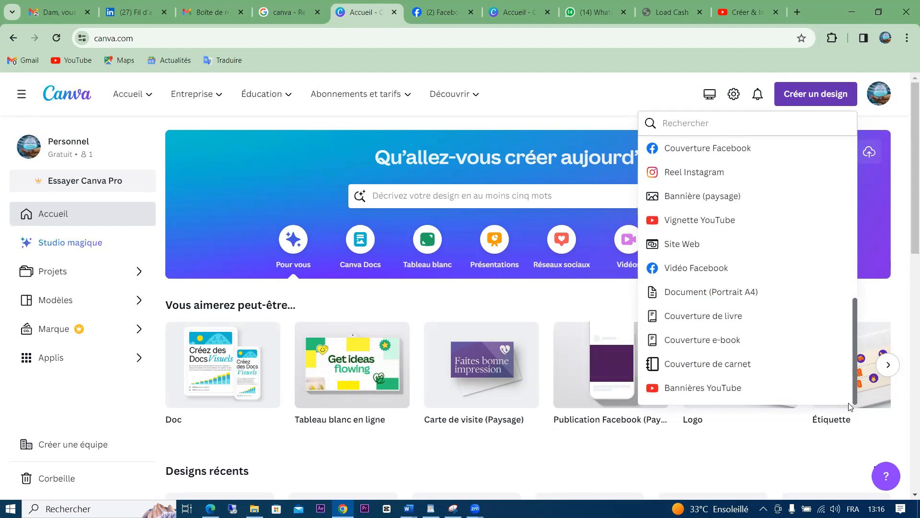
pyautogui.click(746, 5)
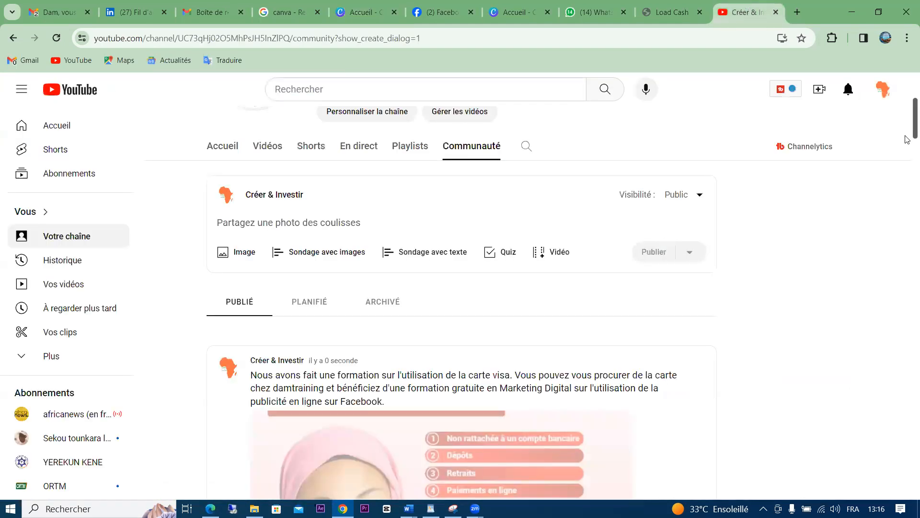
# Glance at the Canva and Facebook tabs, then return to the YouTube channel page
pyautogui.scroll(4, 906, 87)
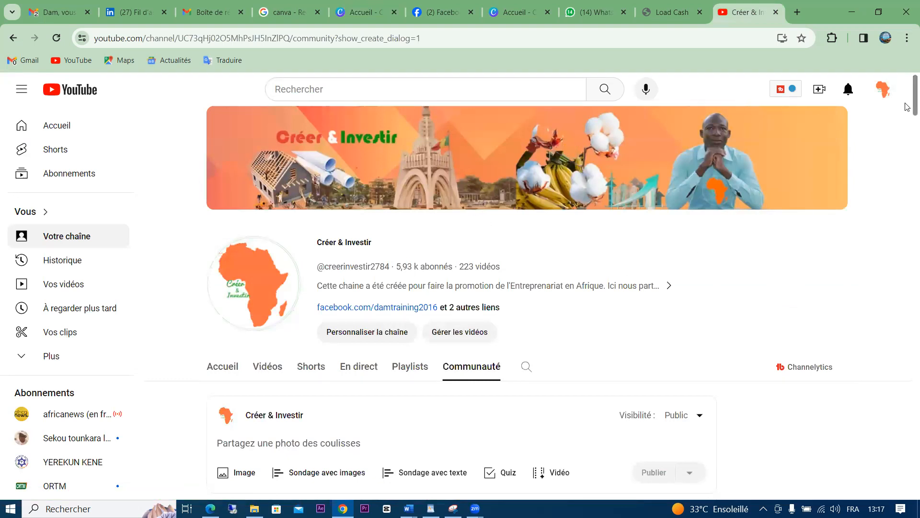
pyautogui.moveTo(907, 101); pyautogui.dragTo(902, 81)
pyautogui.click(515, 12)
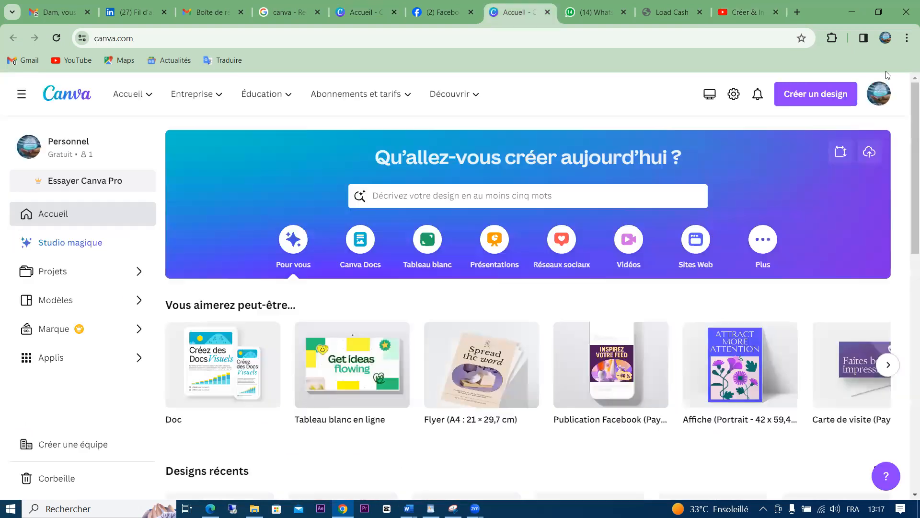
pyautogui.click(418, 4)
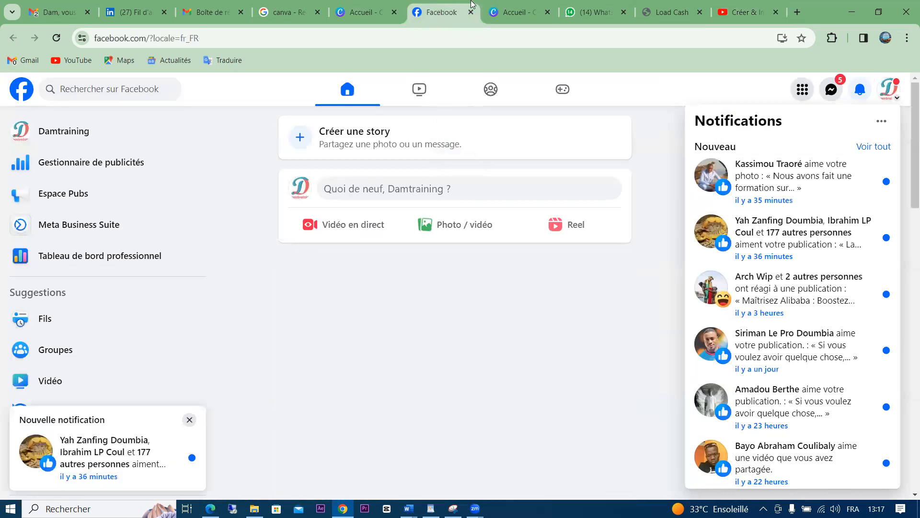
pyautogui.click(745, 5)
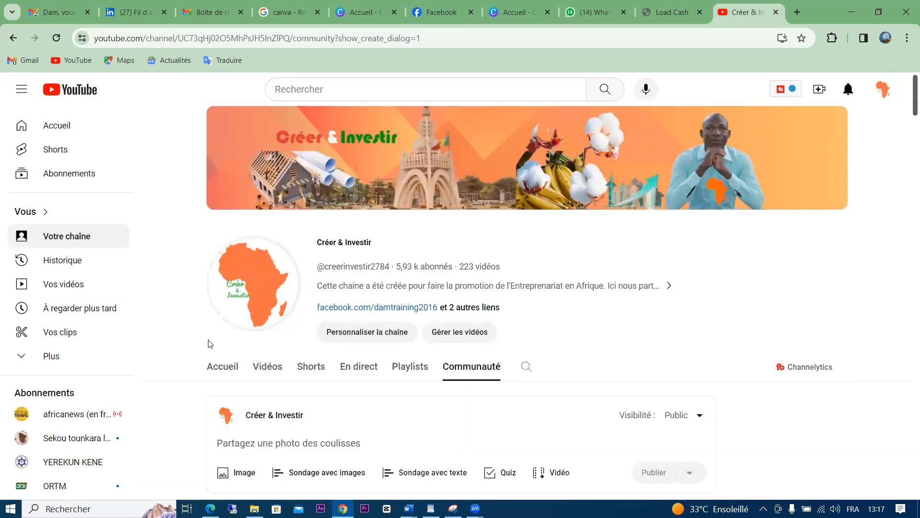
# Play the Visa UBA conference video from the Vidéos tab muted, then return to Canva's design list
pyautogui.click(254, 366)
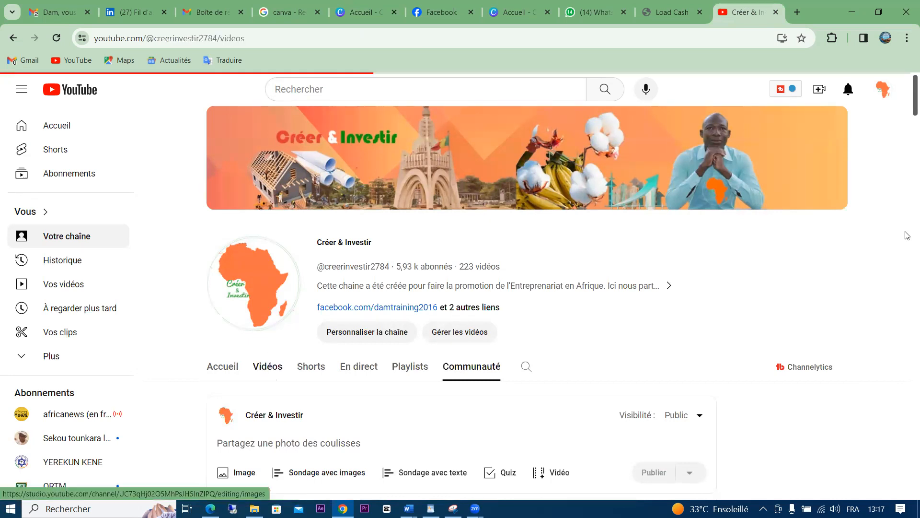
pyautogui.scroll(-4, 907, 124)
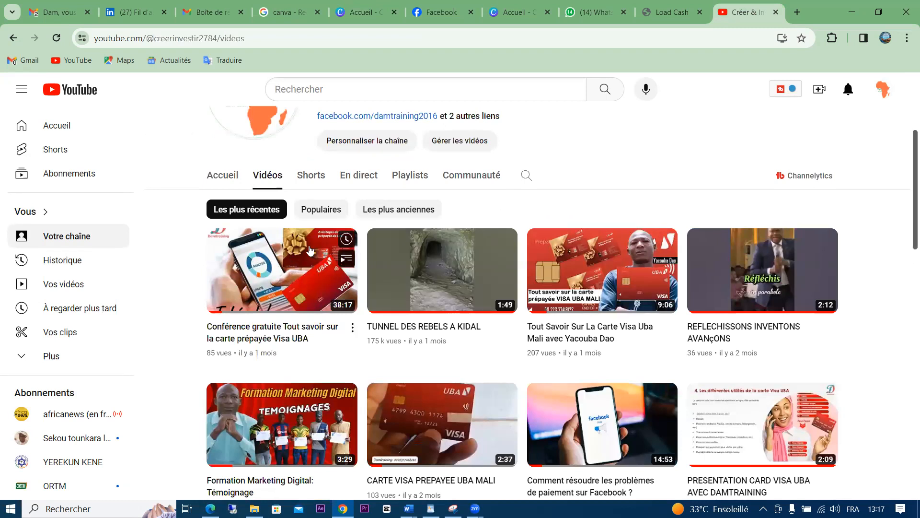
pyautogui.click(294, 268)
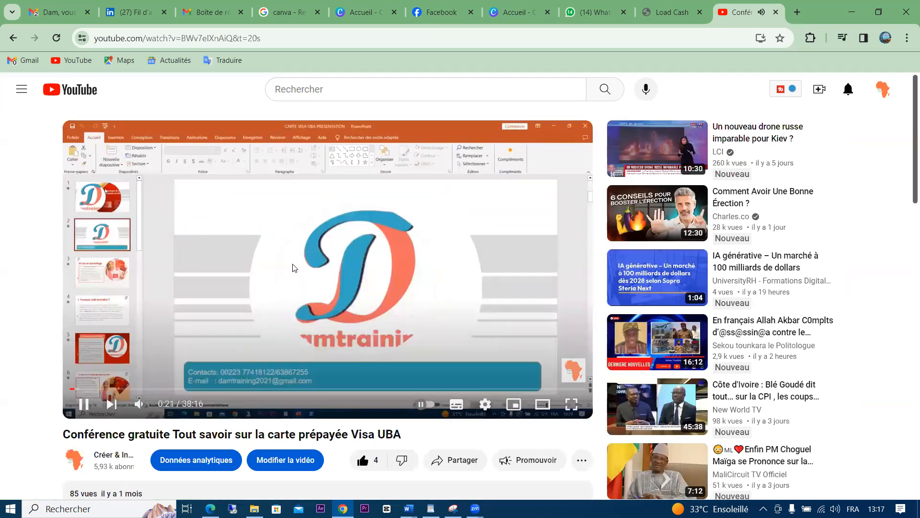
pyautogui.click(139, 408)
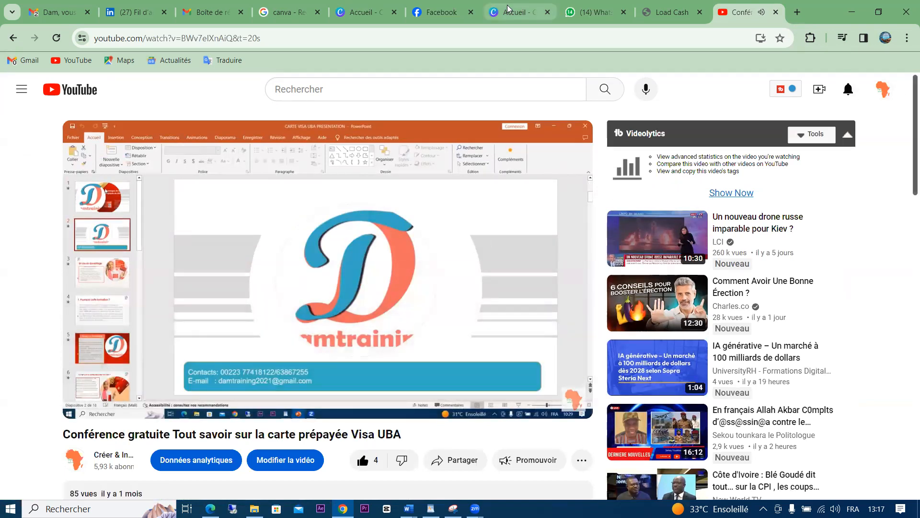
pyautogui.click(518, 12)
pyautogui.click(348, 10)
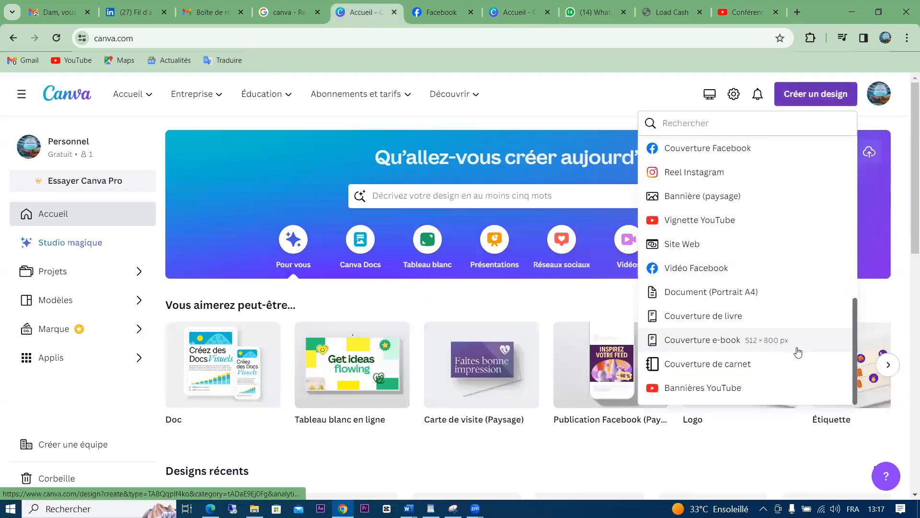
# Pick the 'Affiche (Portrait - 42 x 59,4 cm)' format from the design-type list
pyautogui.rightClick(854, 311)
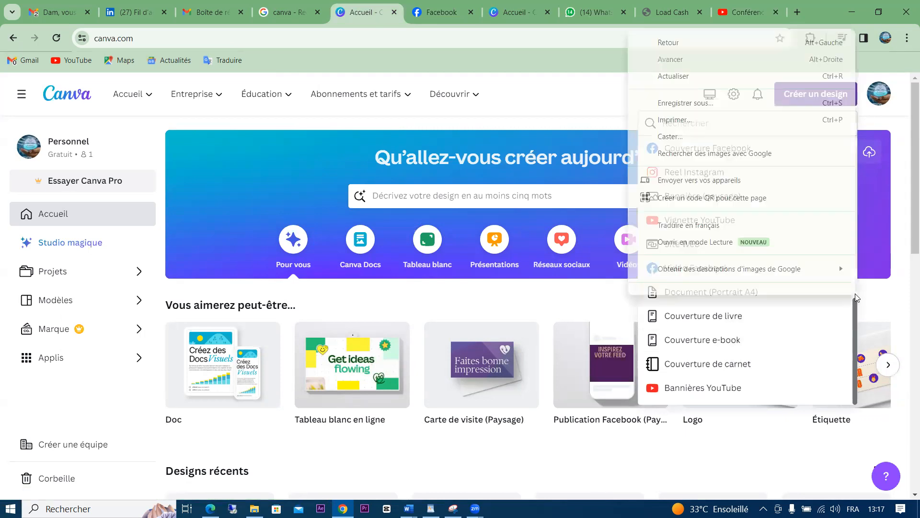
pyautogui.click(855, 311)
pyautogui.moveTo(855, 310); pyautogui.dragTo(858, 261)
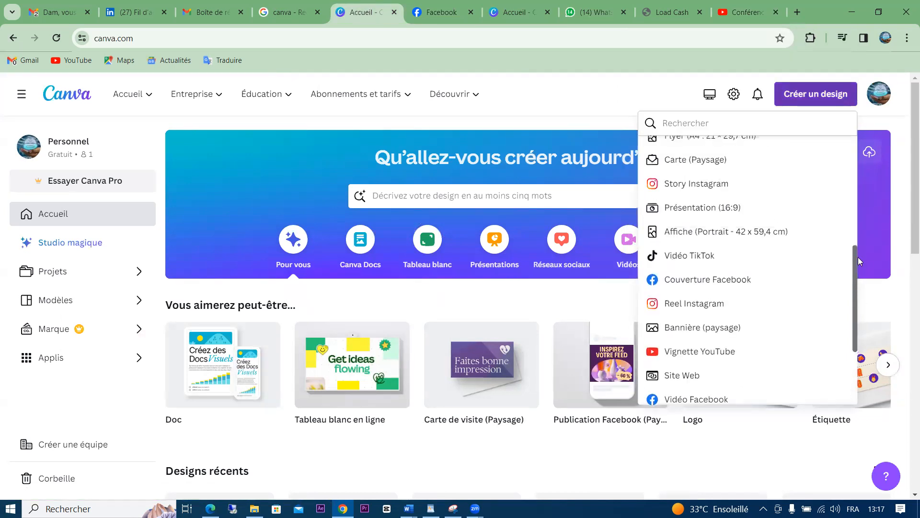
pyautogui.click(690, 231)
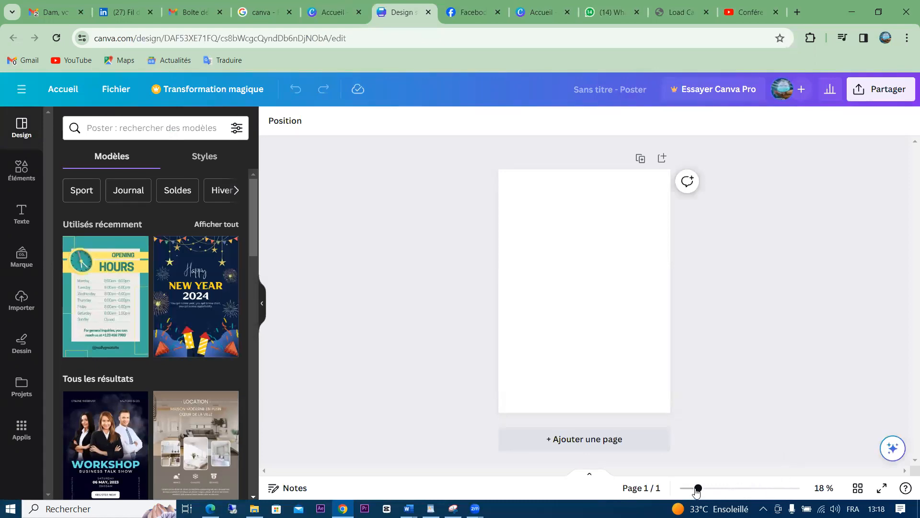
# Zoom in on the blank poster and hide the templates panel to widen the canvas
pyautogui.moveTo(697, 490); pyautogui.dragTo(726, 491)
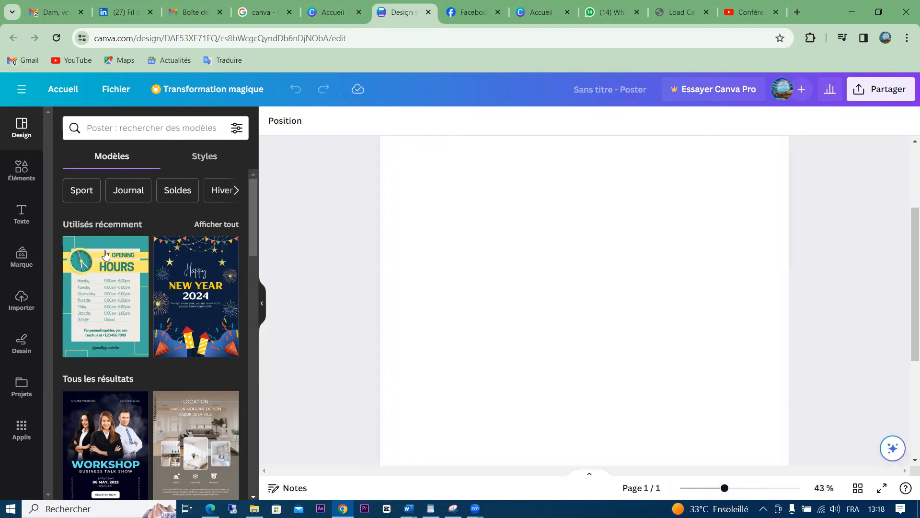
pyautogui.click(262, 303)
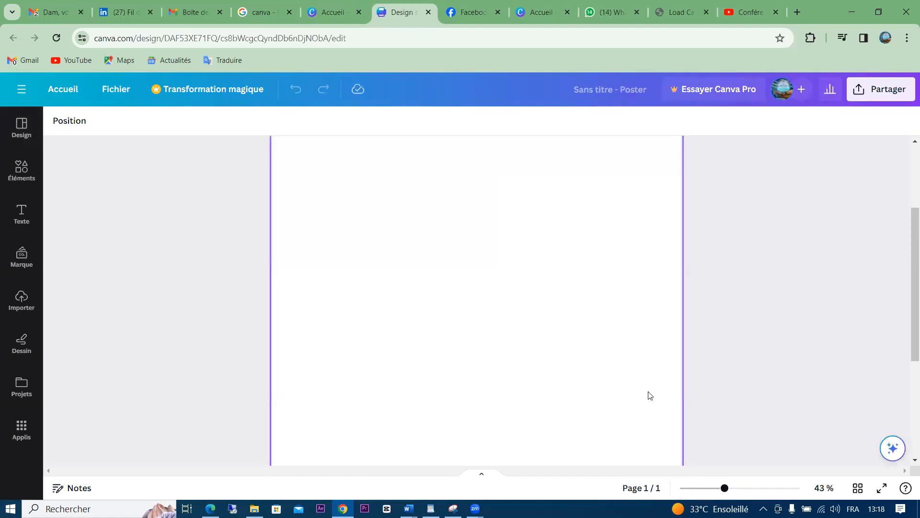
pyautogui.moveTo(907, 292); pyautogui.dragTo(908, 378)
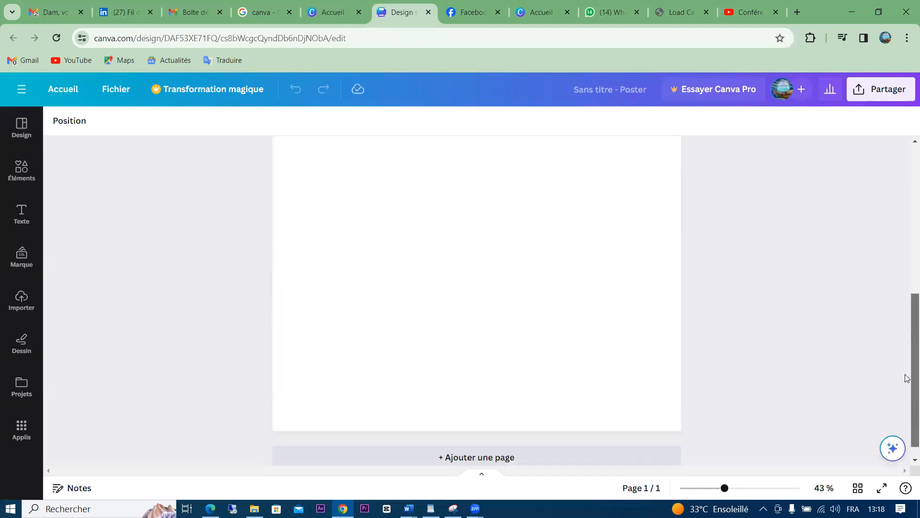
# Preview the poster full screen, exit it, and zoom back out to fit the window
pyautogui.click(881, 489)
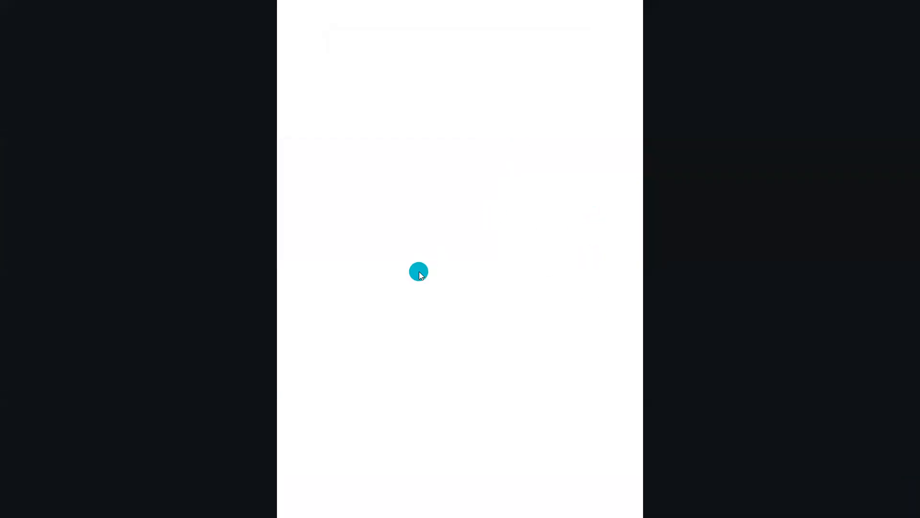
pyautogui.press('Escape')
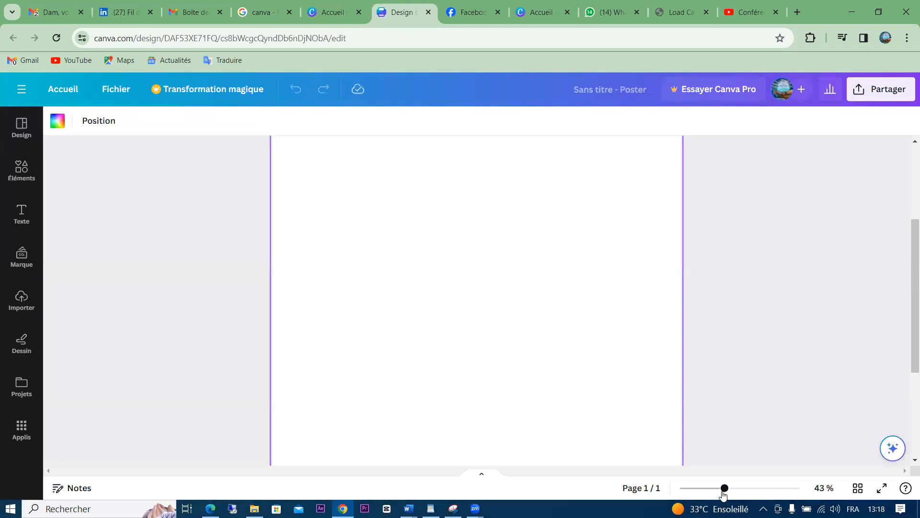
pyautogui.moveTo(724, 488); pyautogui.dragTo(706, 488)
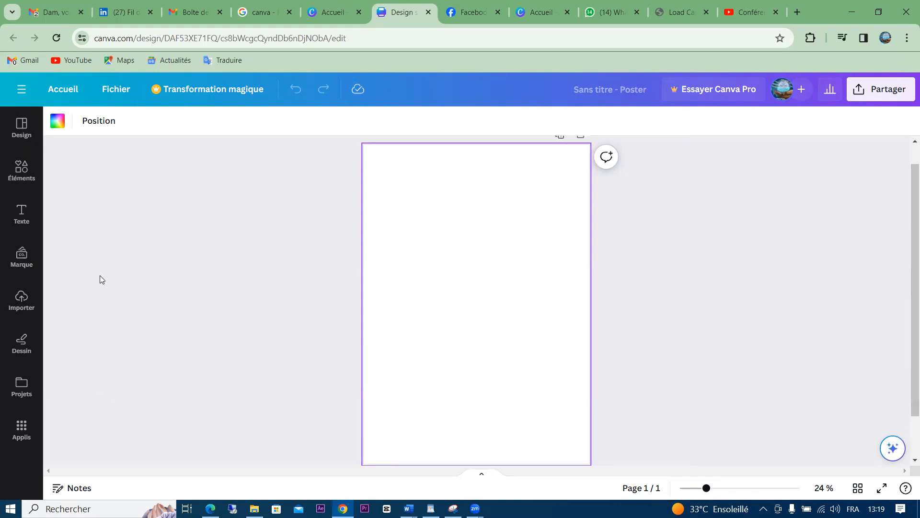
# Reopen the Design panel's poster templates and focus the 'Poster : rechercher des modèles' search box
pyautogui.click(19, 131)
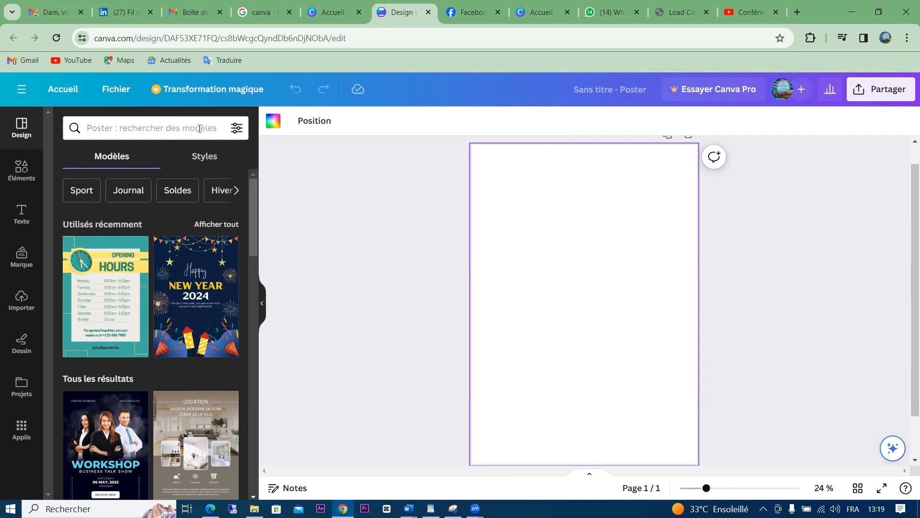
pyautogui.moveTo(255, 218); pyautogui.dragTo(253, 248)
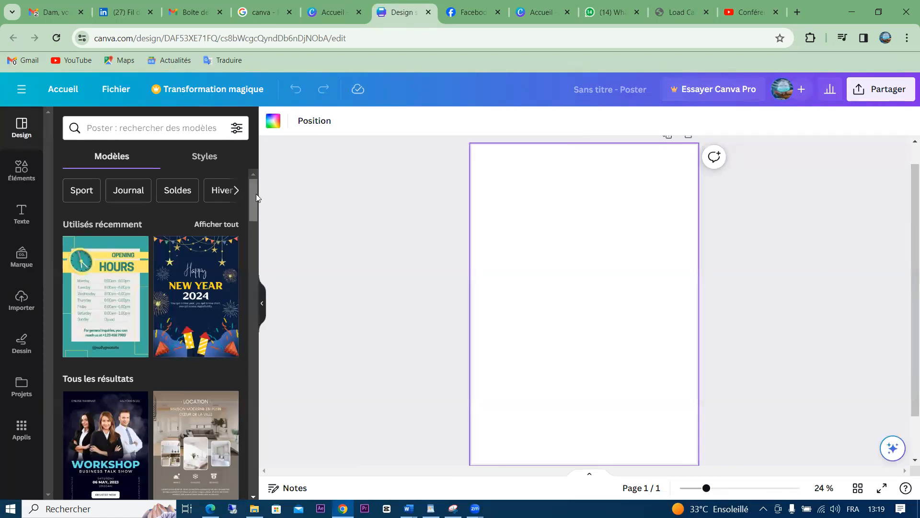
pyautogui.click(186, 128)
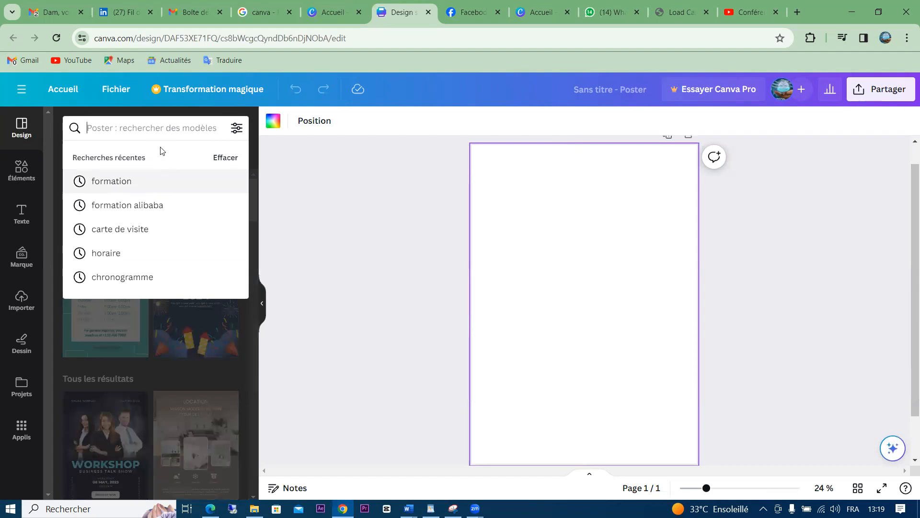
# Search poster templates for 'formation' and scroll through the related suggestion chips
pyautogui.write('f')
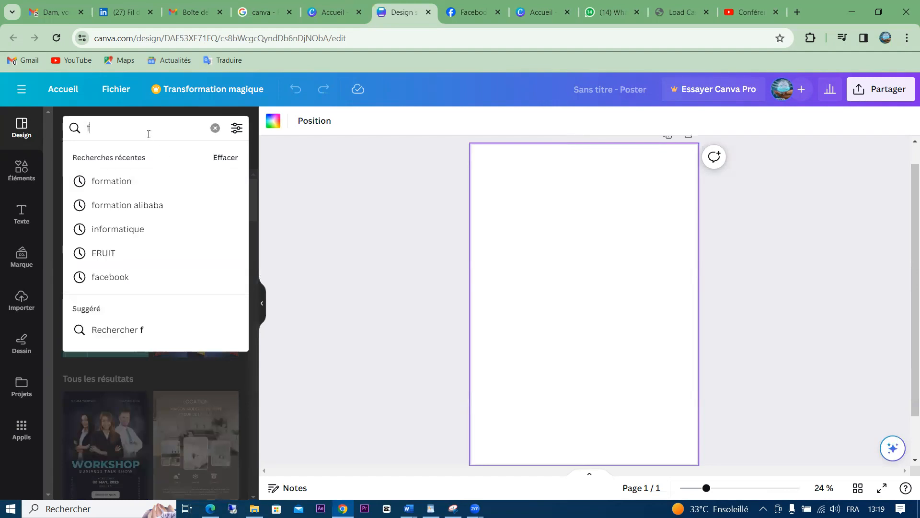
pyautogui.write('orm')
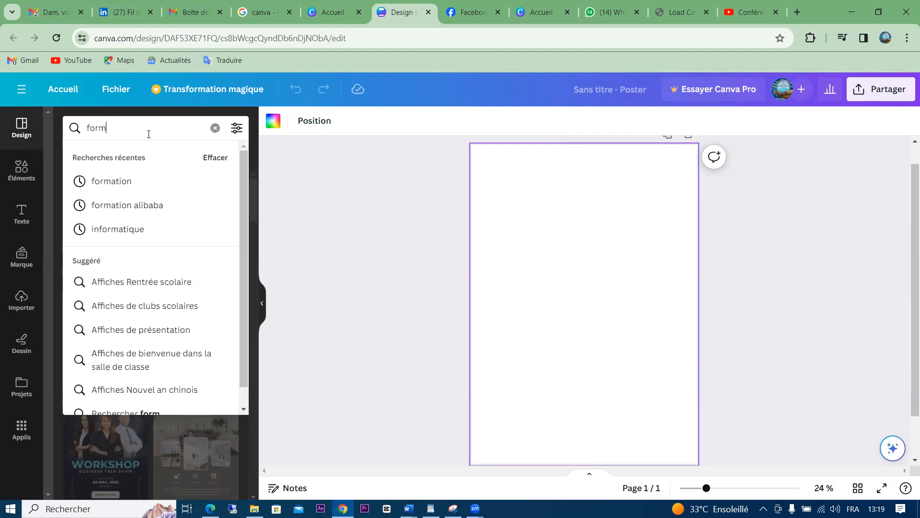
pyautogui.click(119, 179)
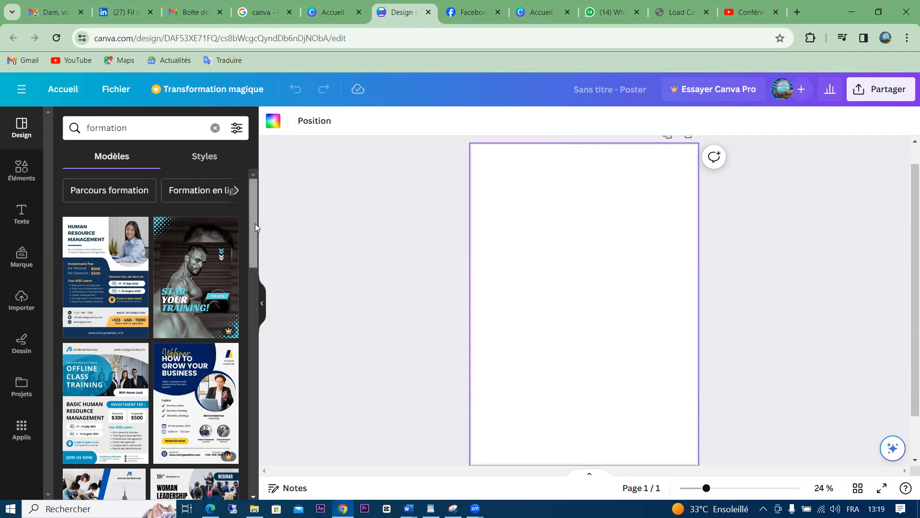
pyautogui.click(236, 190)
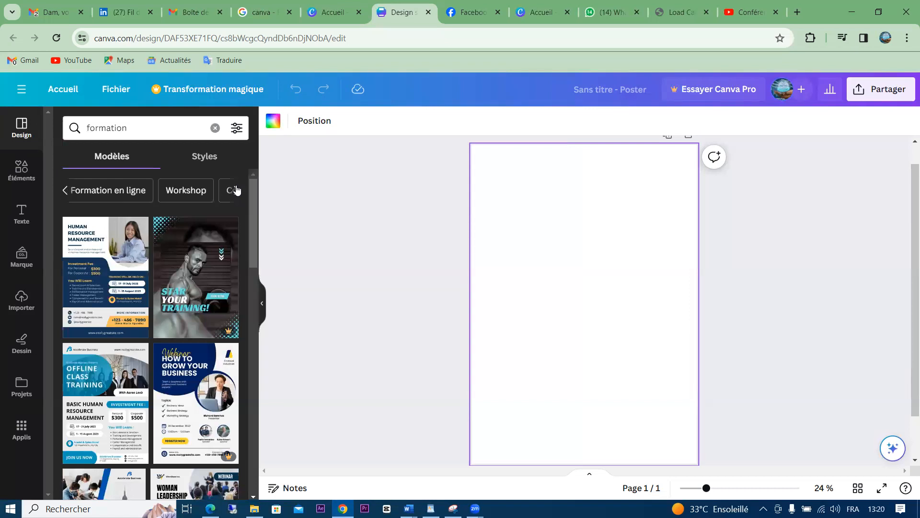
pyautogui.click(236, 190)
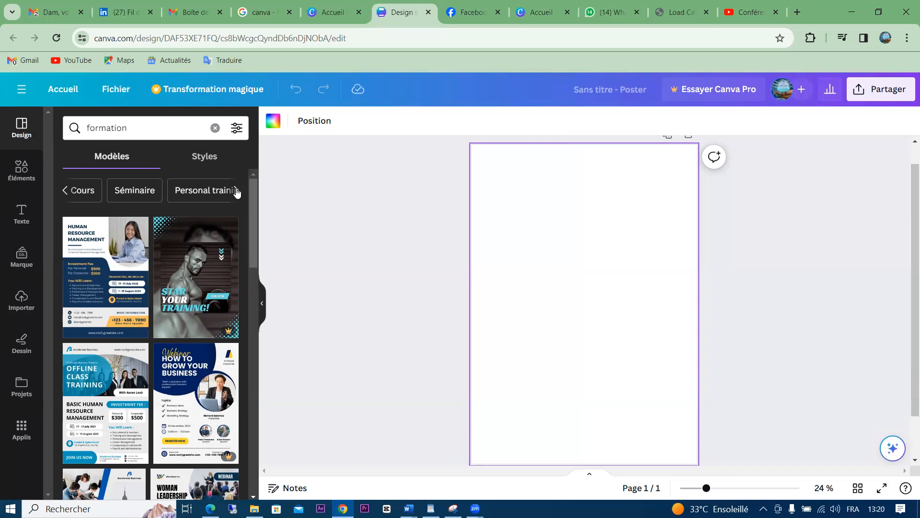
pyautogui.click(236, 191)
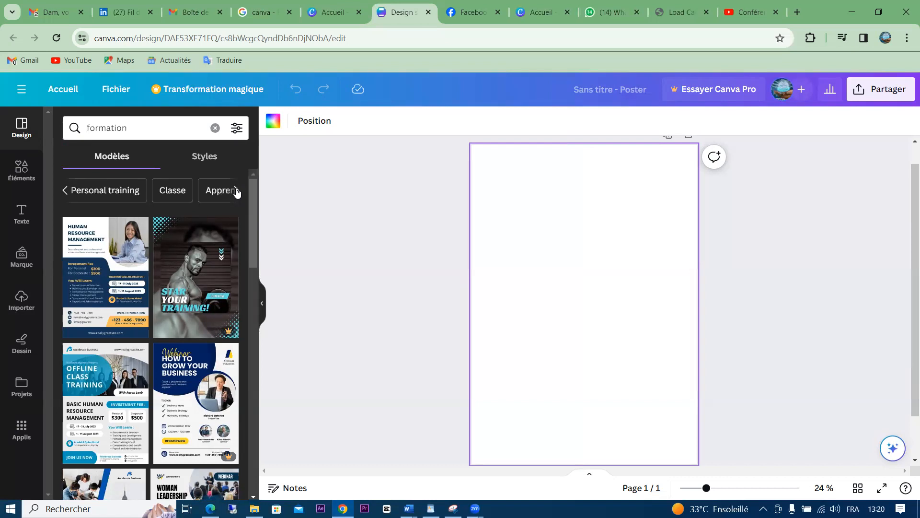
pyautogui.click(236, 190)
# Try the Webinaire, Workshop and Masterclass suggestions, ending on the Webinaire template results
pyautogui.click(236, 192)
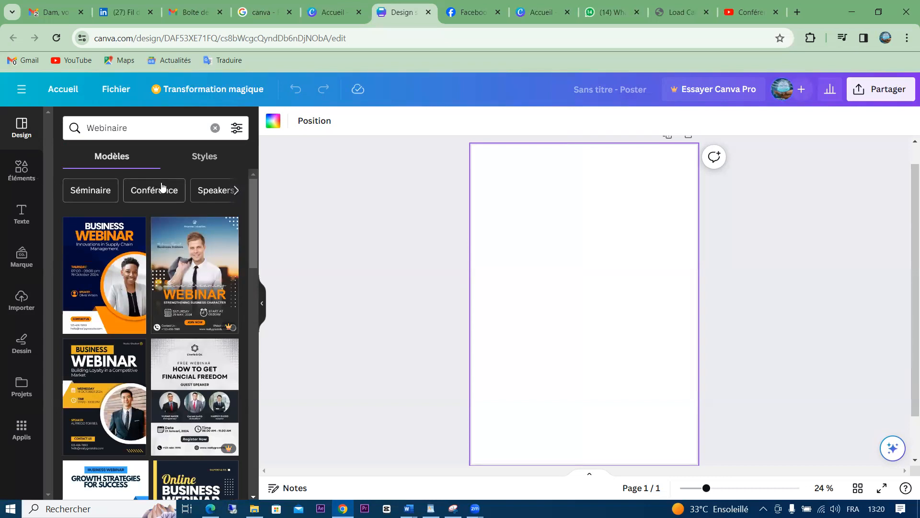
pyautogui.click(237, 194)
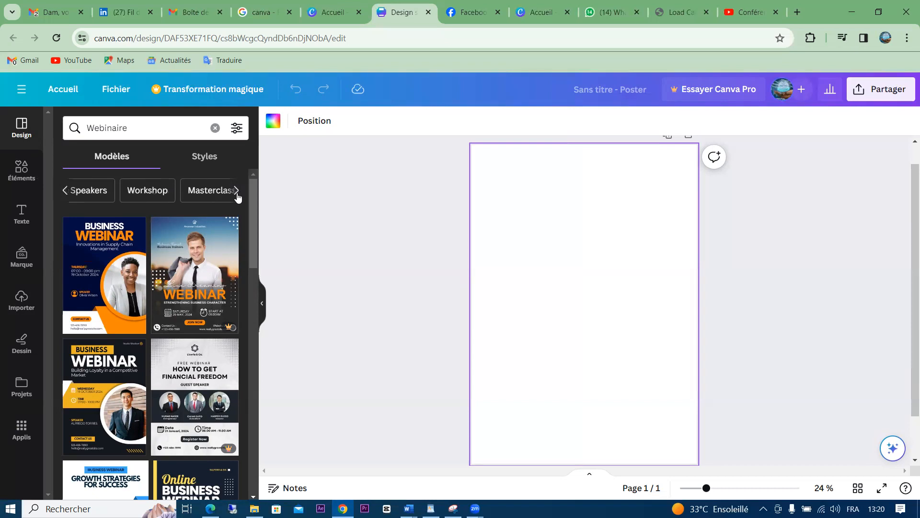
pyautogui.click(146, 191)
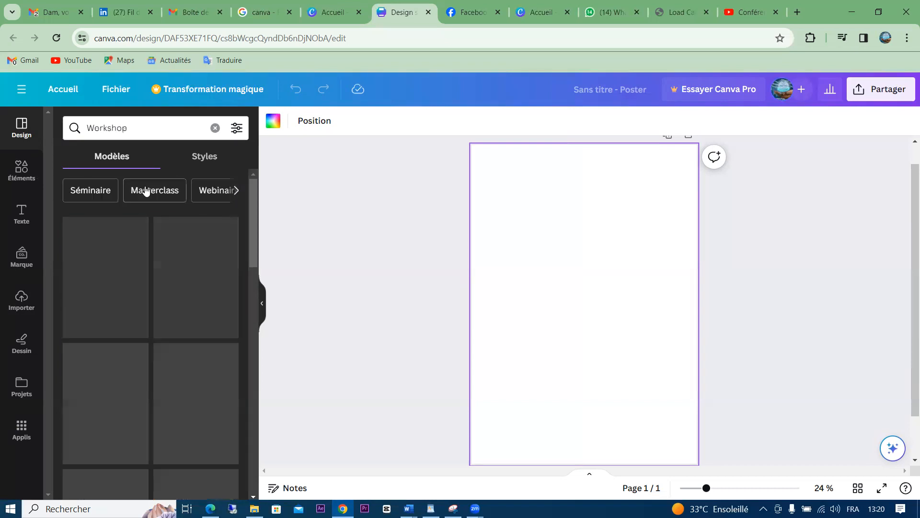
pyautogui.click(211, 191)
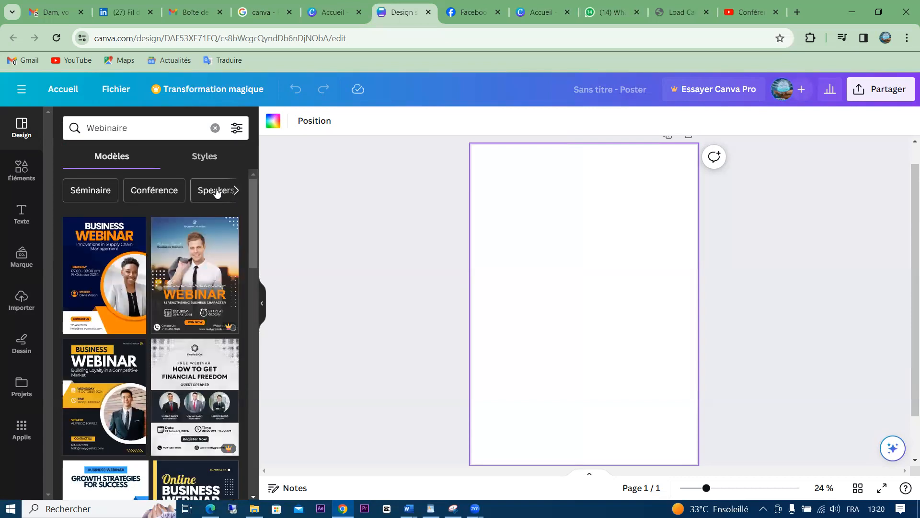
pyautogui.click(238, 193)
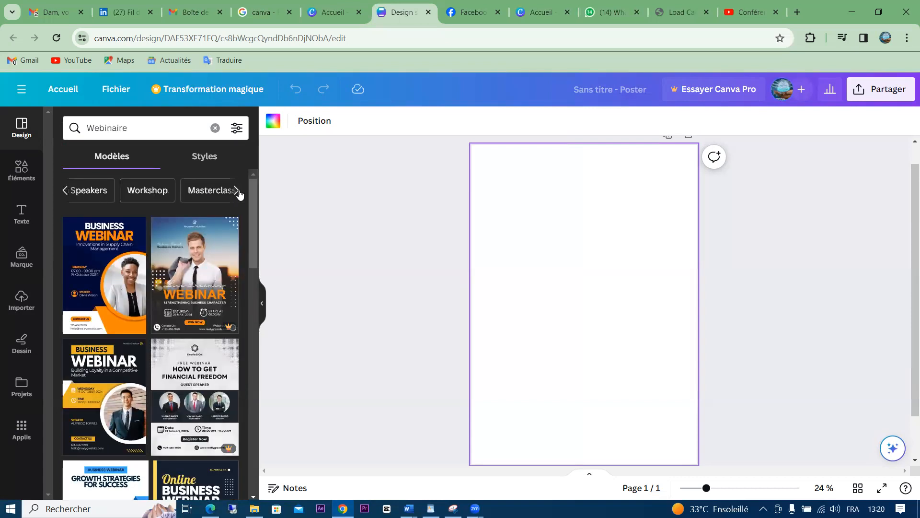
pyautogui.click(212, 191)
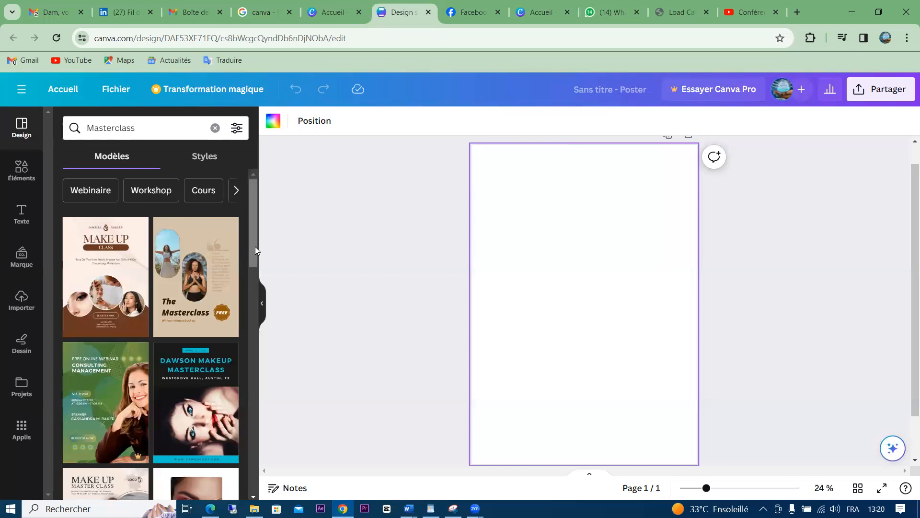
pyautogui.moveTo(255, 271); pyautogui.dragTo(260, 211)
pyautogui.click(83, 194)
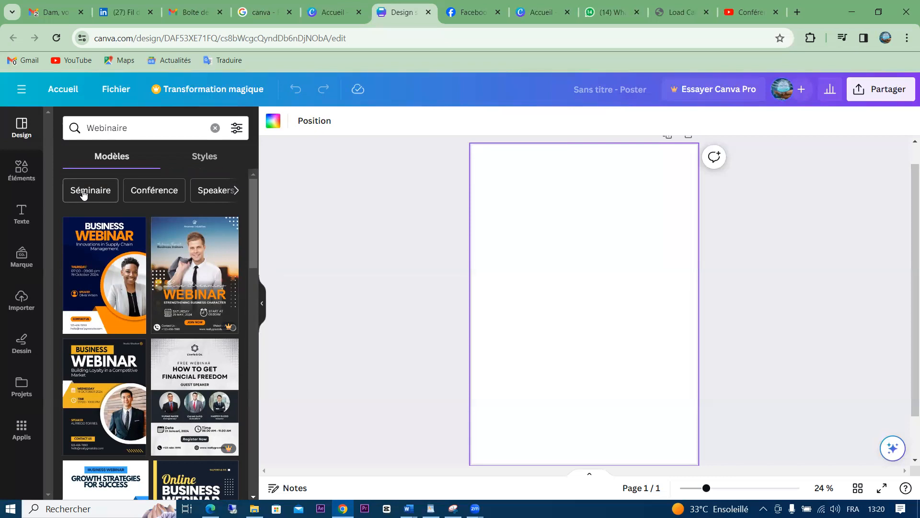
pyautogui.moveTo(257, 242)
pyautogui.mouseDown()
pyautogui.moveTo(257, 265)
pyautogui.moveTo(259, 245)
pyautogui.mouseUp()
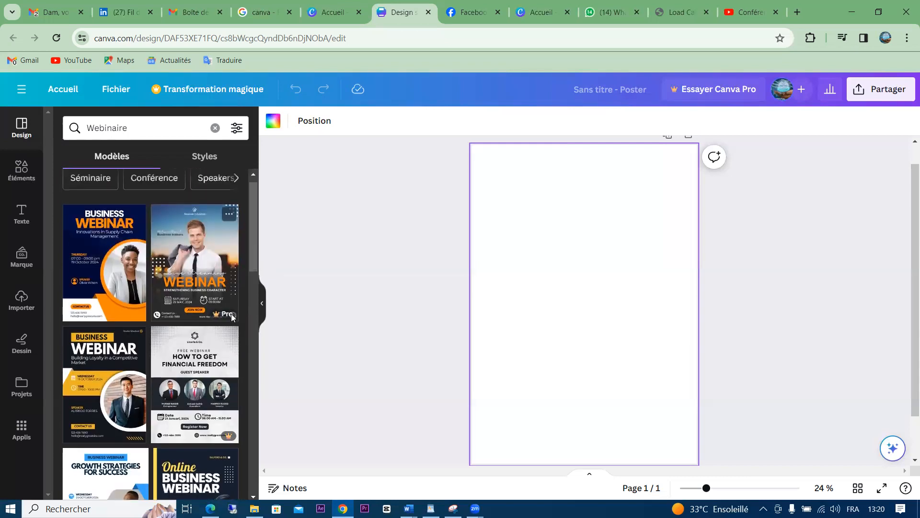
pyautogui.click(207, 266)
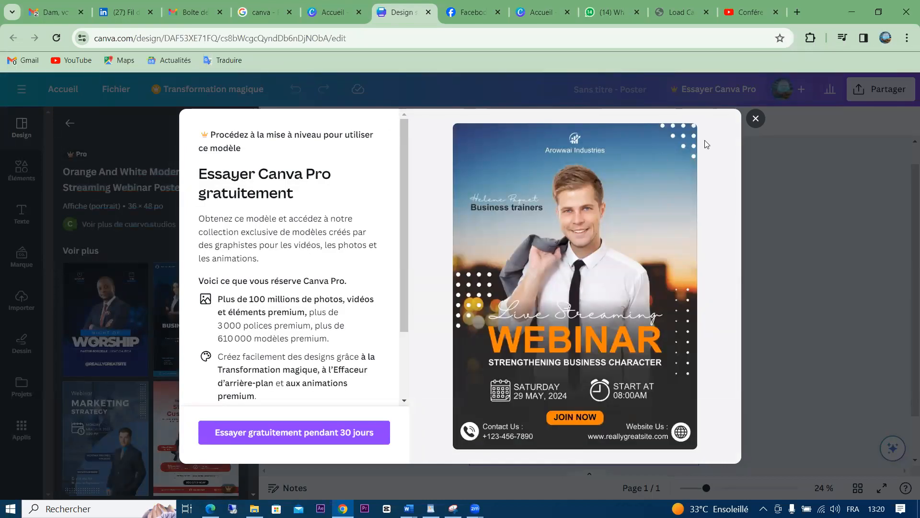
pyautogui.click(756, 118)
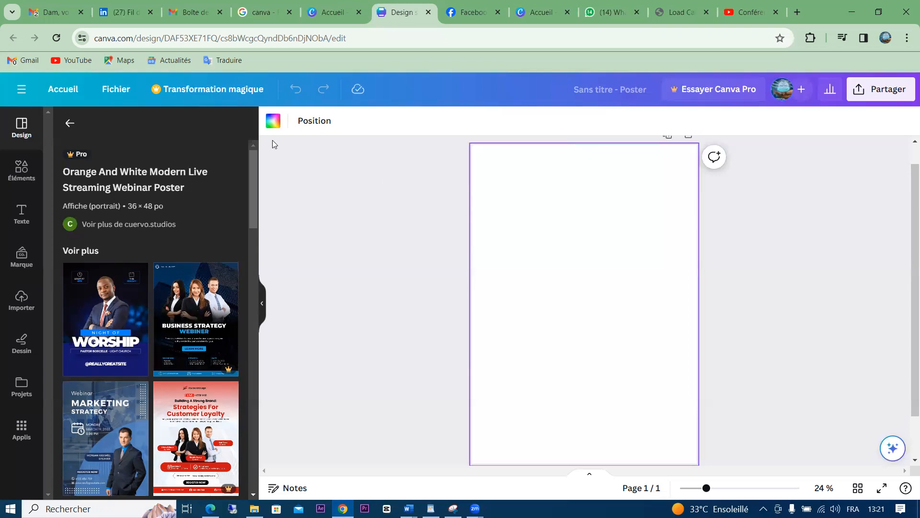
pyautogui.click(69, 122)
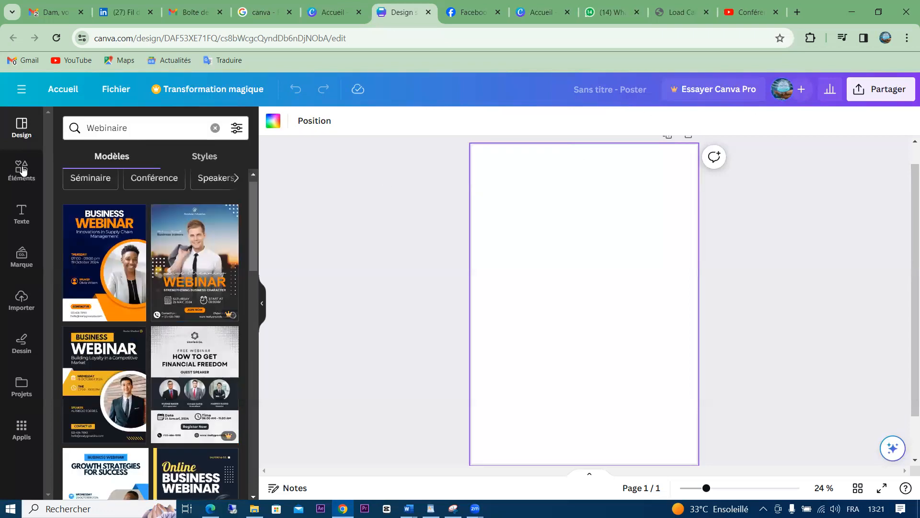
# Apply the 'Orange and White Modern Business Webinar Poster' template to the blank page
pyautogui.click(96, 243)
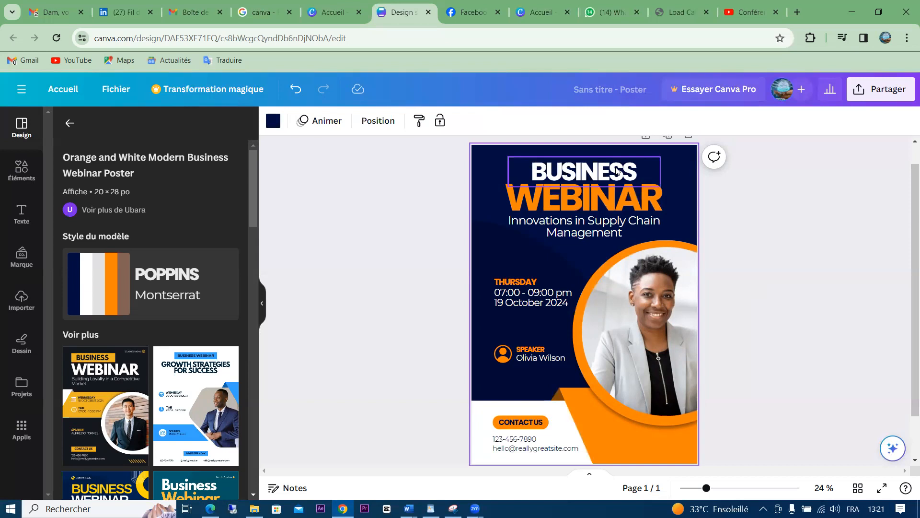
pyautogui.click(548, 164)
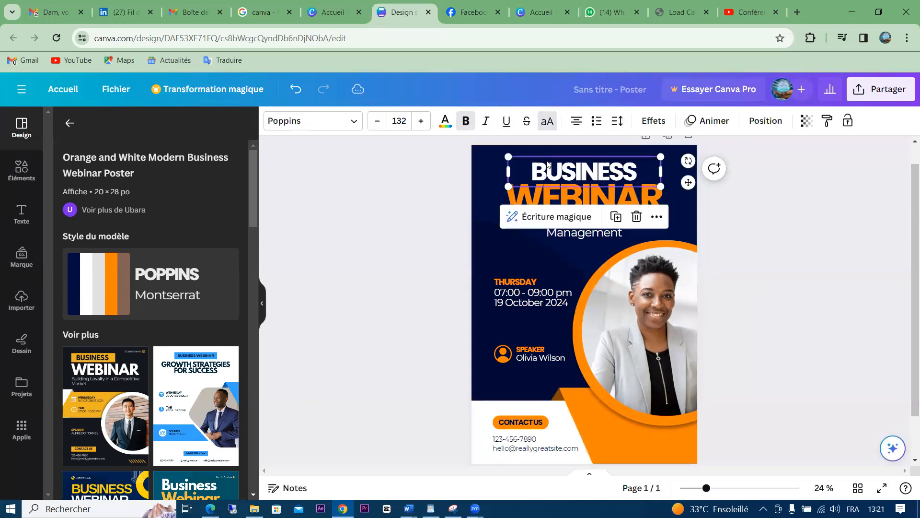
pyautogui.click(536, 256)
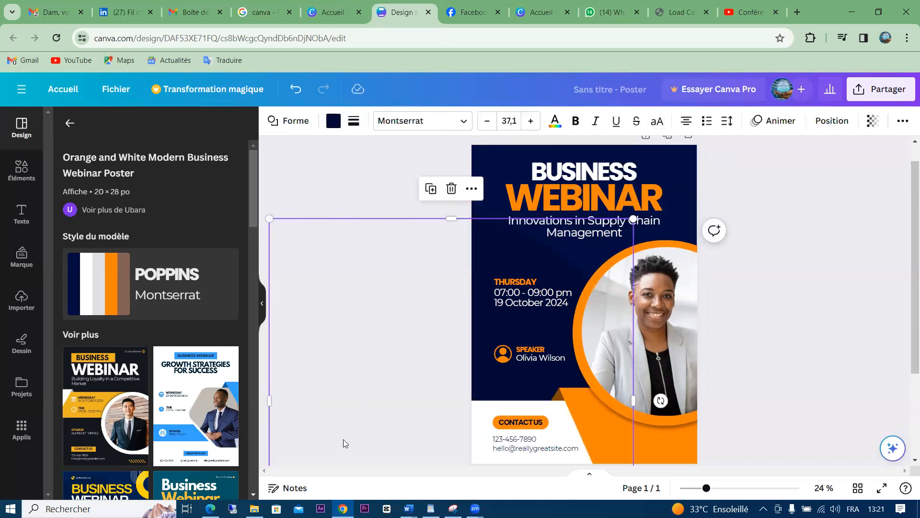
pyautogui.click(527, 421)
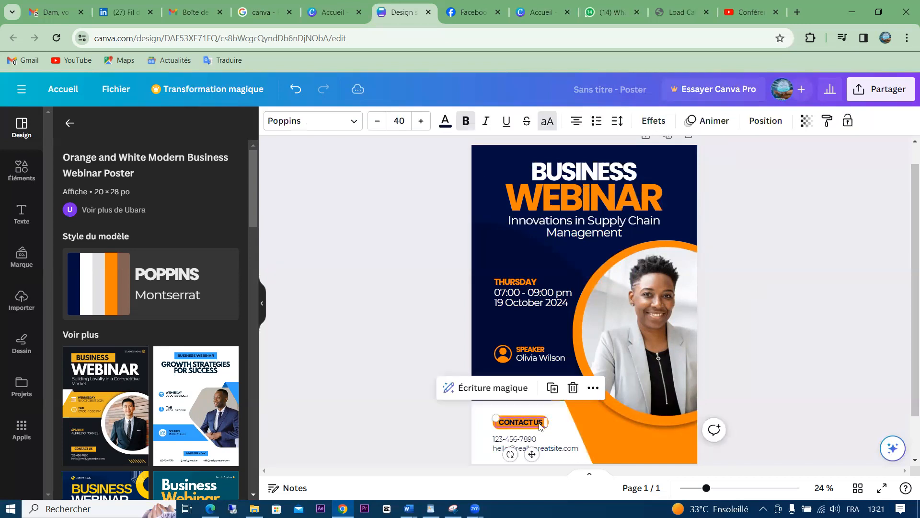
pyautogui.click(534, 440)
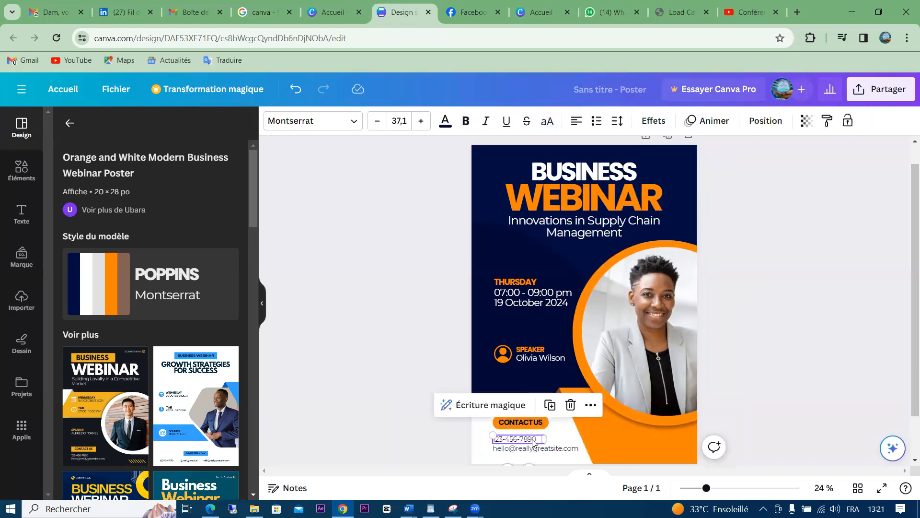
pyautogui.click(555, 450)
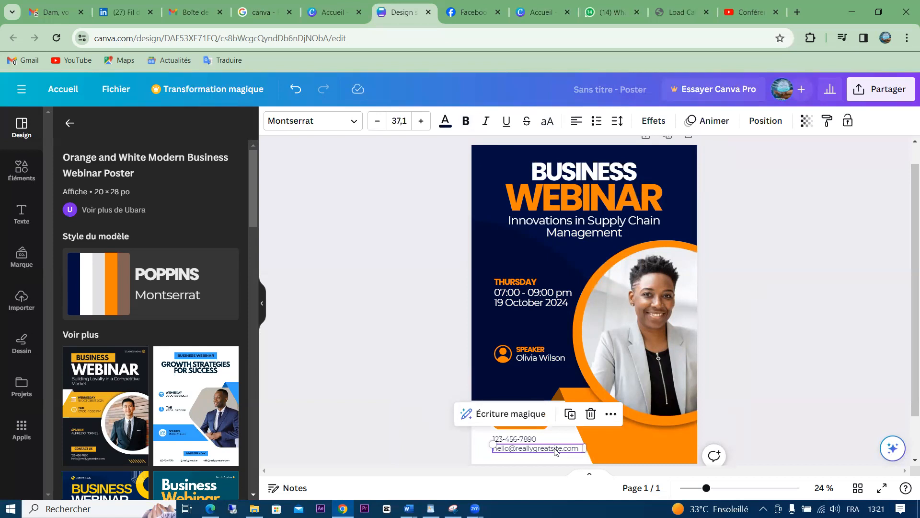
pyautogui.click(643, 311)
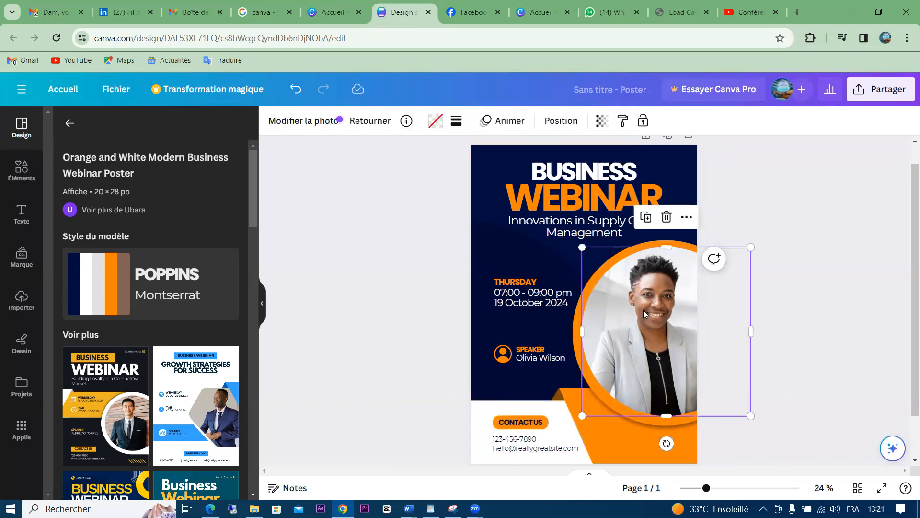
pyautogui.click(676, 170)
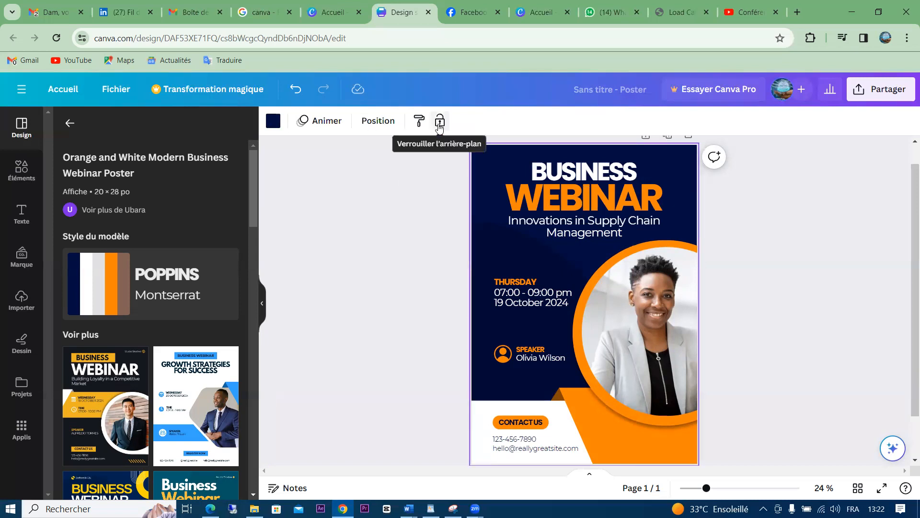
pyautogui.scroll(1, 906, 154)
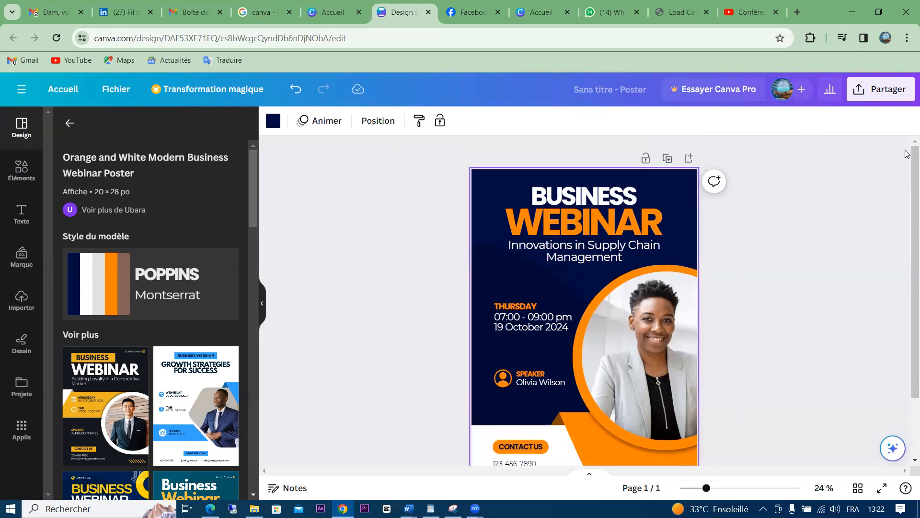
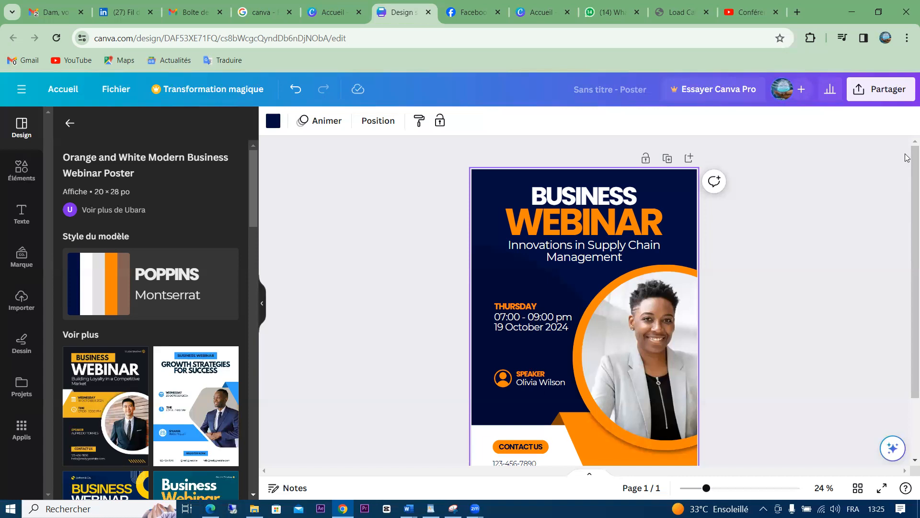
# Nudge the BUSINESS heading slightly to the right at the top of the poster
pyautogui.moveTo(907, 158)
pyautogui.mouseDown()
pyautogui.moveTo(906, 181)
pyautogui.moveTo(906, 169)
pyautogui.mouseUp()
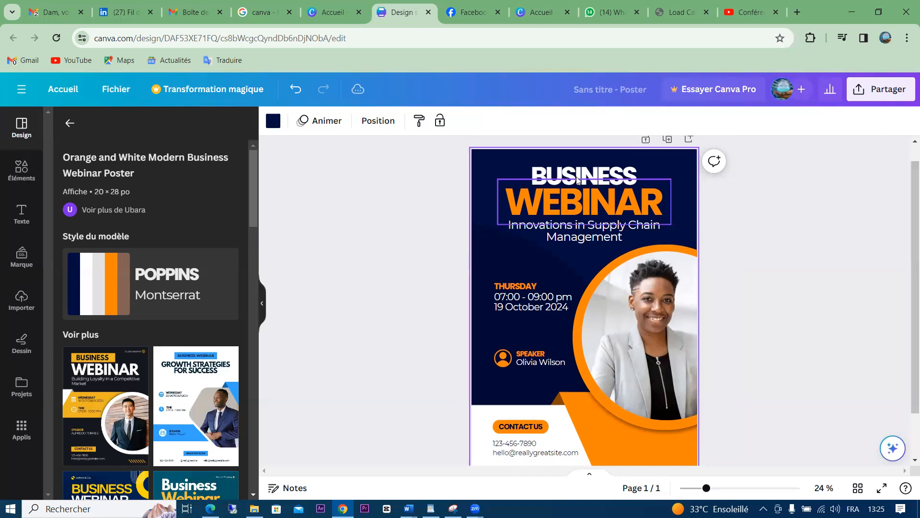
pyautogui.click(566, 174)
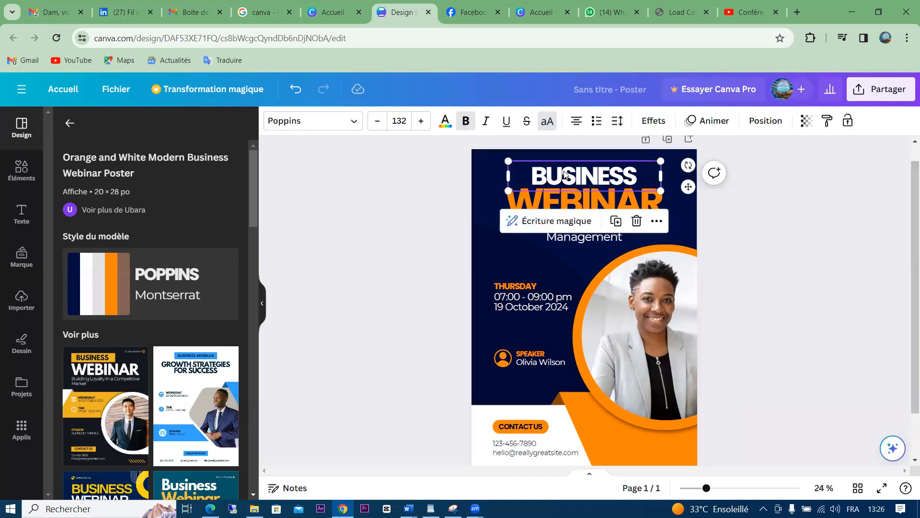
pyautogui.moveTo(566, 174)
pyautogui.mouseDown()
pyautogui.moveTo(532, 186)
pyautogui.moveTo(537, 288)
pyautogui.moveTo(574, 356)
pyautogui.moveTo(474, 204)
pyautogui.moveTo(551, 153)
pyautogui.moveTo(382, 204)
pyautogui.moveTo(312, 143)
pyautogui.moveTo(506, 143)
pyautogui.moveTo(595, 187)
pyautogui.moveTo(636, 222)
pyautogui.moveTo(596, 262)
pyautogui.moveTo(529, 221)
pyautogui.moveTo(527, 185)
pyautogui.moveTo(570, 160)
pyautogui.moveTo(572, 168)
pyautogui.mouseUp()
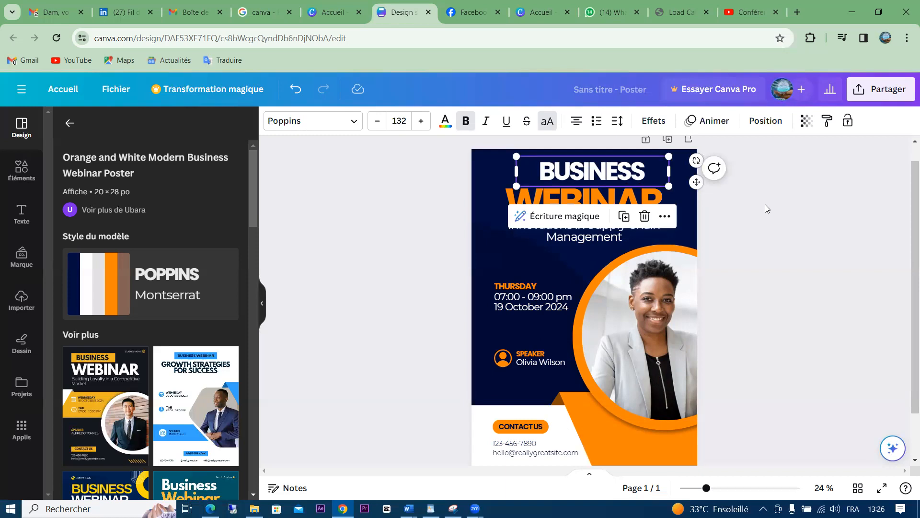
pyautogui.click(753, 237)
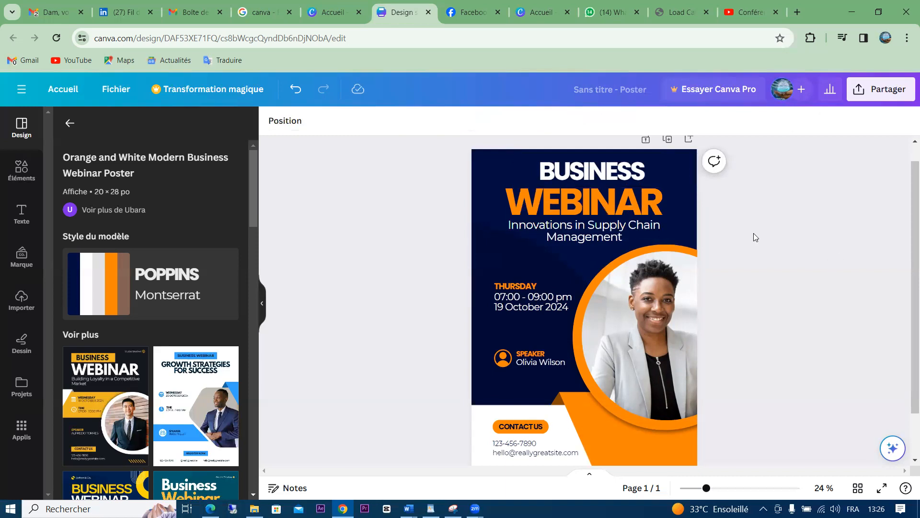
pyautogui.click(475, 156)
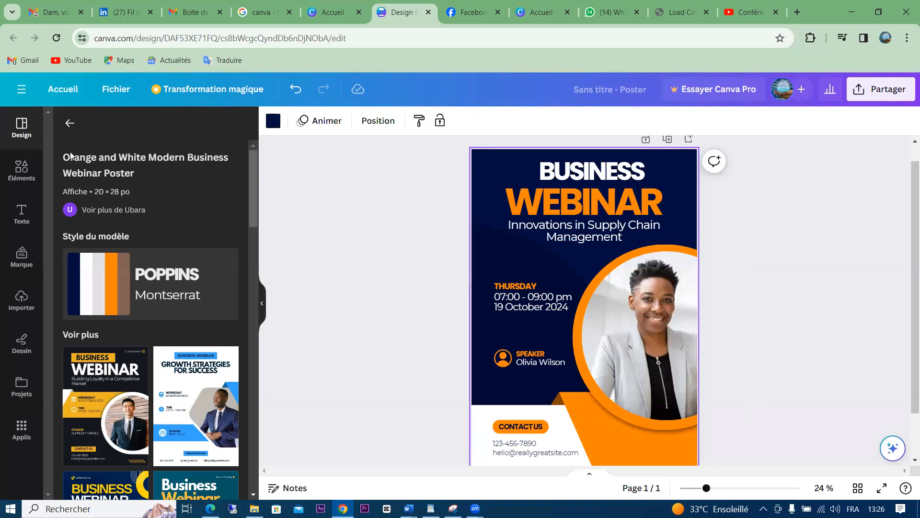
# List the uploaded images and scroll down to the Damtraining and Zoom logos
pyautogui.click(22, 300)
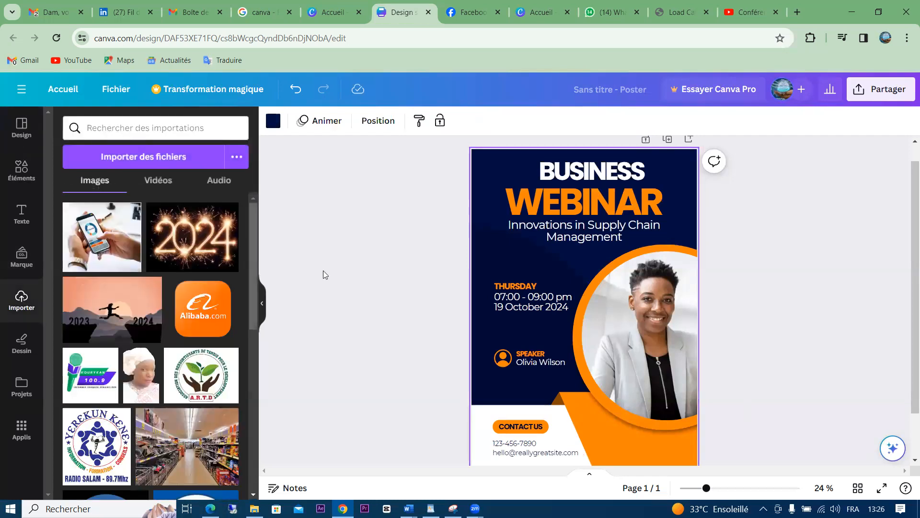
pyautogui.moveTo(252, 238); pyautogui.dragTo(254, 423)
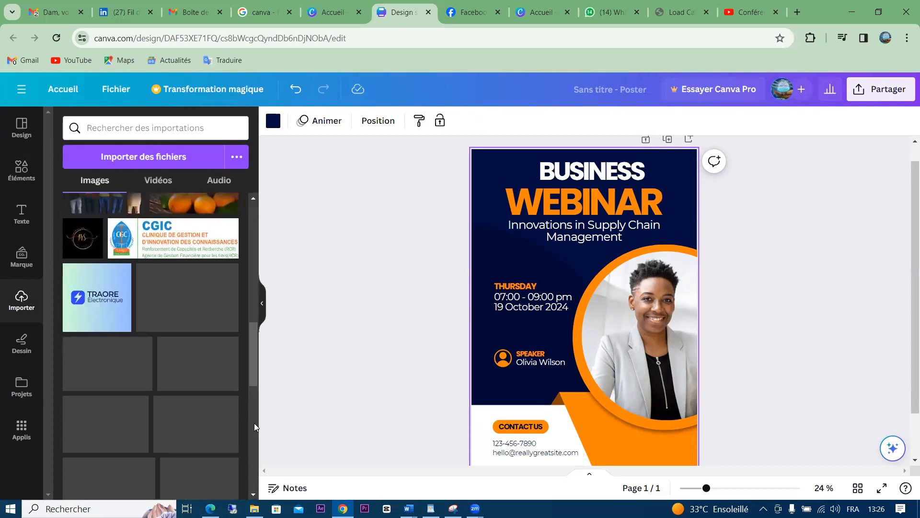
pyautogui.moveTo(254, 391); pyautogui.dragTo(242, 492)
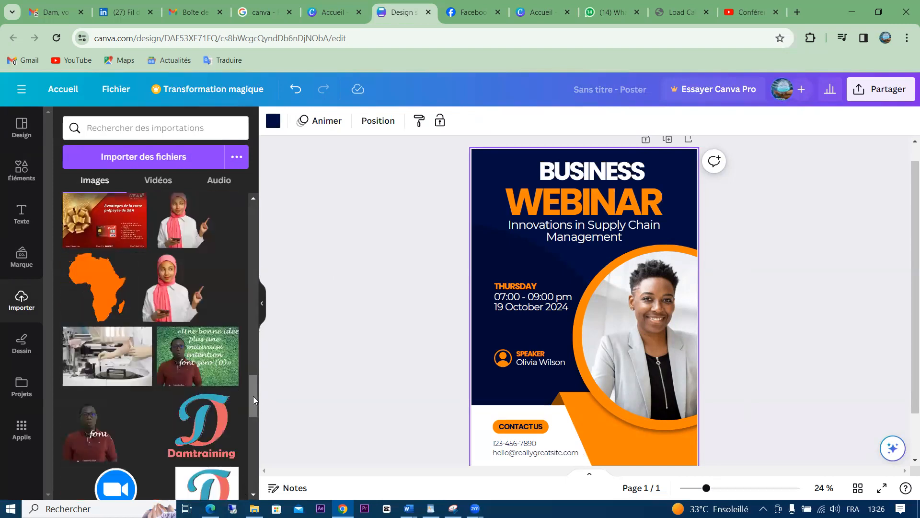
pyautogui.moveTo(253, 394); pyautogui.dragTo(247, 419)
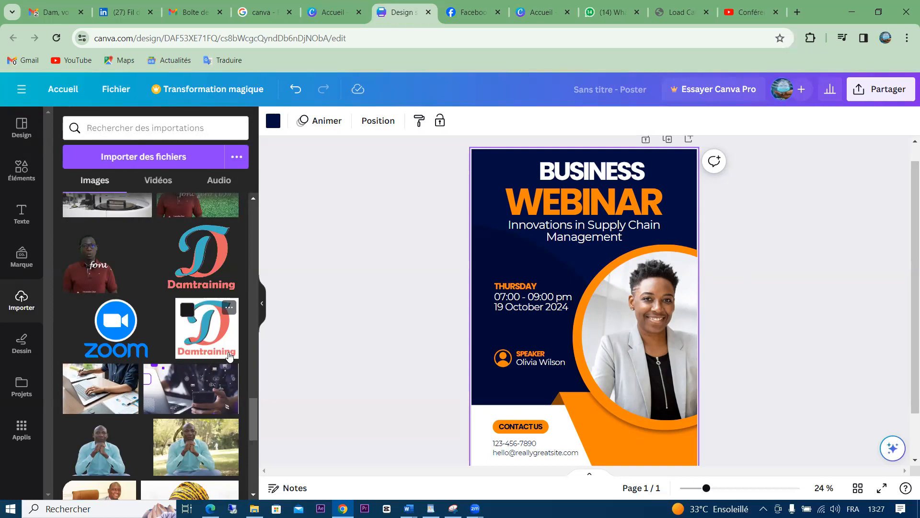
pyautogui.click(411, 173)
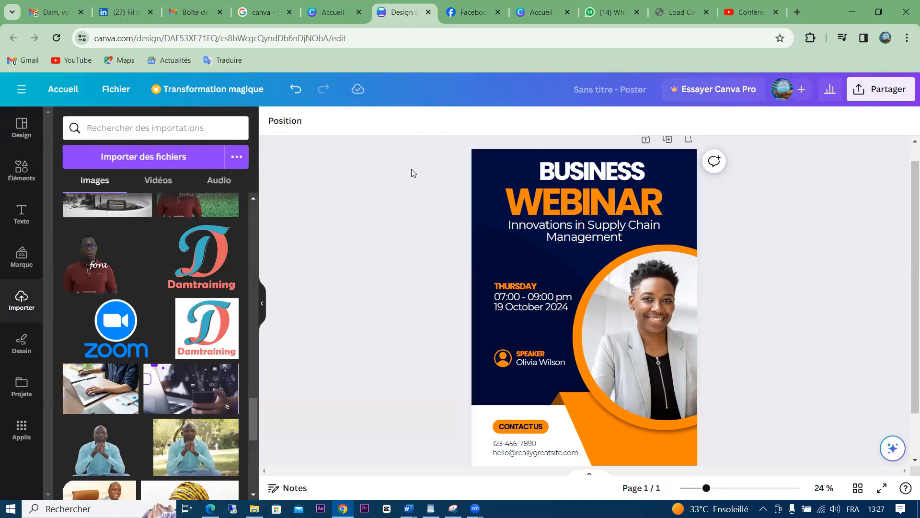
pyautogui.click(494, 162)
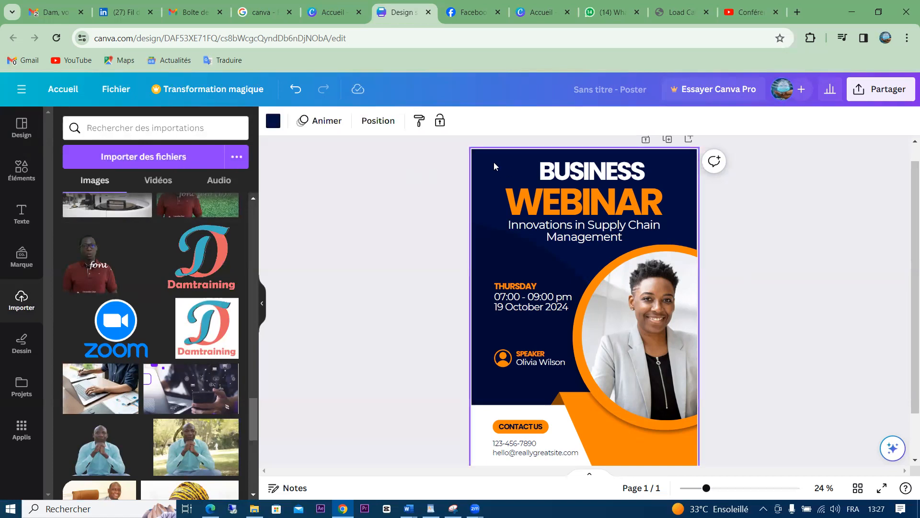
# Make the page background teal and recolour the navy curved shape a darker orange, #D1710D
pyautogui.click(274, 121)
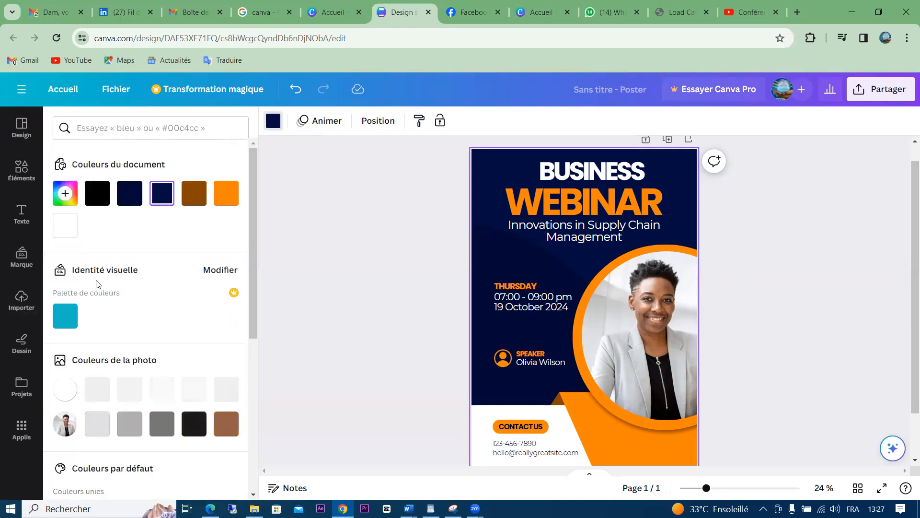
pyautogui.click(65, 321)
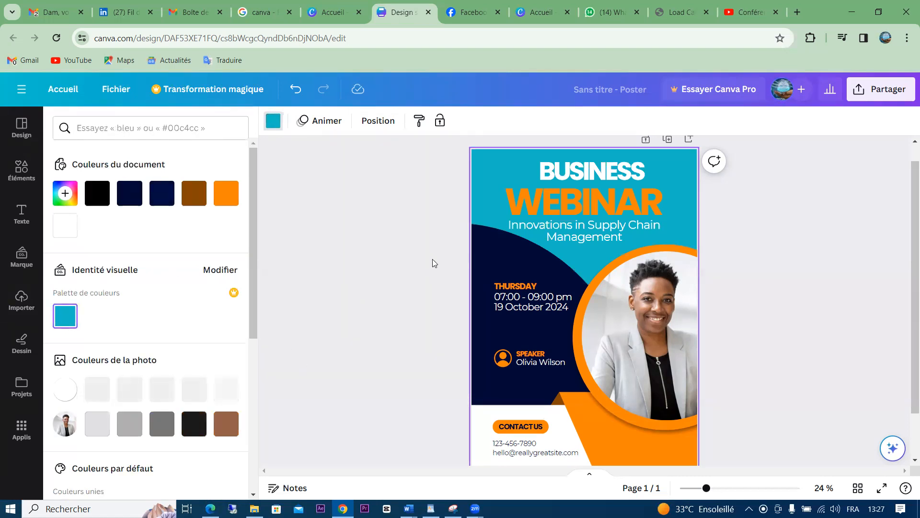
pyautogui.click(491, 253)
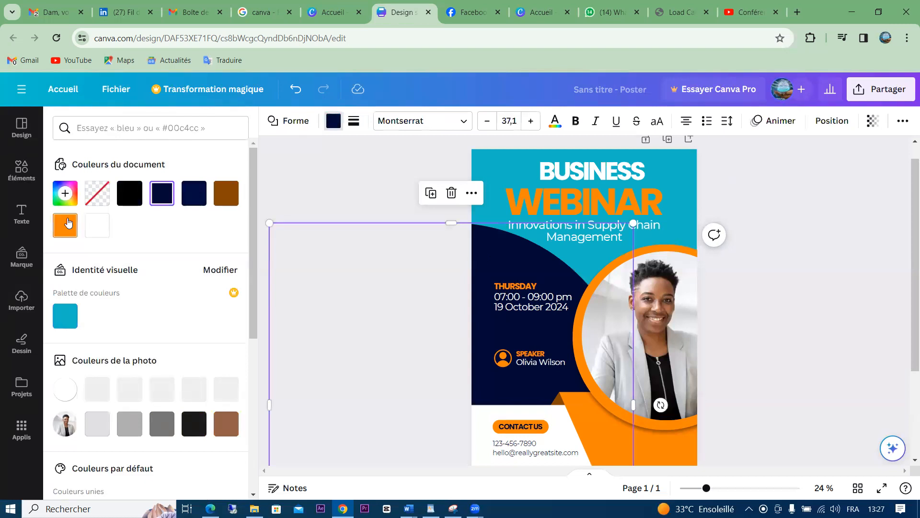
pyautogui.click(67, 222)
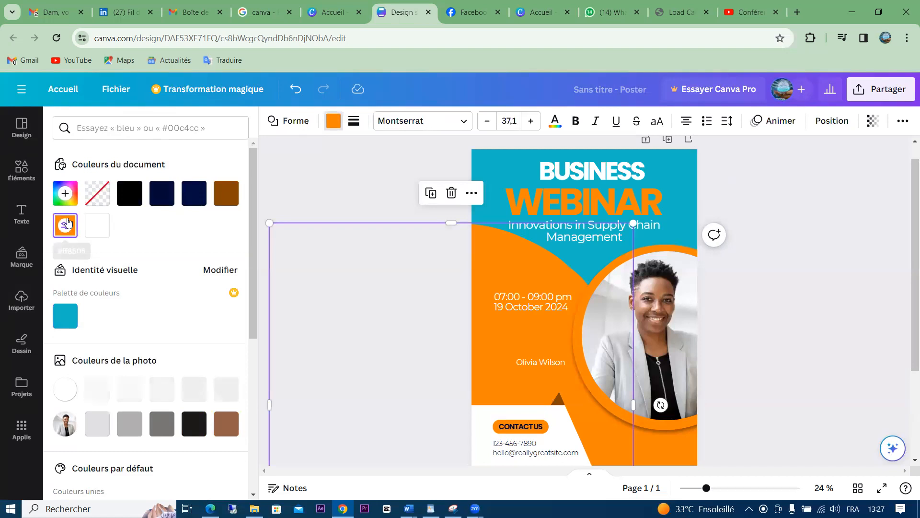
pyautogui.click(68, 222)
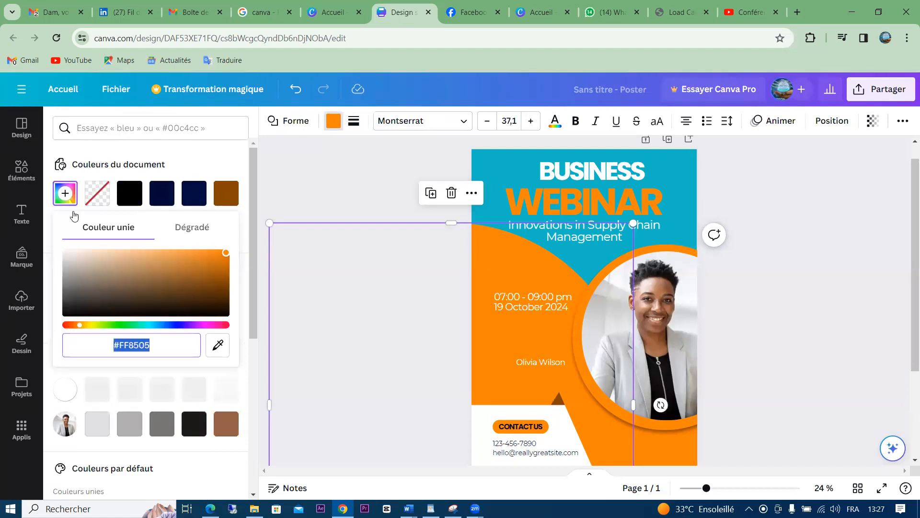
pyautogui.click(219, 262)
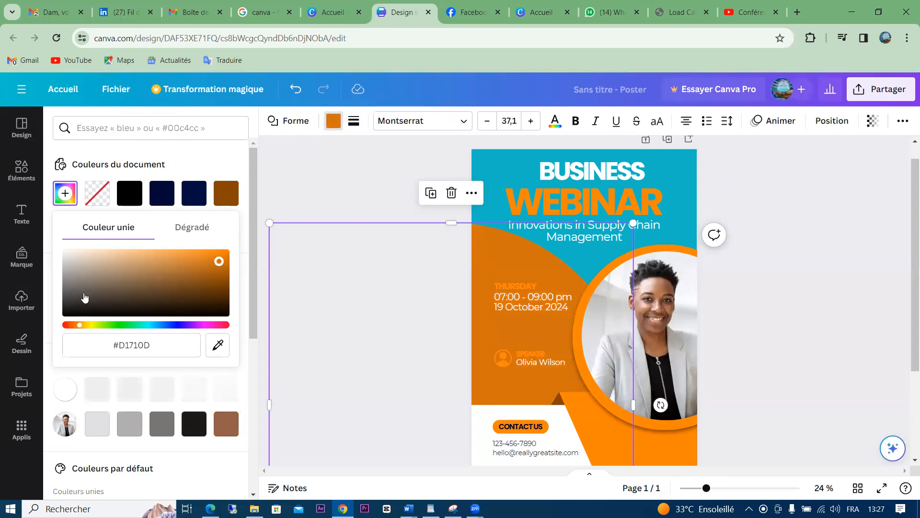
pyautogui.click(65, 191)
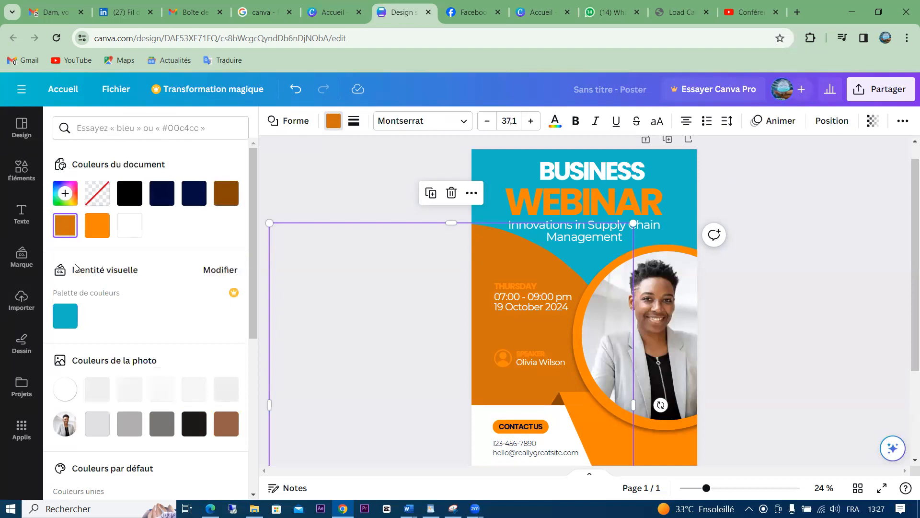
# Mix a deep teal for the curved shape in the custom colour picker
pyautogui.click(65, 195)
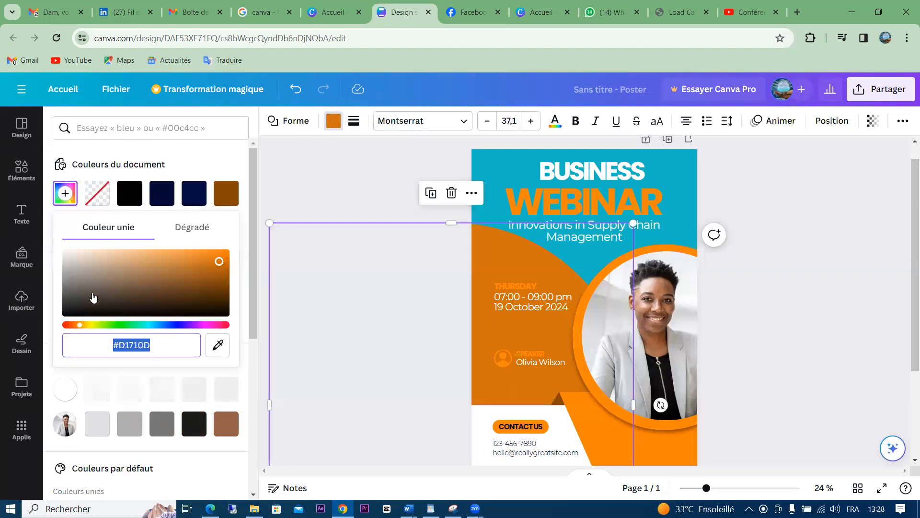
pyautogui.click(176, 326)
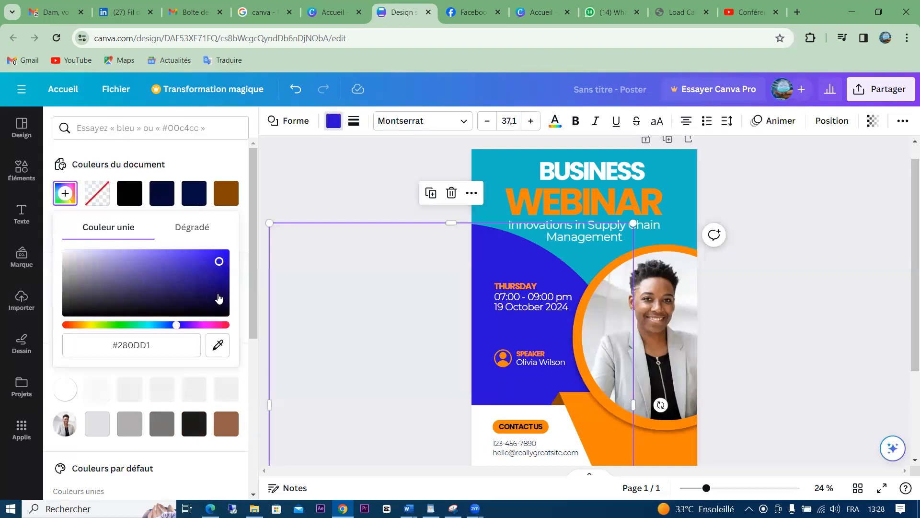
pyautogui.click(140, 326)
pyautogui.click(166, 282)
pyautogui.click(185, 267)
pyautogui.click(186, 288)
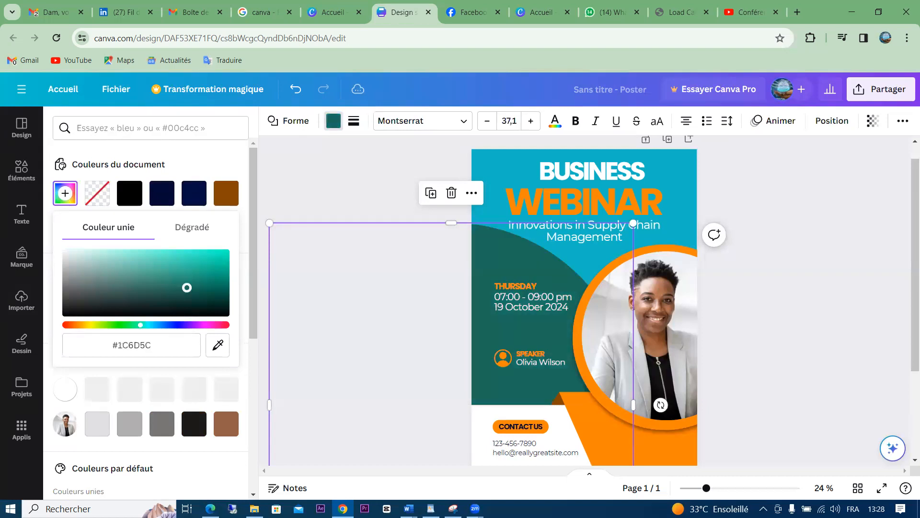
pyautogui.click(201, 294)
pyautogui.click(218, 286)
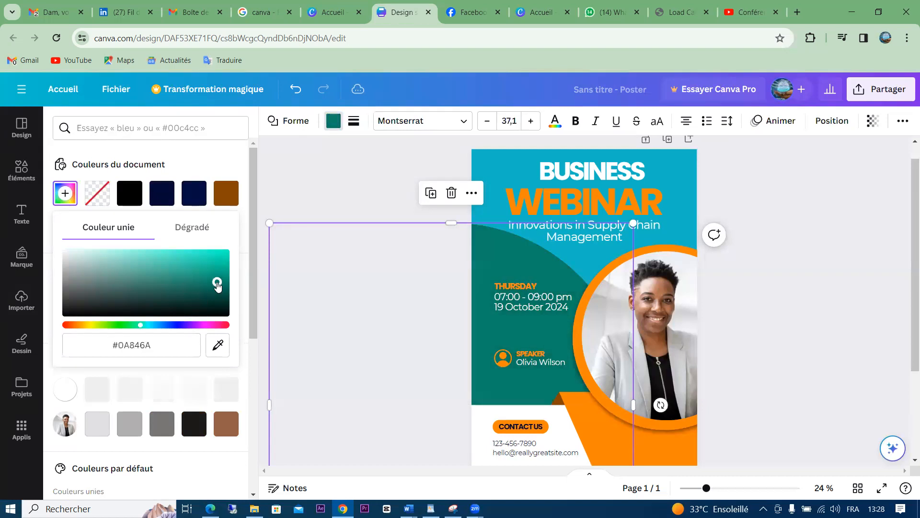
pyautogui.click(219, 255)
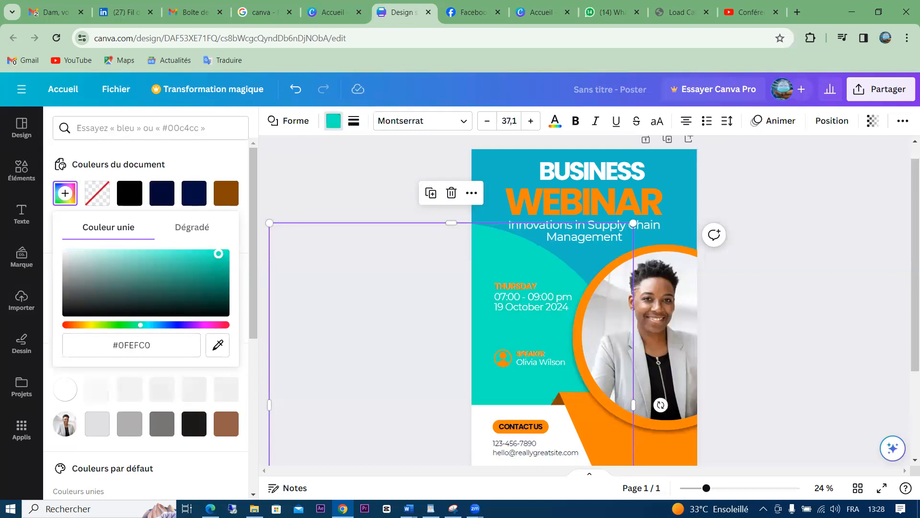
pyautogui.click(211, 268)
pyautogui.click(224, 262)
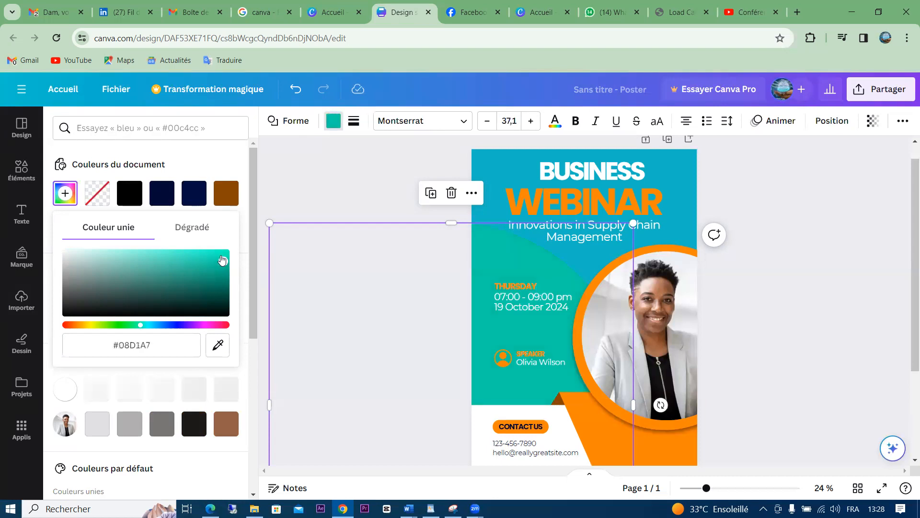
pyautogui.click(220, 255)
pyautogui.click(177, 256)
pyautogui.click(170, 271)
pyautogui.click(159, 256)
pyautogui.moveTo(146, 268); pyautogui.dragTo(222, 277)
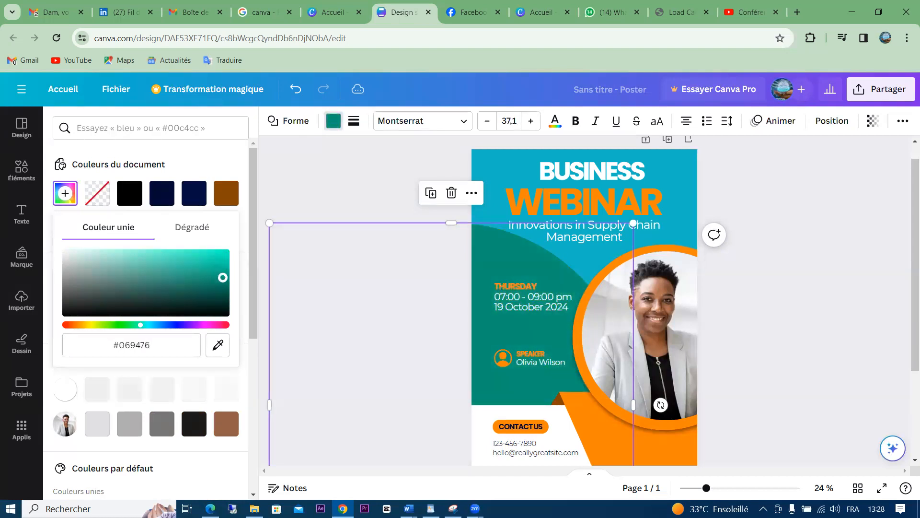
# Select the shape's hex code #069476 to carry it over to Word
pyautogui.click(147, 344)
pyautogui.click(108, 343)
pyautogui.click(154, 349)
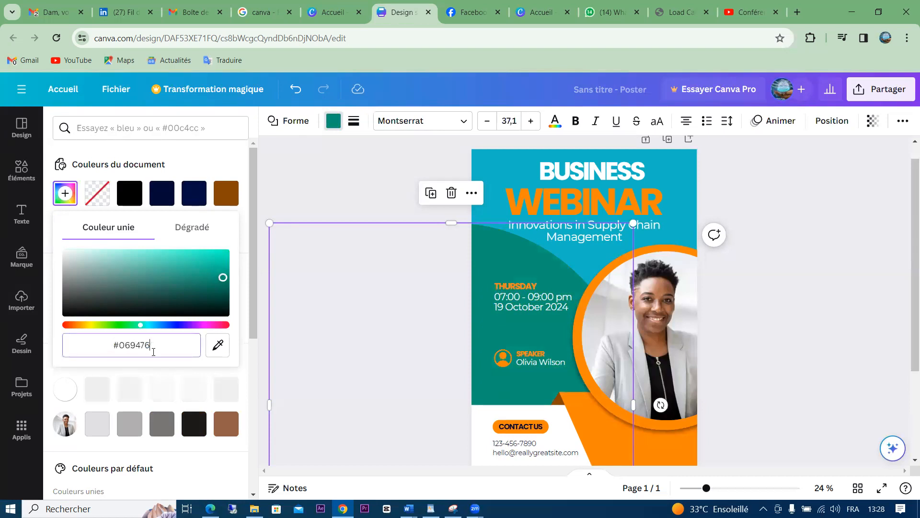
pyautogui.moveTo(149, 345); pyautogui.dragTo(100, 344)
pyautogui.hotkey('ctrl', 'c')
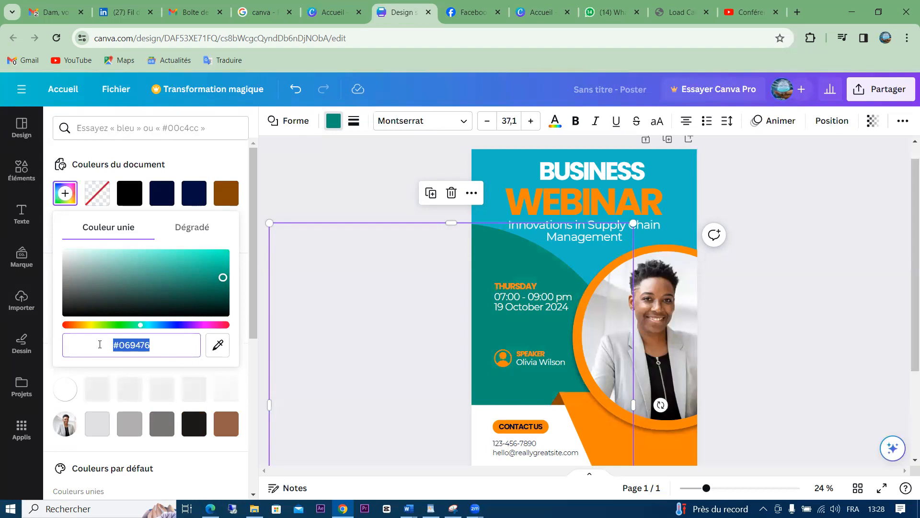
pyautogui.click(408, 508)
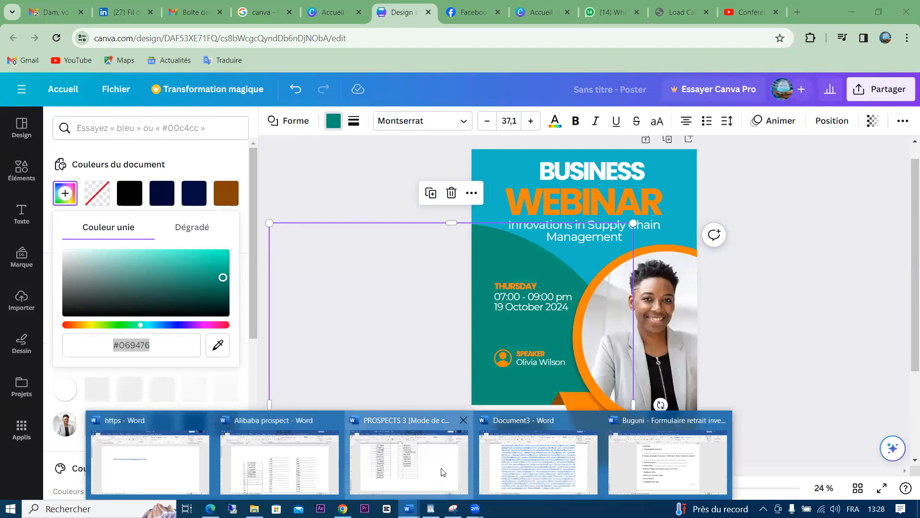
# Paste #069476 on a new line under the link in the PROSPECTS 3 document, then return to Canva
pyautogui.click(441, 472)
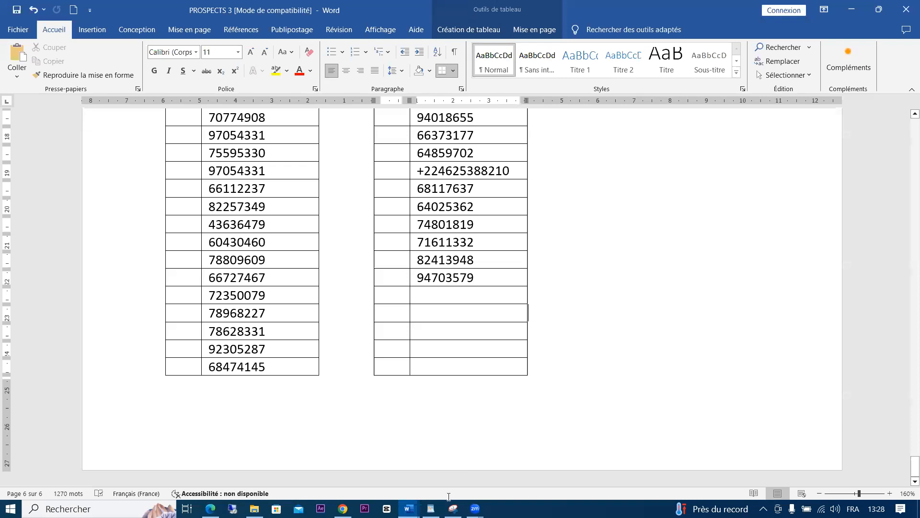
pyautogui.moveTo(453, 508)
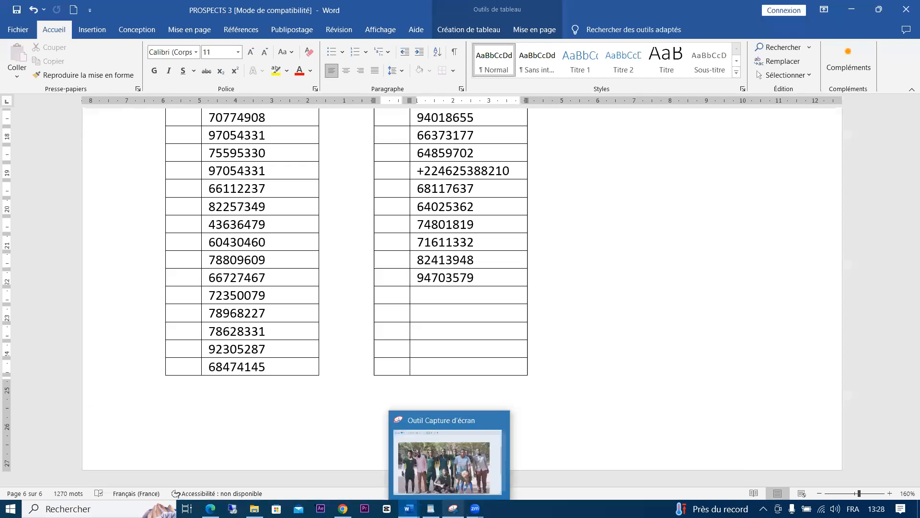
pyautogui.moveTo(408, 508)
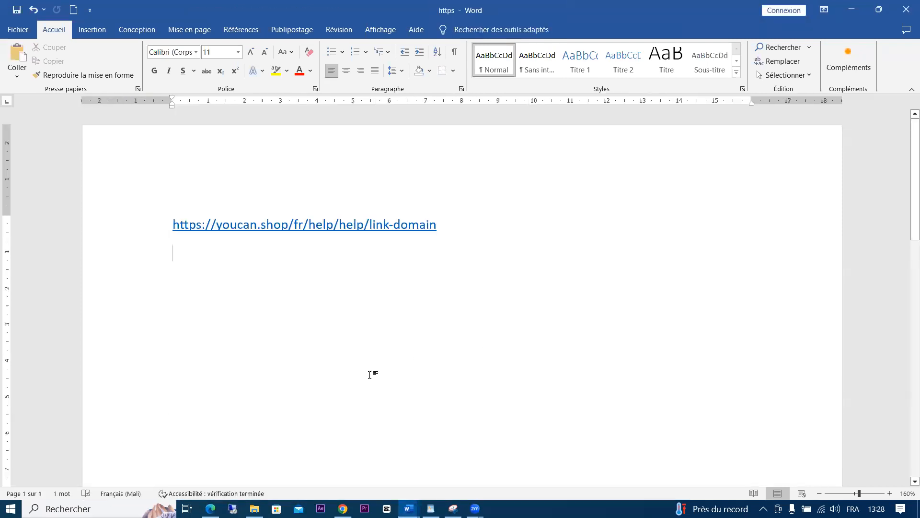
pyautogui.press('Return')
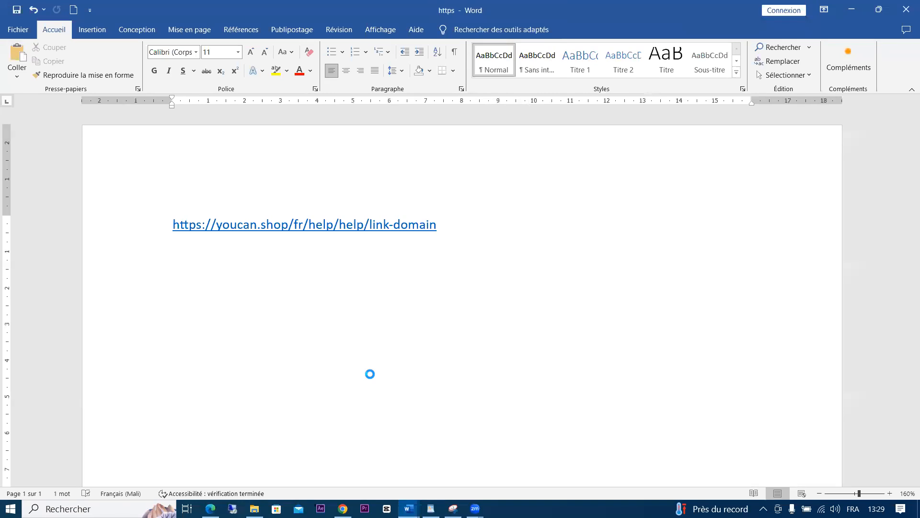
pyautogui.hotkey('ctrl', 'v')
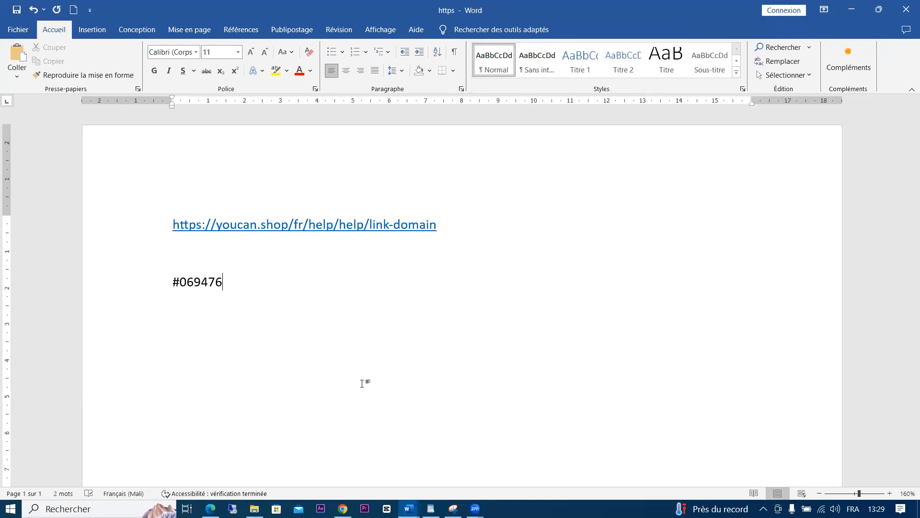
pyautogui.moveTo(342, 508)
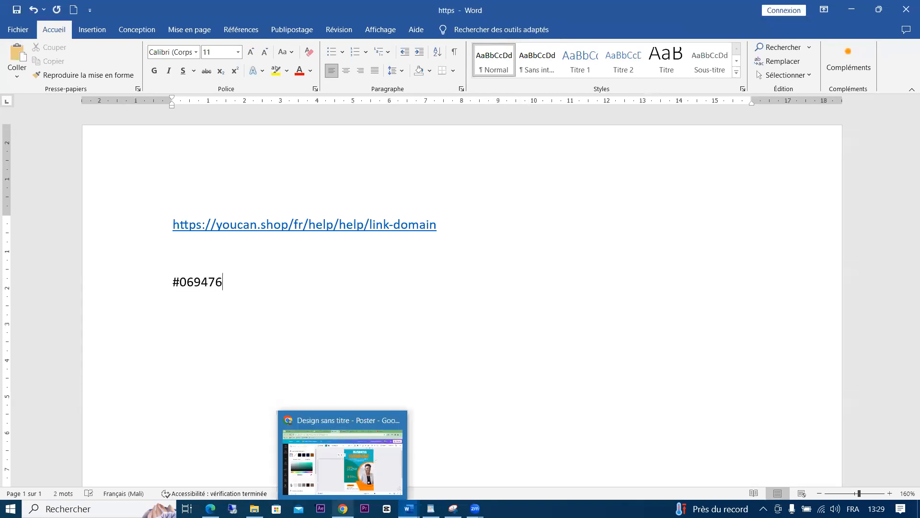
pyautogui.click(331, 477)
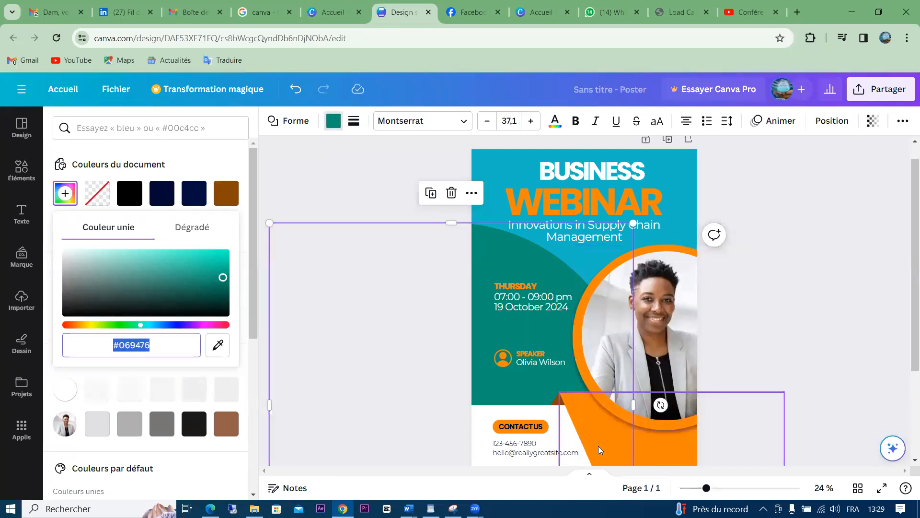
# Recolour the bottom shape teal by pasting #069476
pyautogui.click(611, 436)
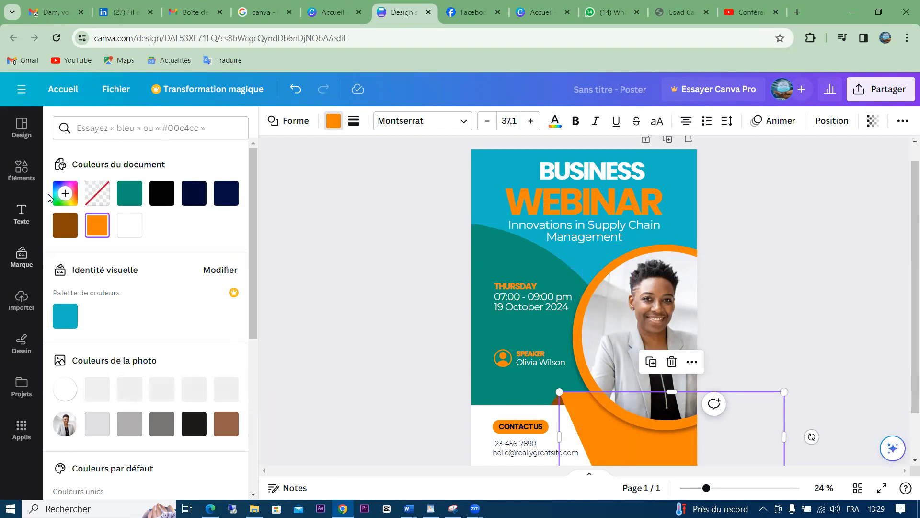
pyautogui.click(65, 197)
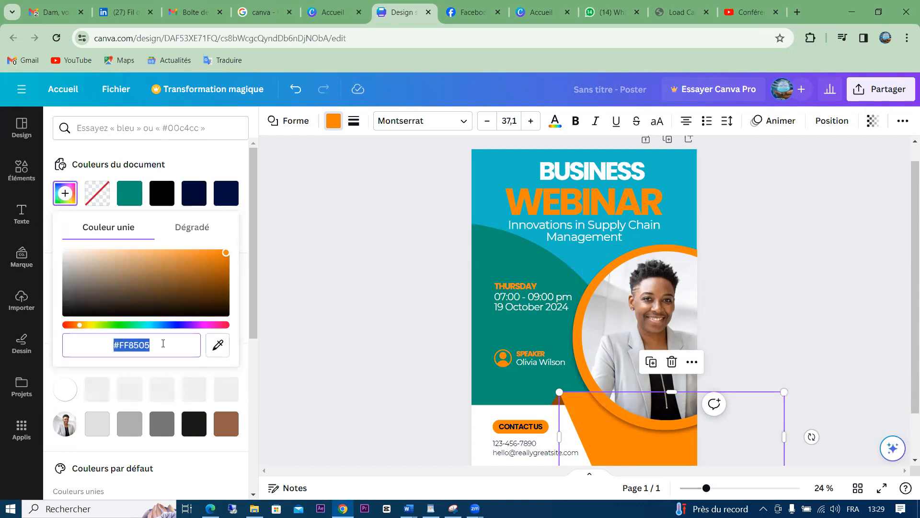
pyautogui.hotkey('ctrl', 'v')
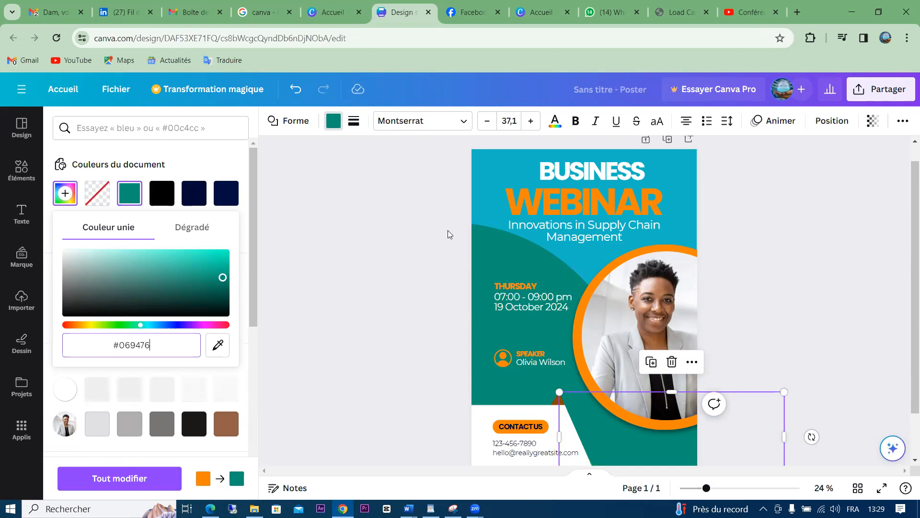
# Turn the large curved background shape orange-red, #D63C13
pyautogui.click(497, 256)
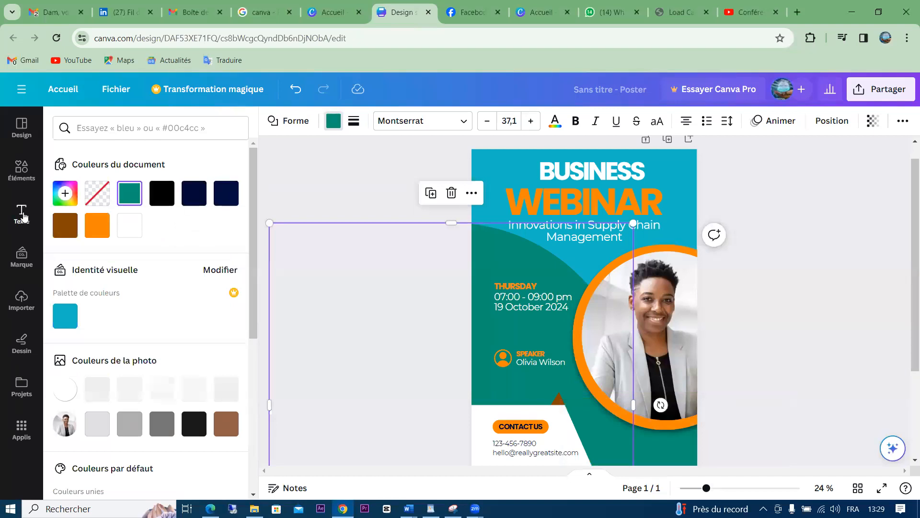
pyautogui.click(64, 192)
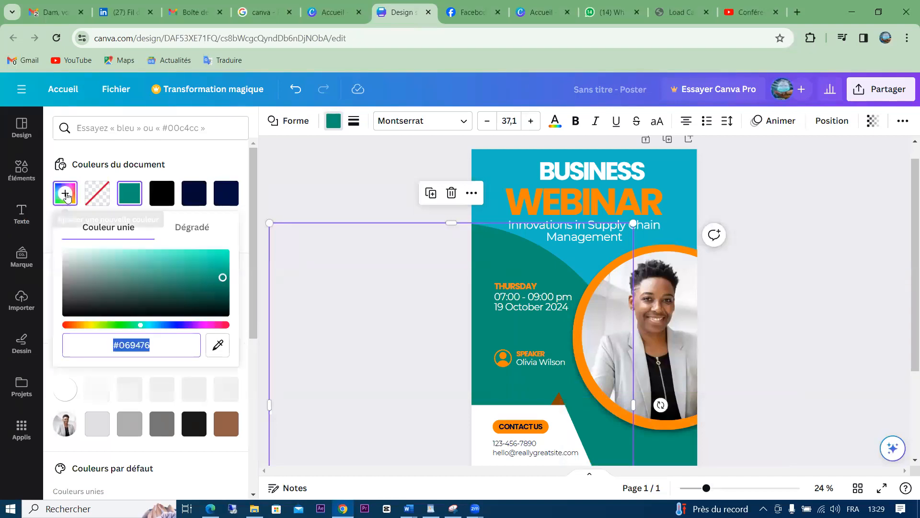
pyautogui.click(71, 325)
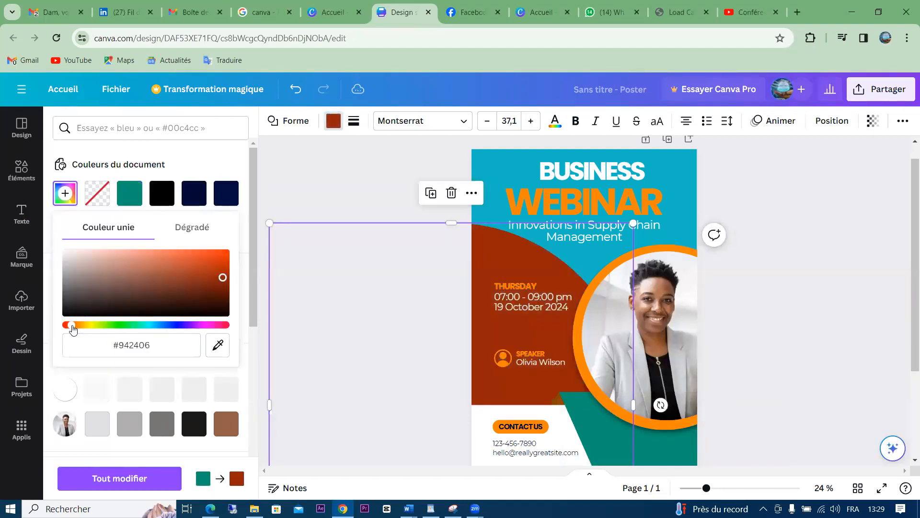
pyautogui.click(218, 256)
pyautogui.moveTo(218, 256)
pyautogui.mouseDown()
pyautogui.moveTo(202, 263)
pyautogui.moveTo(228, 268)
pyautogui.mouseUp()
pyautogui.click(218, 262)
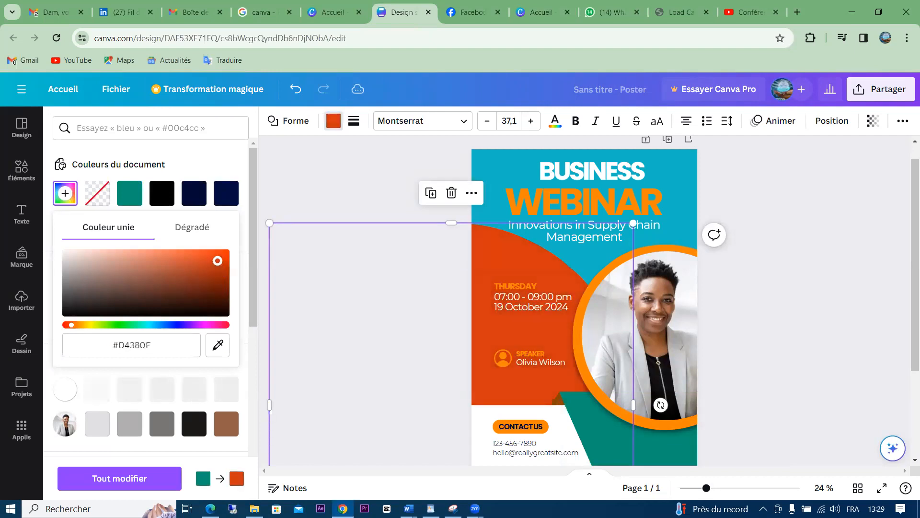
pyautogui.click(219, 253)
pyautogui.moveTo(219, 252); pyautogui.dragTo(214, 259)
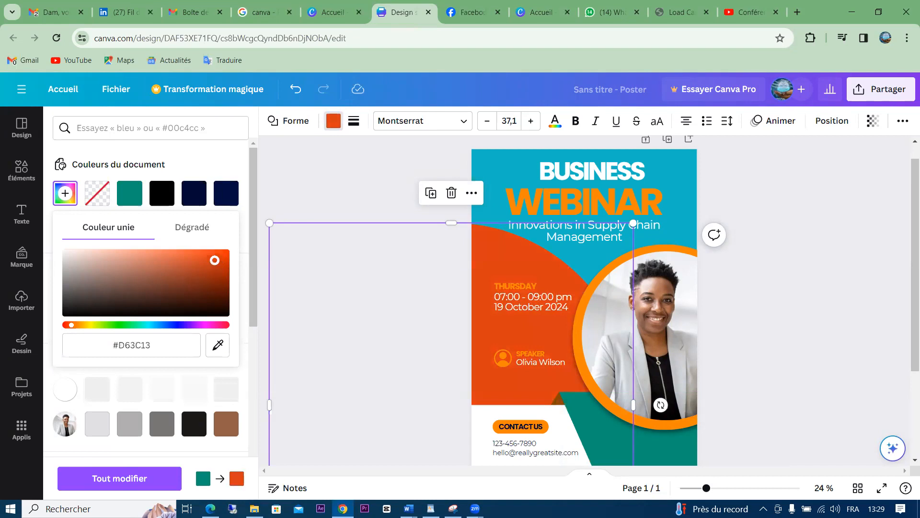
pyautogui.click(590, 298)
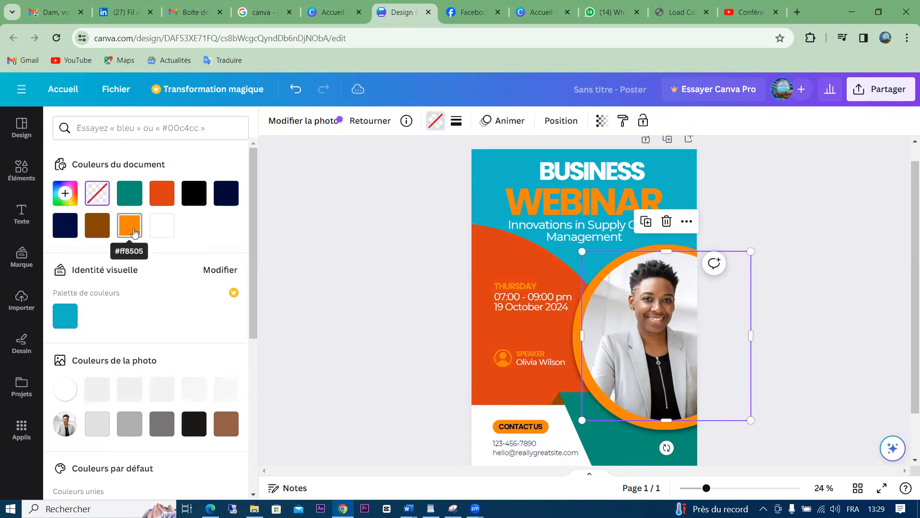
# Fill the photo frame orange, then set it to 'Aucune couleur' to show the placeholder
pyautogui.click(134, 233)
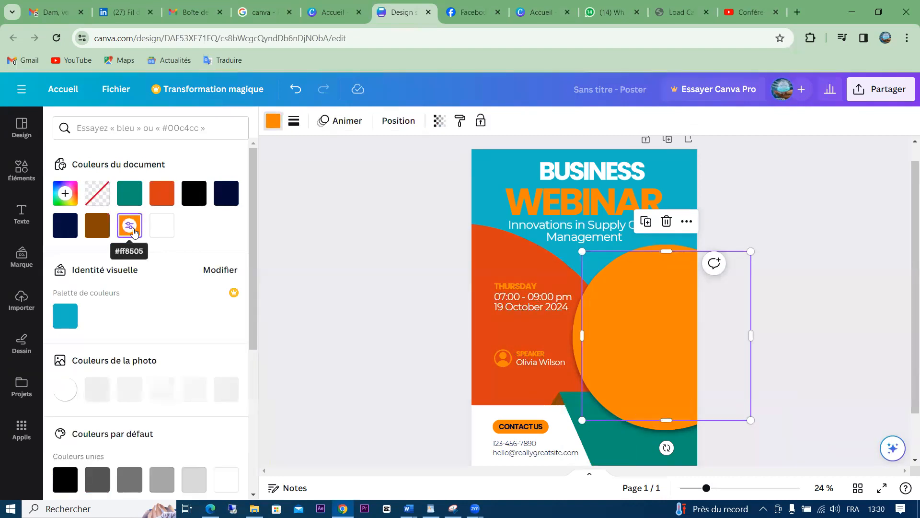
pyautogui.click(97, 198)
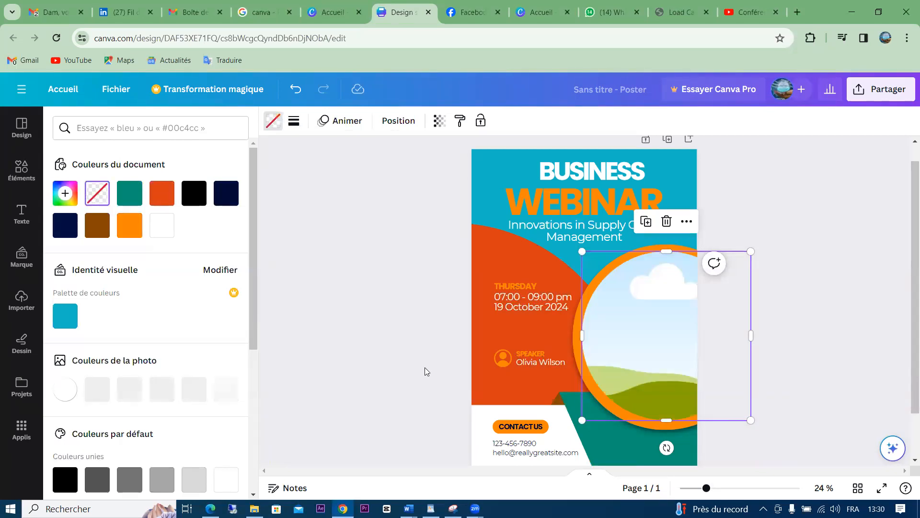
pyautogui.click(425, 334)
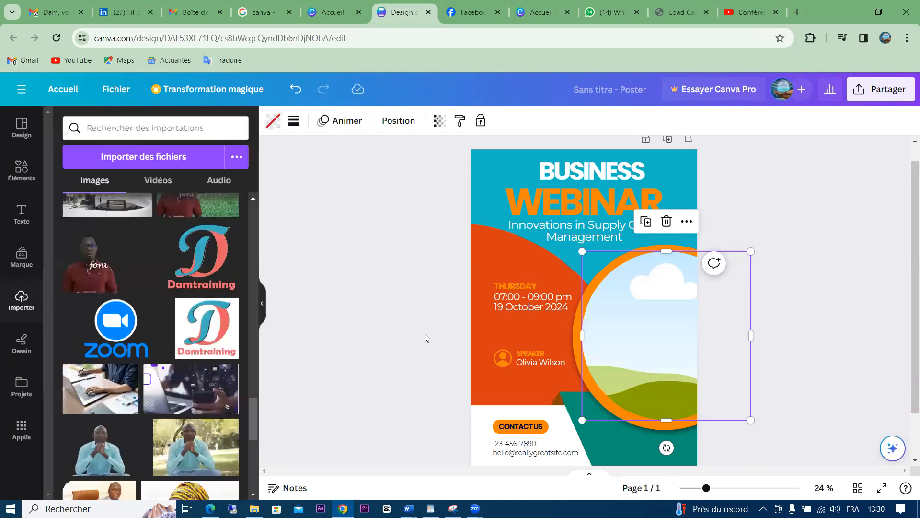
pyautogui.click(850, 273)
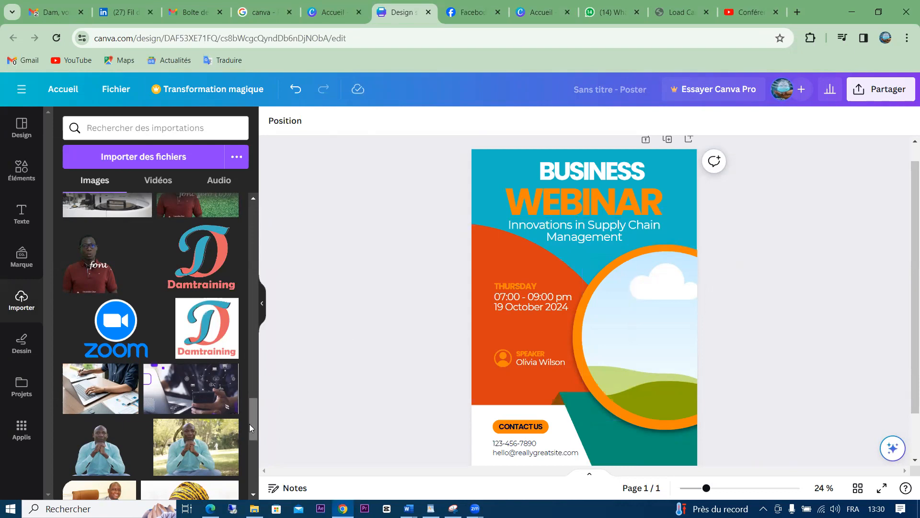
# Start uploading a file from the computer, then cancel it
pyautogui.moveTo(250, 424)
pyautogui.mouseDown()
pyautogui.moveTo(256, 458)
pyautogui.moveTo(261, 429)
pyautogui.mouseUp()
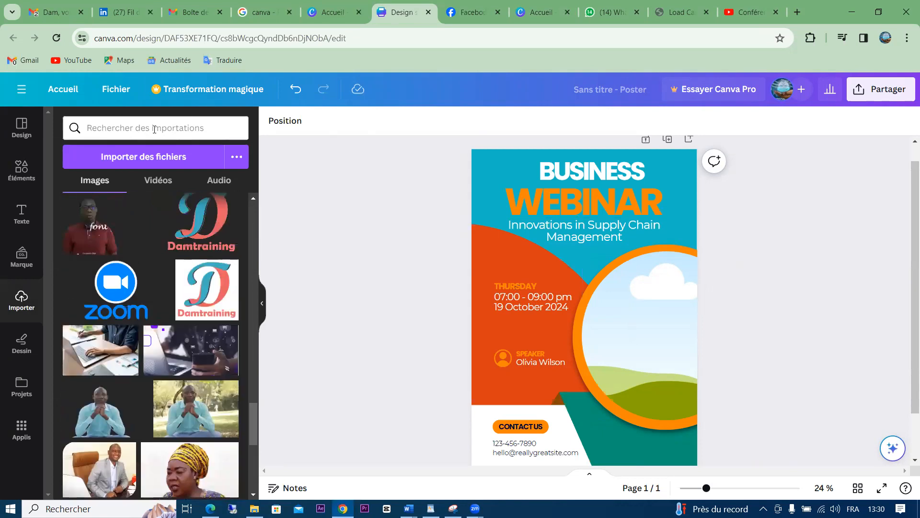
pyautogui.click(133, 160)
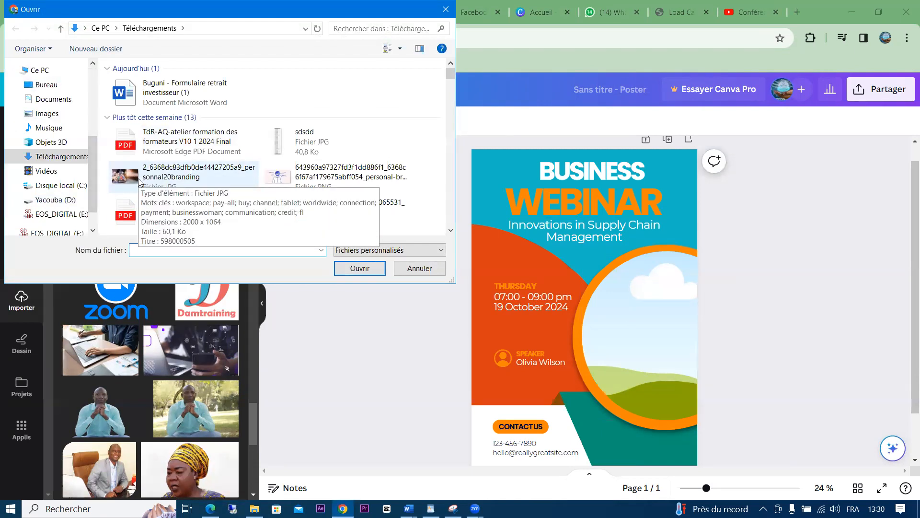
pyautogui.click(421, 268)
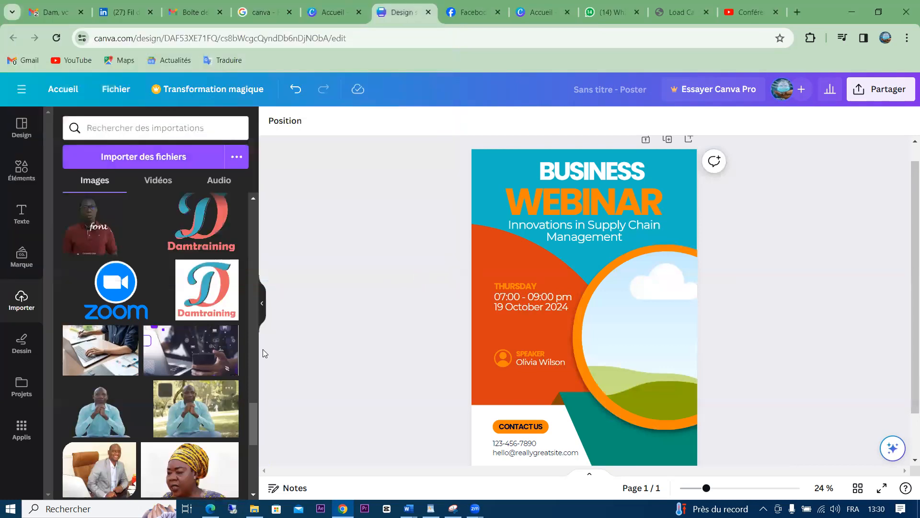
# Add the seated man's uploaded photo, enlarge it and drop it into the circular frame
pyautogui.click(99, 419)
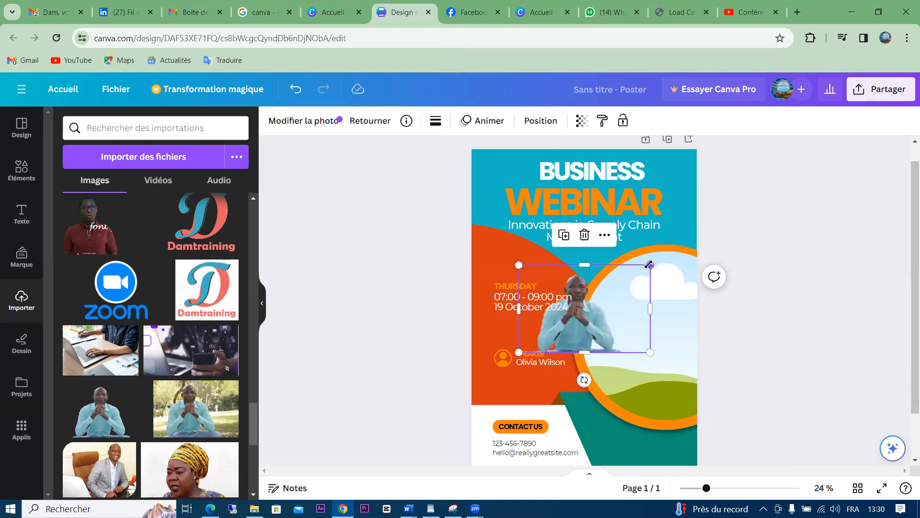
pyautogui.moveTo(650, 264); pyautogui.dragTo(707, 226)
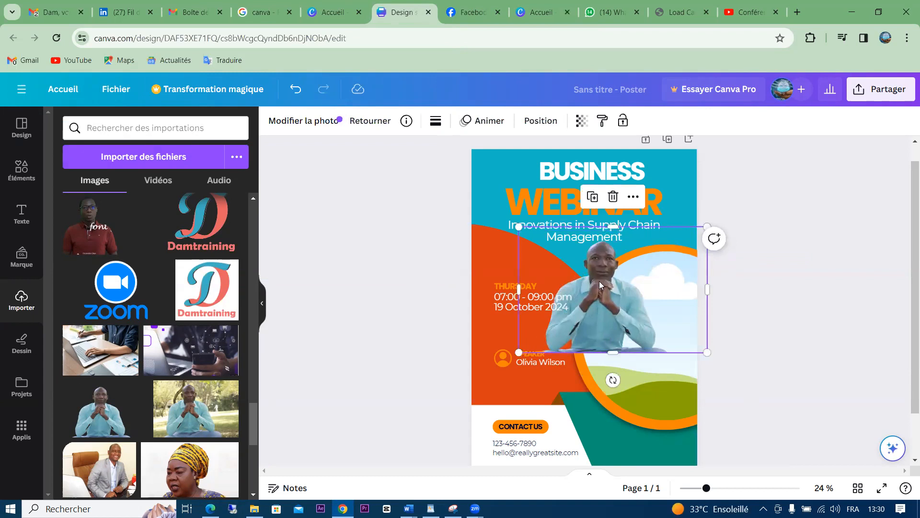
pyautogui.moveTo(600, 283); pyautogui.dragTo(518, 280)
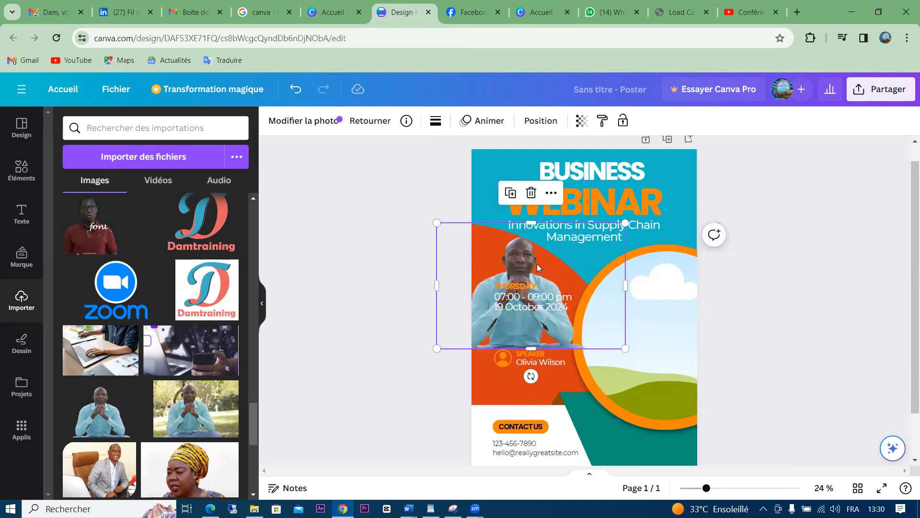
pyautogui.moveTo(537, 268); pyautogui.dragTo(669, 310)
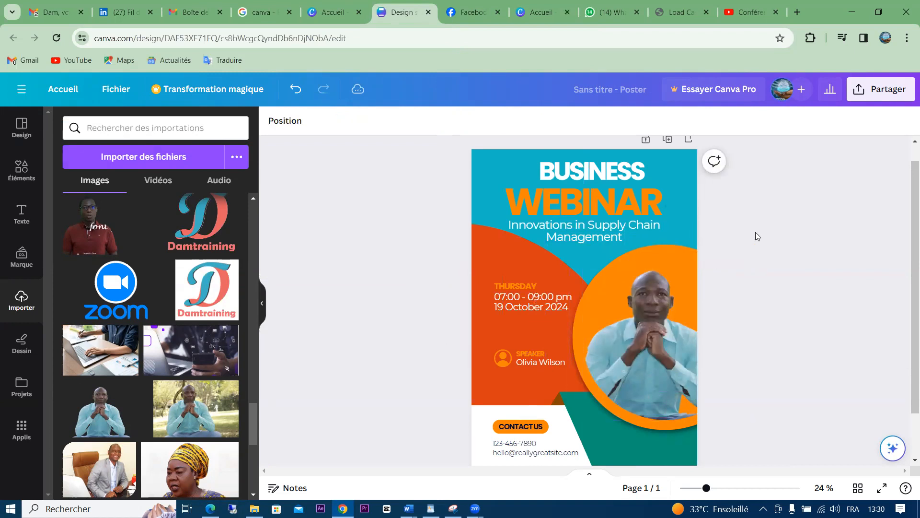
pyautogui.click(633, 271)
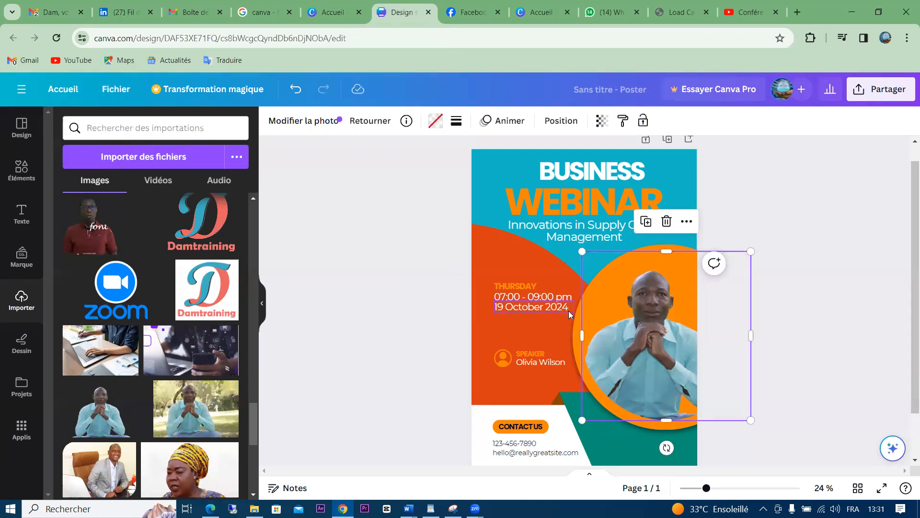
pyautogui.click(573, 333)
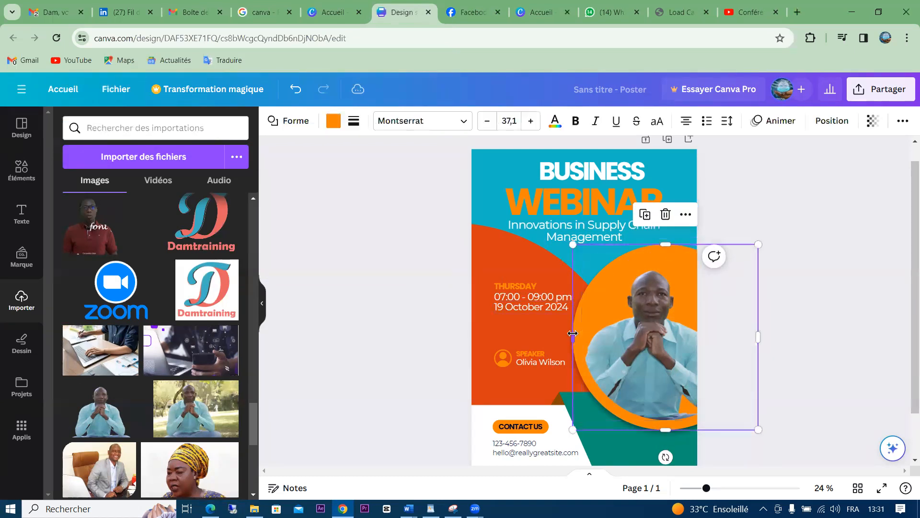
pyautogui.click(334, 120)
pyautogui.click(164, 223)
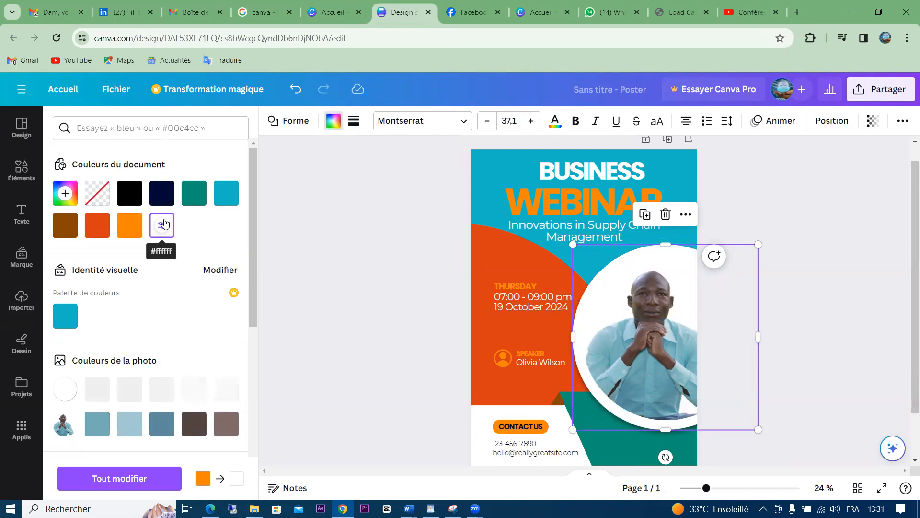
pyautogui.click(225, 195)
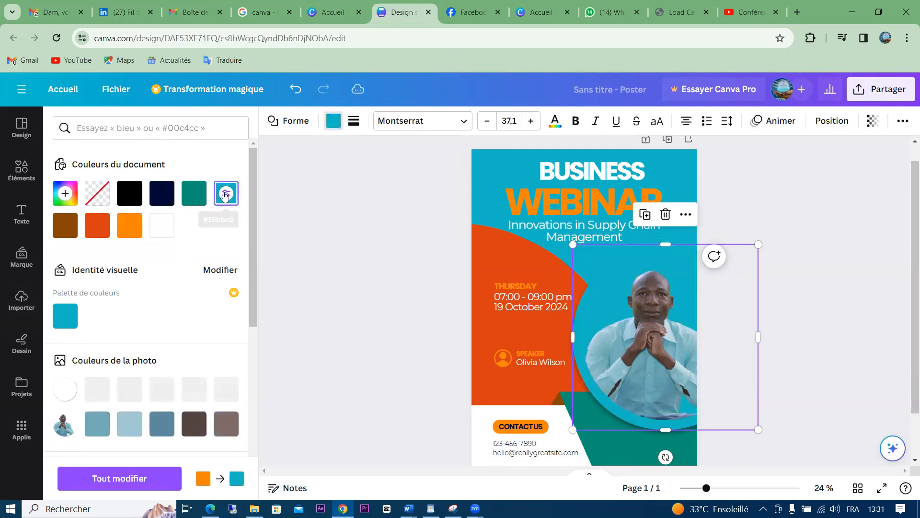
pyautogui.click(125, 230)
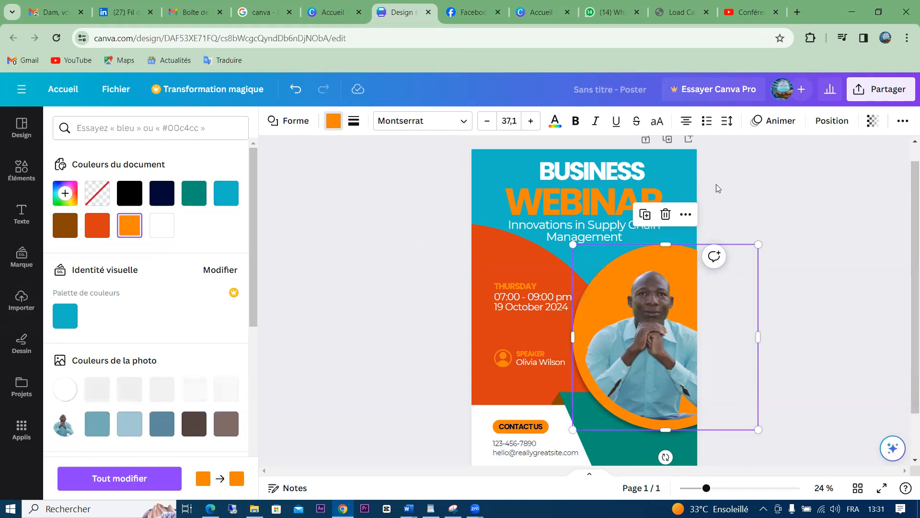
pyautogui.click(765, 203)
pyautogui.click(765, 204)
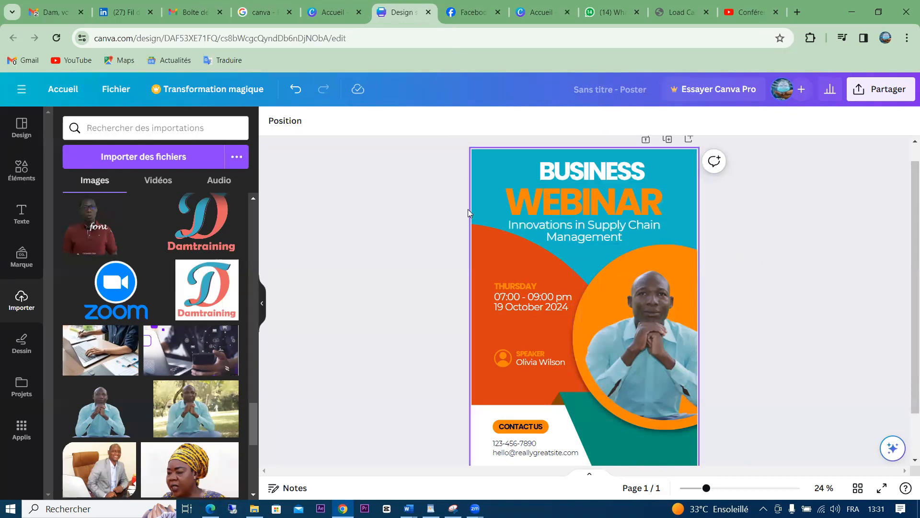
# Replace the BUSINESS heading text with DAMTRAINING in capitals
pyautogui.click(595, 168)
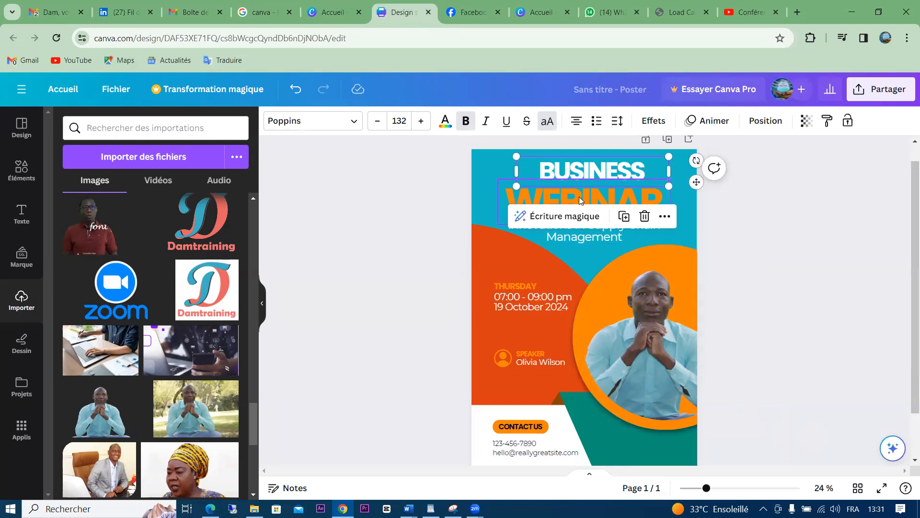
pyautogui.click(439, 178)
pyautogui.click(591, 169)
pyautogui.doubleClick(590, 166)
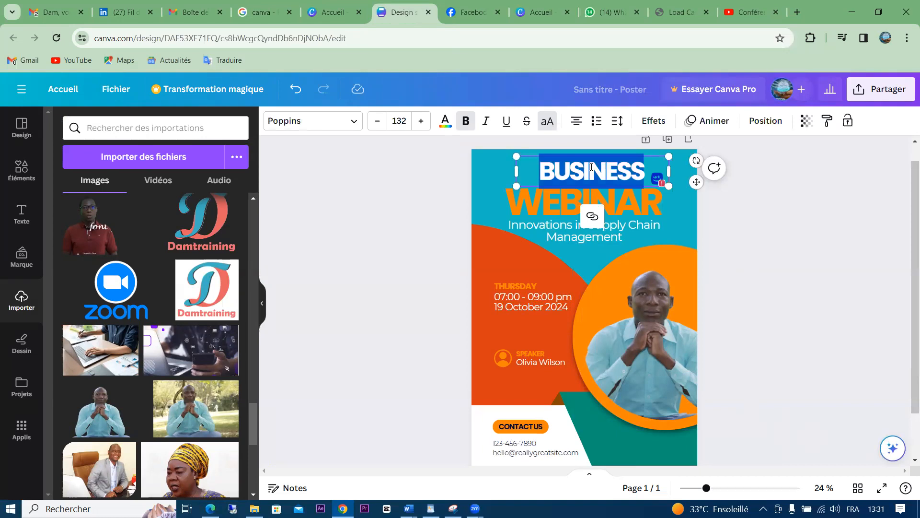
pyautogui.press('capslock')
pyautogui.write('DA')
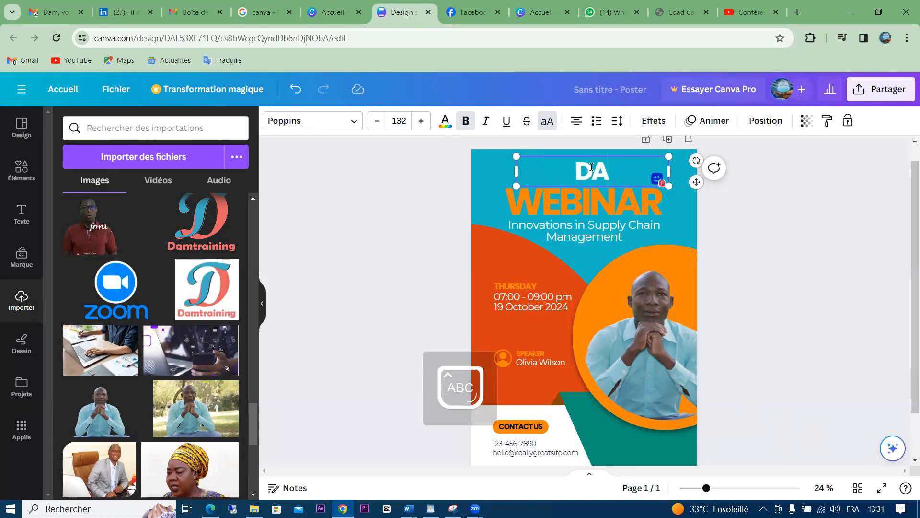
pyautogui.write('MTRA')
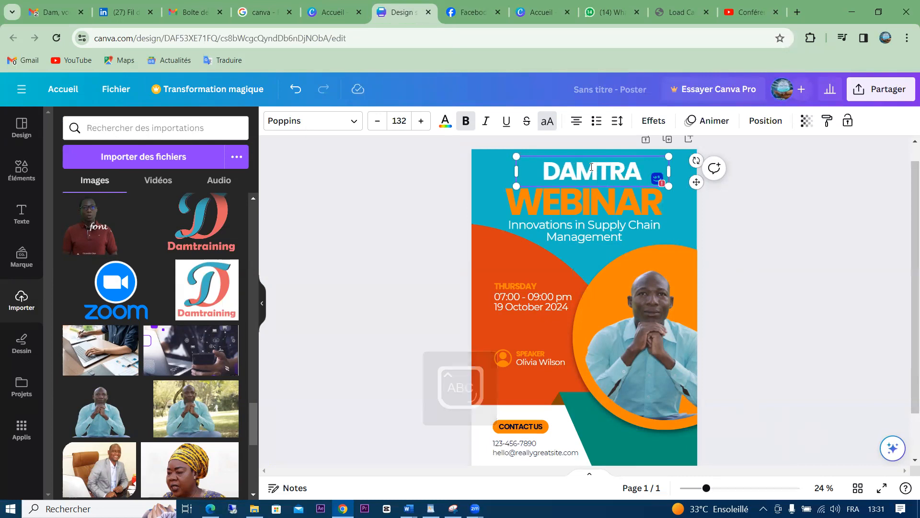
pyautogui.write('INIUNG')
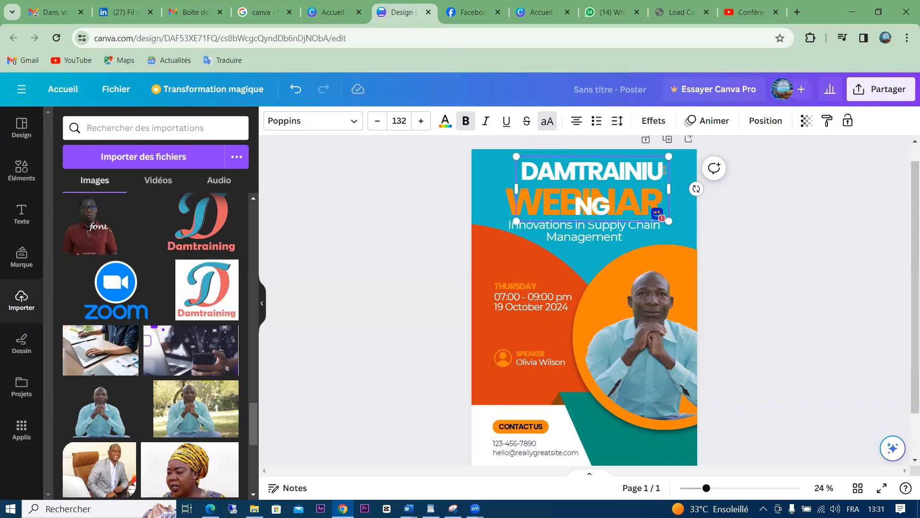
pyautogui.press('BackSpace')
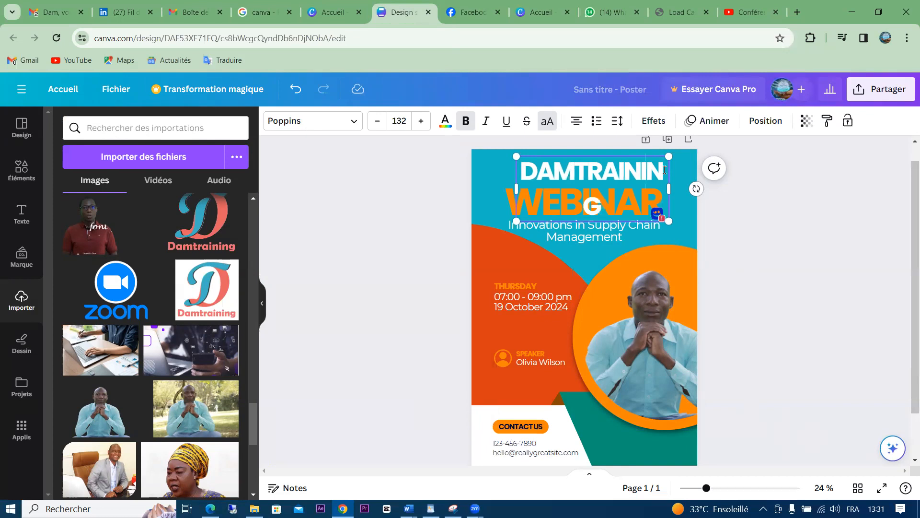
# Shrink the DAMTRAINING heading to font size 117 so it fits on one line
pyautogui.hotkey('ctrl', 'a')
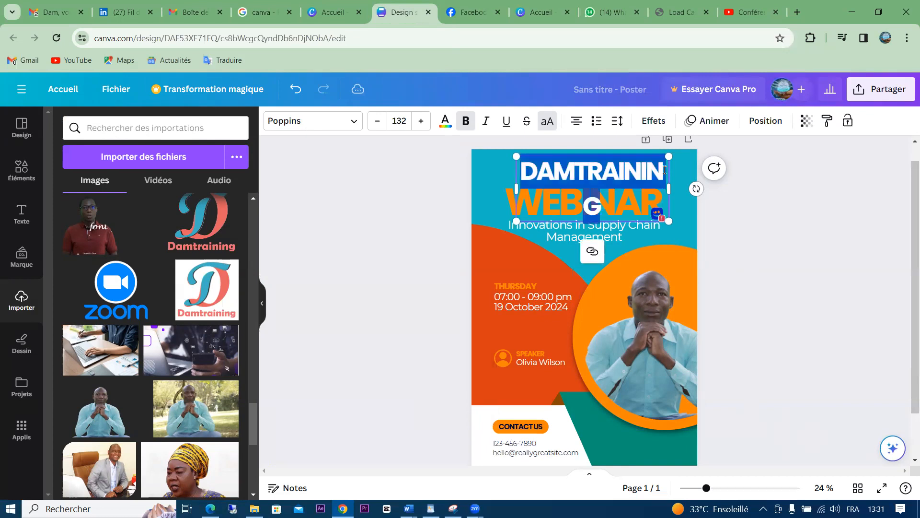
pyautogui.click(377, 121)
pyautogui.click(376, 121)
pyautogui.click(376, 121)
pyautogui.click(376, 122)
pyautogui.click(377, 121)
pyautogui.click(376, 121)
pyautogui.click(376, 121)
pyautogui.click(376, 121)
pyautogui.click(376, 122)
pyautogui.click(376, 121)
pyautogui.click(376, 121)
pyautogui.click(376, 121)
pyautogui.click(376, 122)
pyautogui.click(376, 121)
pyautogui.click(376, 121)
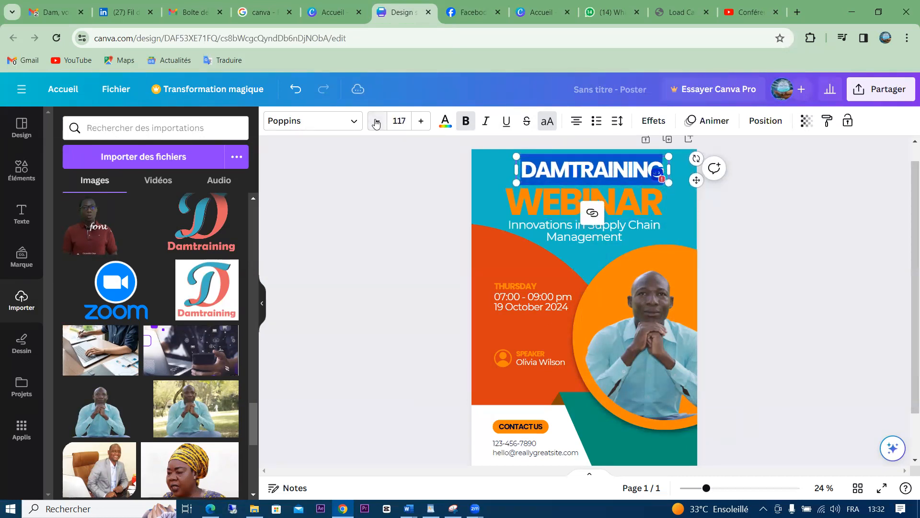
pyautogui.click(776, 212)
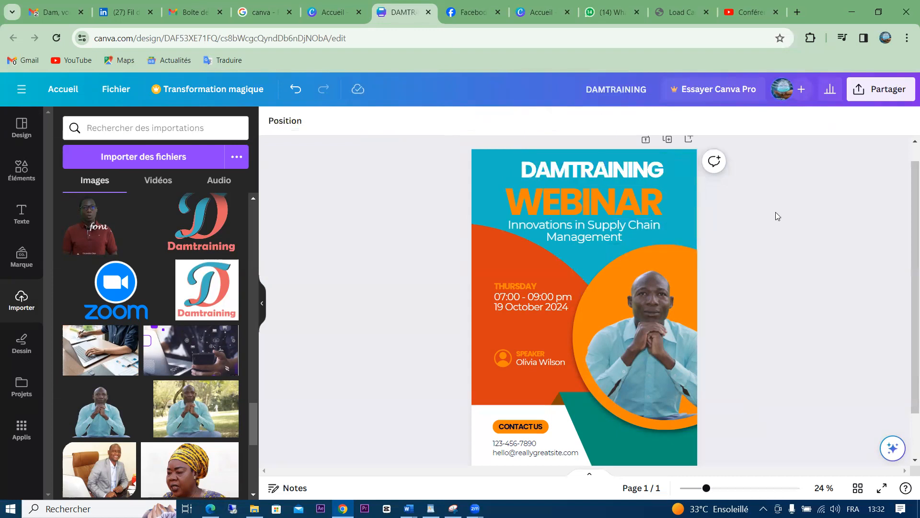
pyautogui.click(582, 166)
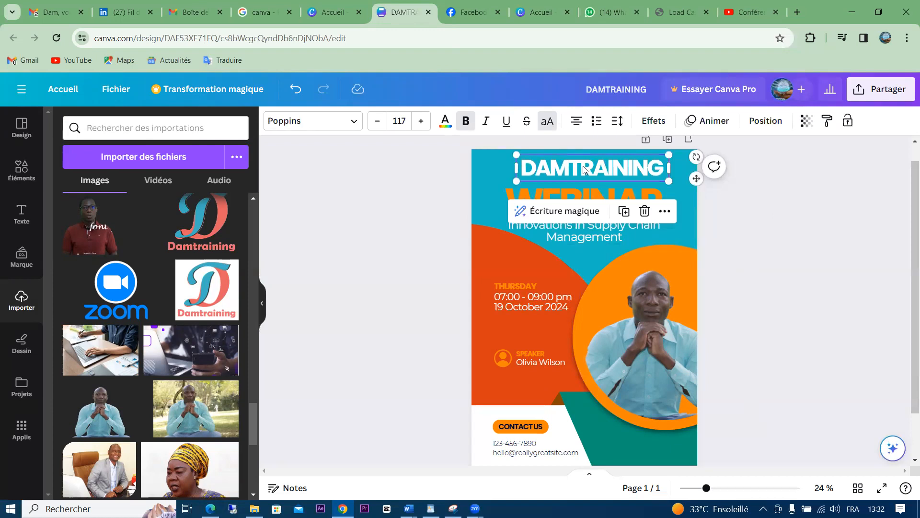
# Colour the DAMTRAINING heading orange #ff8505 from the document colours
pyautogui.click(582, 166)
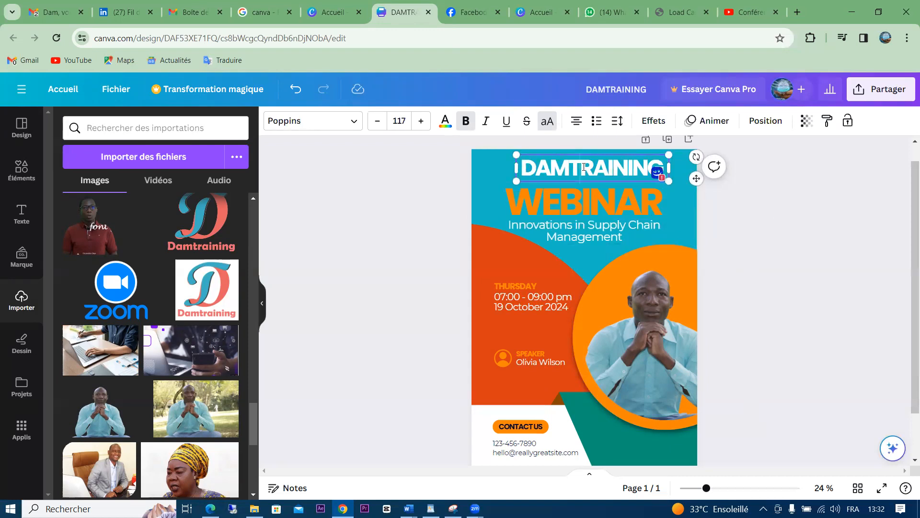
pyautogui.doubleClick(557, 167)
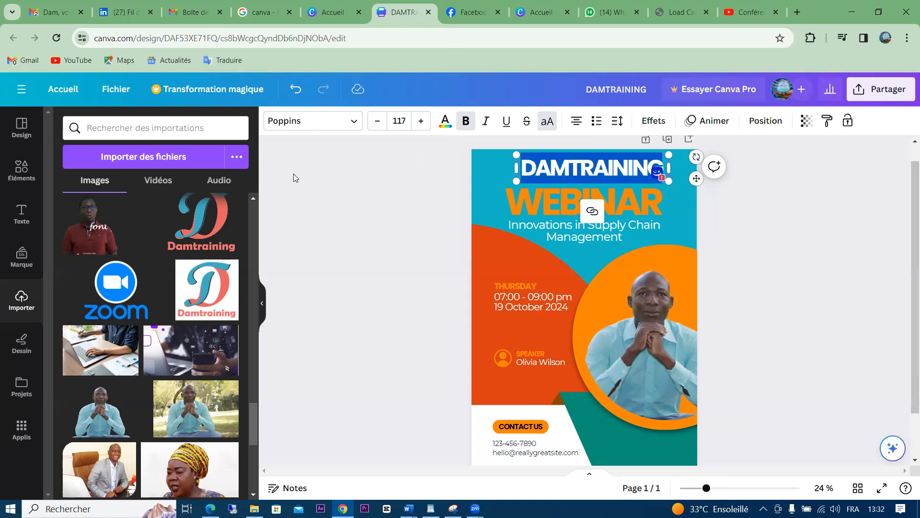
pyautogui.click(445, 125)
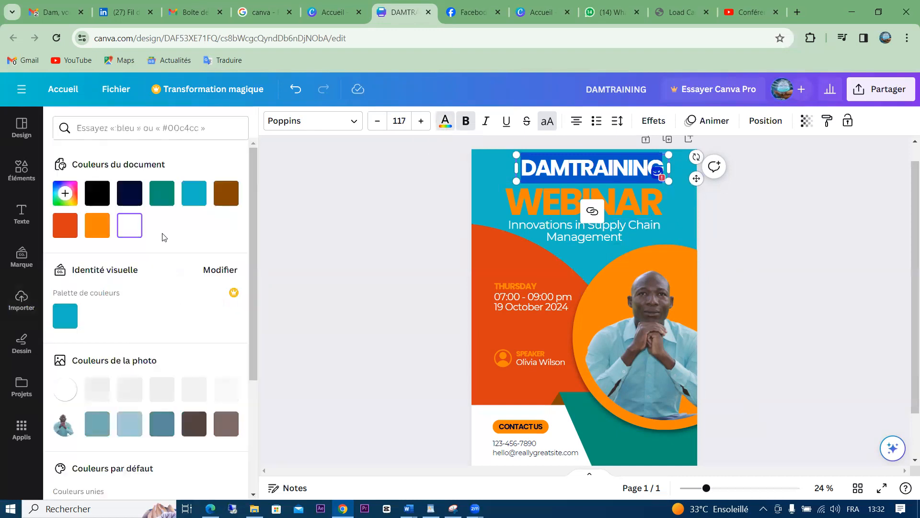
pyautogui.click(76, 231)
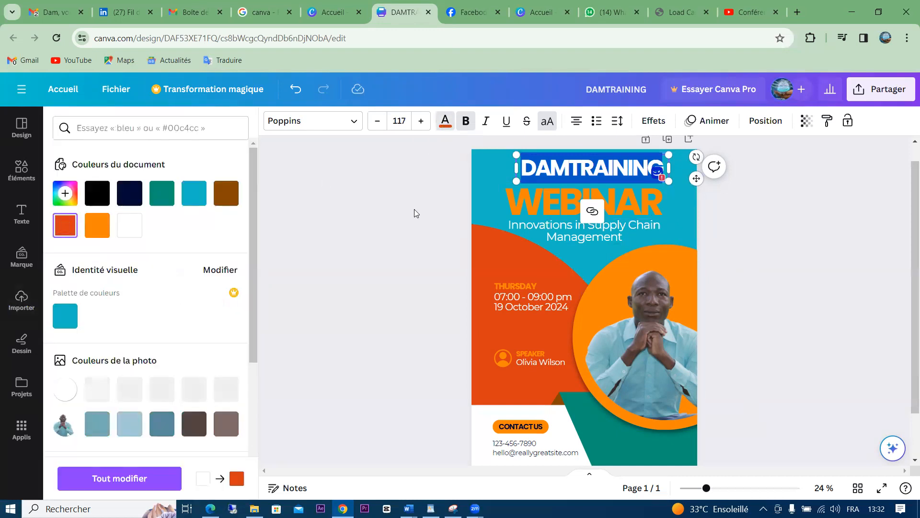
pyautogui.click(490, 196)
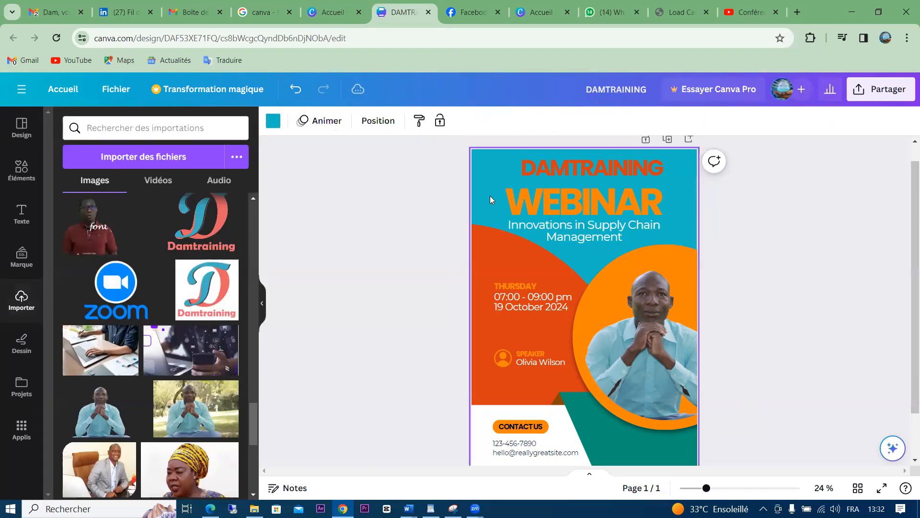
pyautogui.click(577, 169)
pyautogui.click(444, 134)
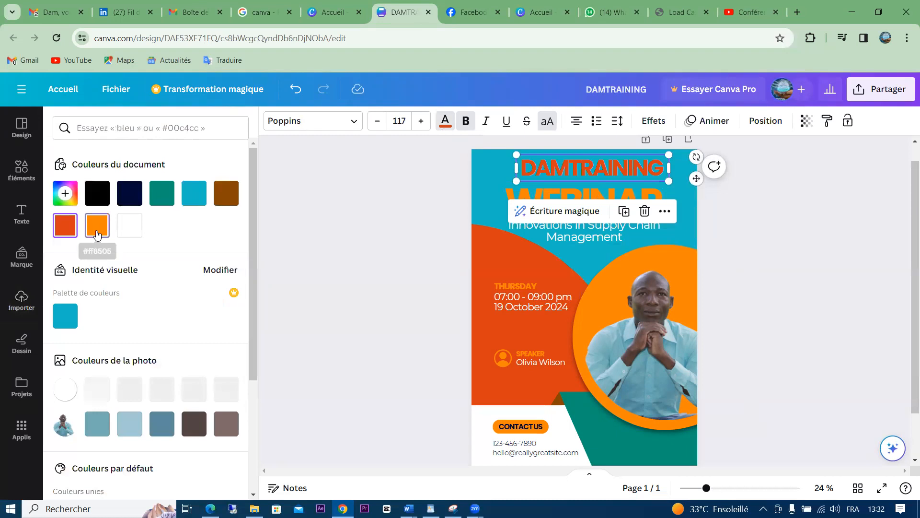
pyautogui.click(97, 225)
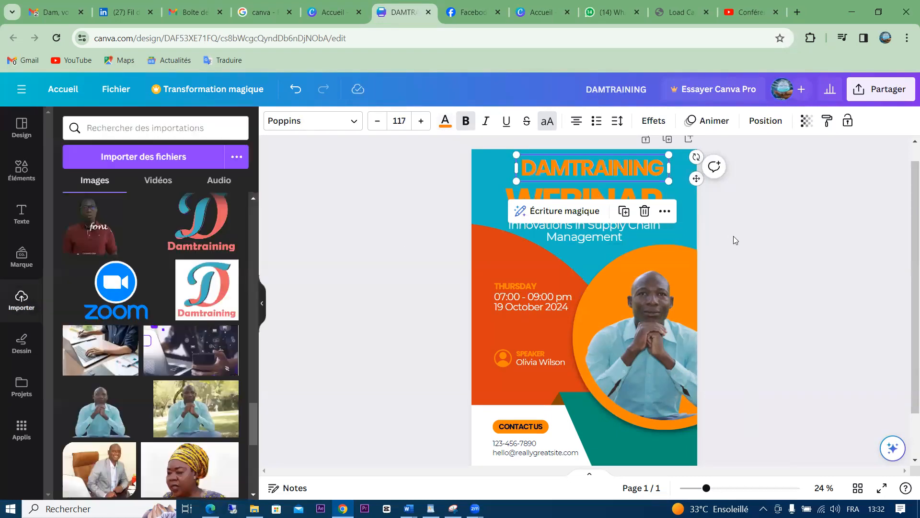
pyautogui.click(603, 194)
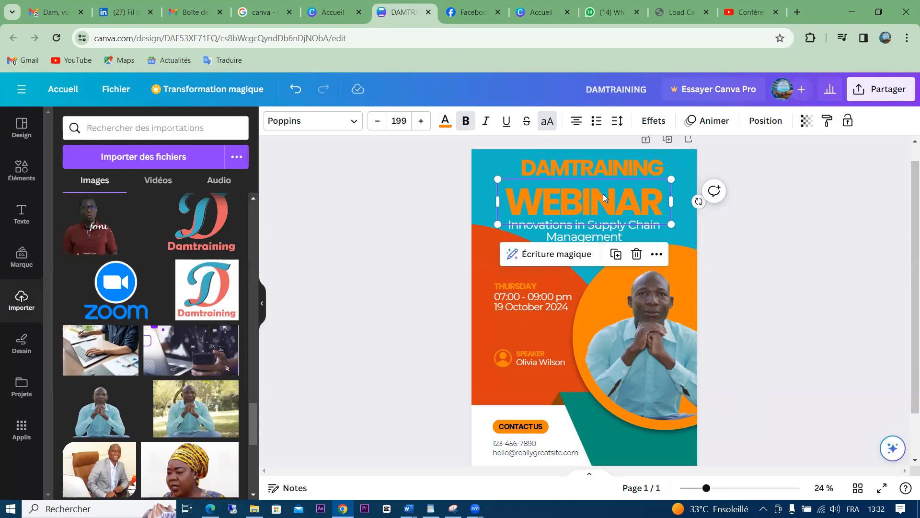
# Replace WEBINAR with MASTERCLASS and reduce its font size to 76.1
pyautogui.doubleClick(603, 194)
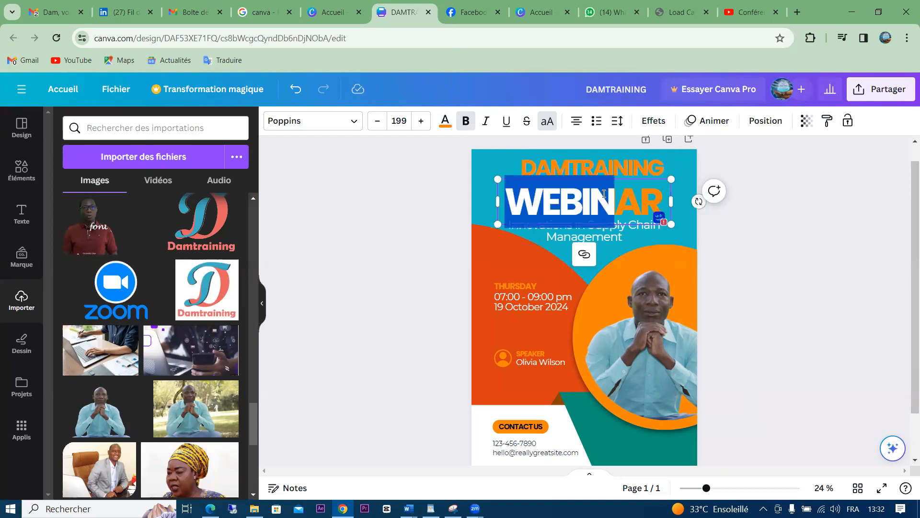
pyautogui.write('M')
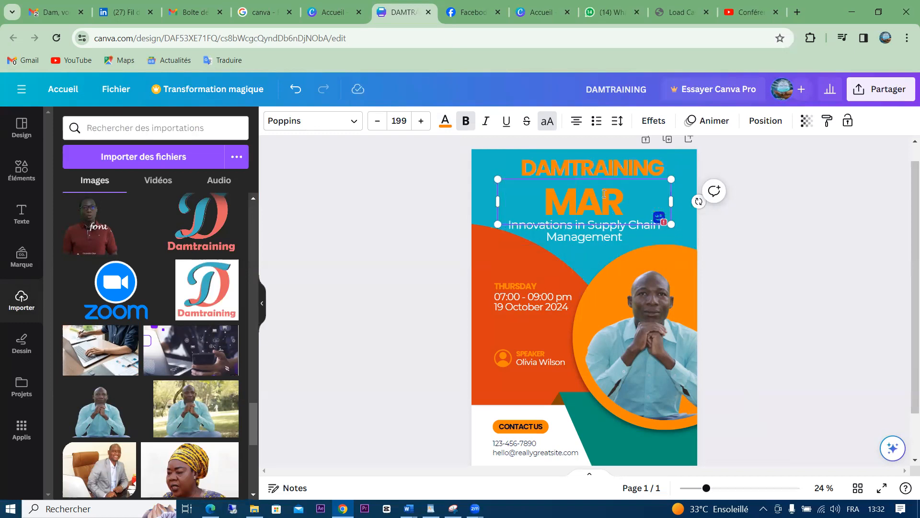
pyautogui.write('A')
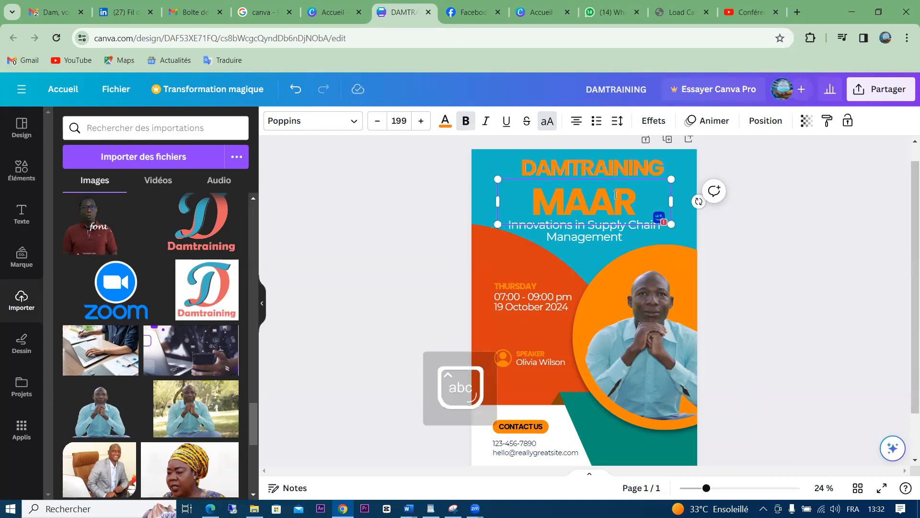
pyautogui.write('STERCLASS')
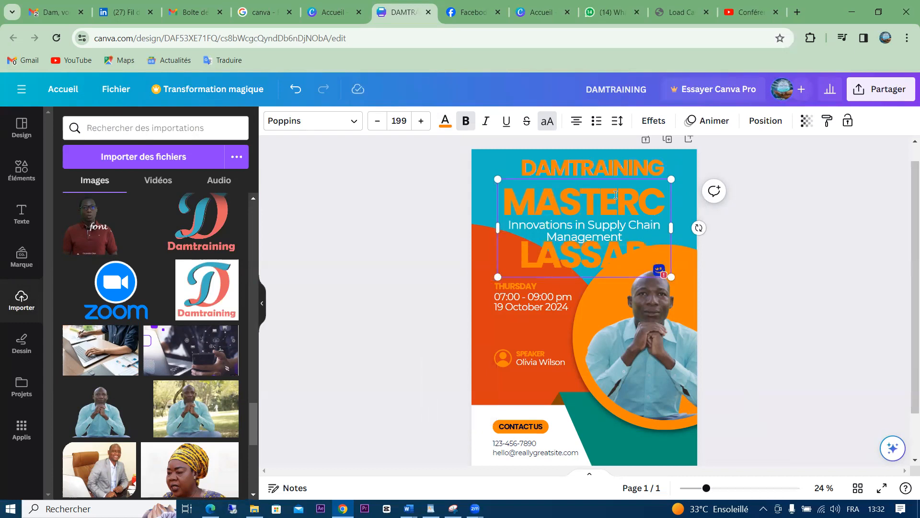
pyautogui.hotkey('ctrl', 'a')
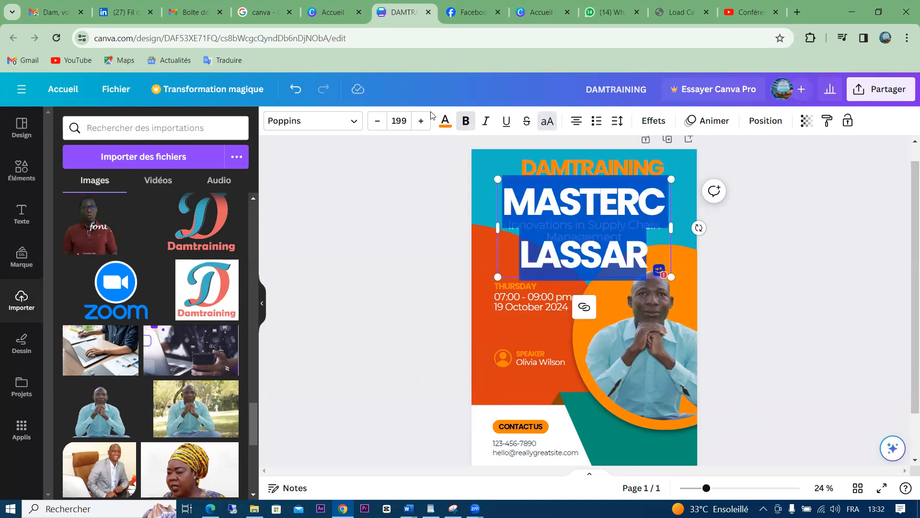
pyautogui.moveTo(372, 125); pyautogui.dragTo(372, 126)
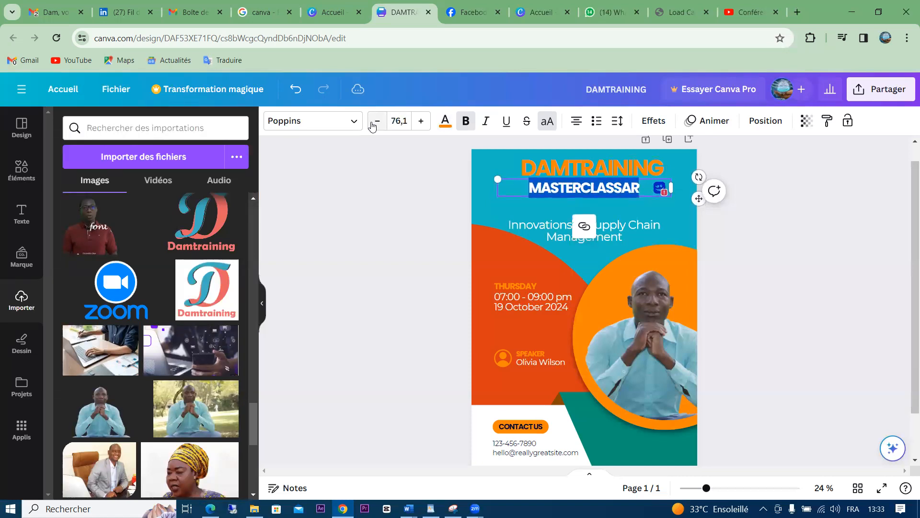
pyautogui.click(367, 220)
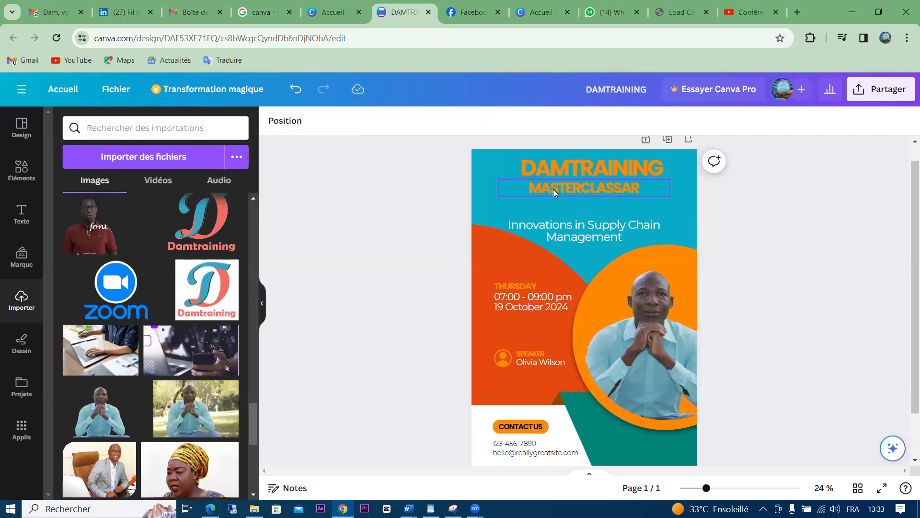
# Delete the stray 'AR' so it reads MASTERCLASS, and colour it white
pyautogui.click(553, 189)
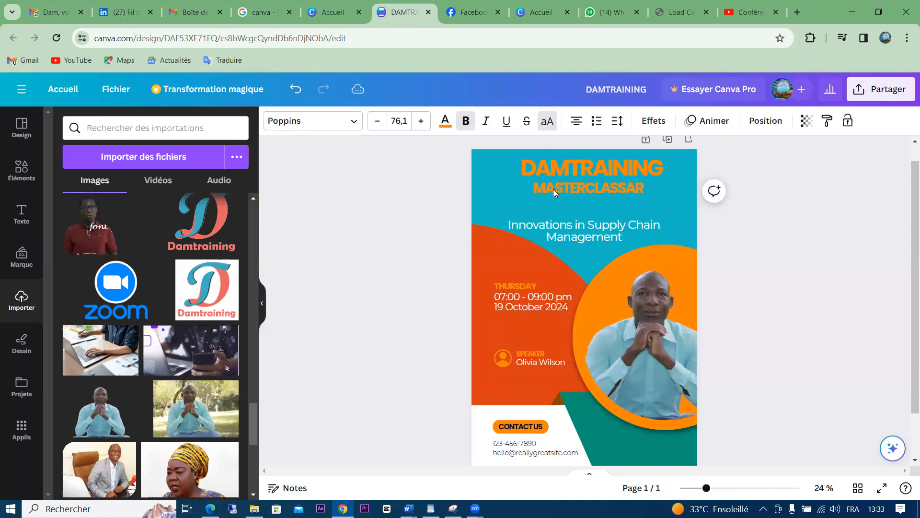
pyautogui.doubleClick(630, 187)
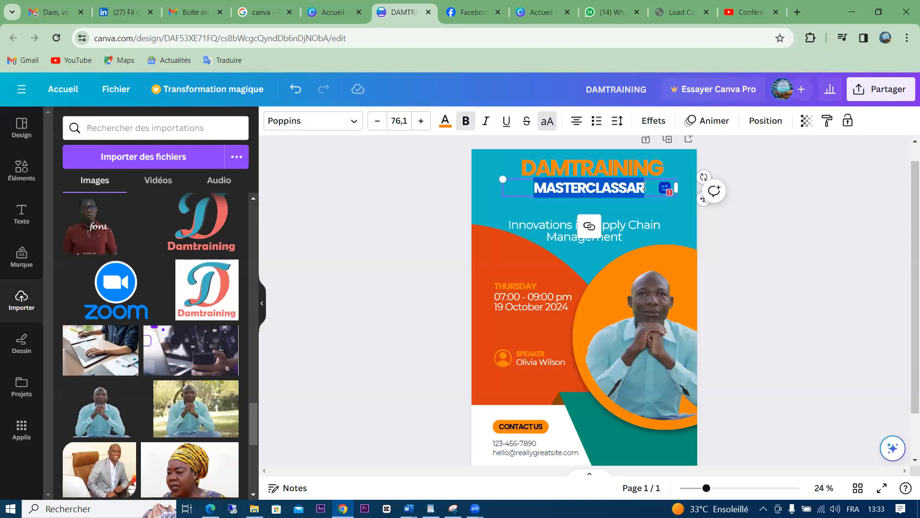
pyautogui.click(644, 187)
pyautogui.press('BackSpace')
pyautogui.press('BackSpace')
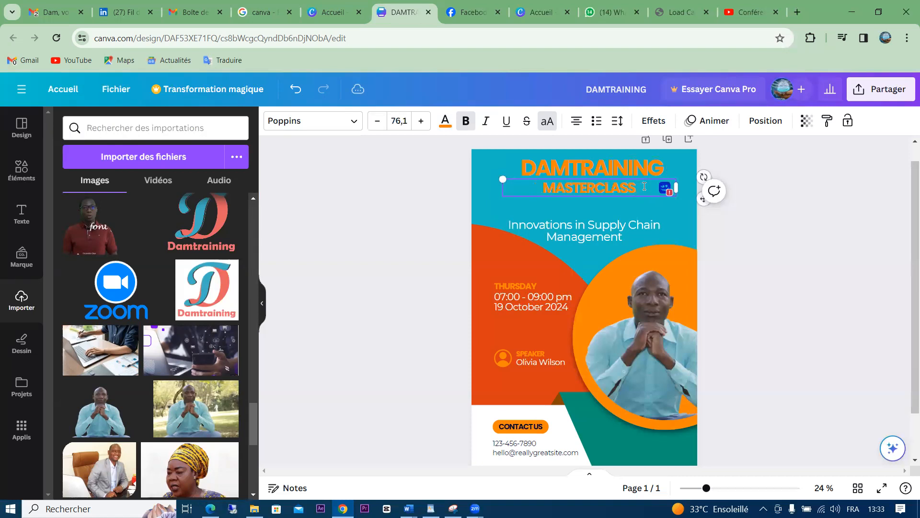
pyautogui.doubleClick(644, 187)
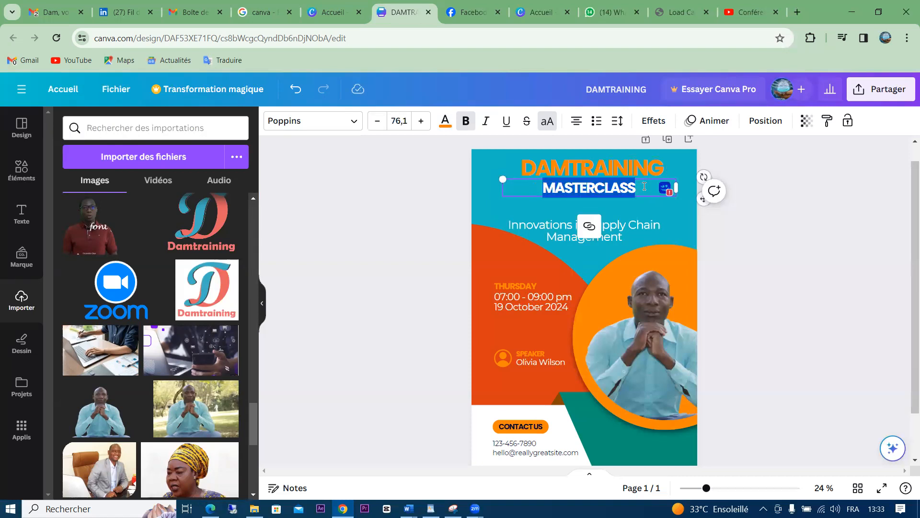
pyautogui.click(445, 121)
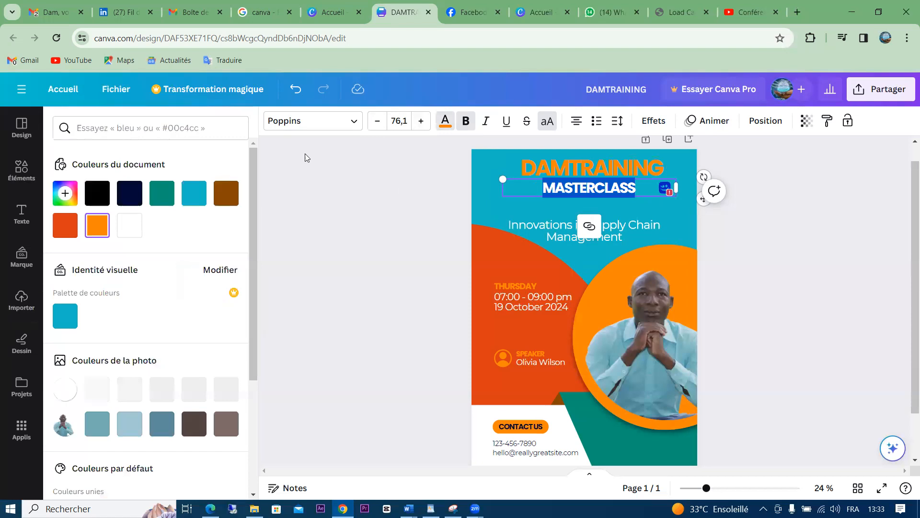
pyautogui.click(130, 228)
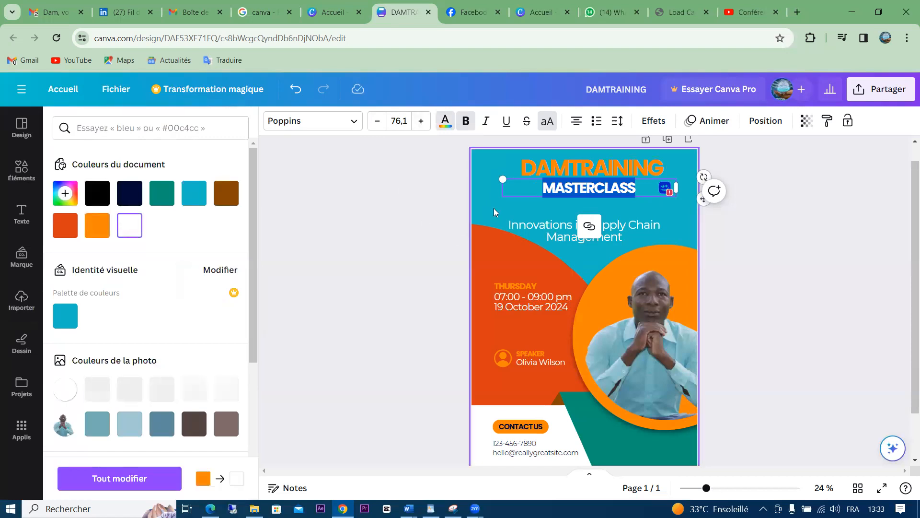
pyautogui.click(766, 250)
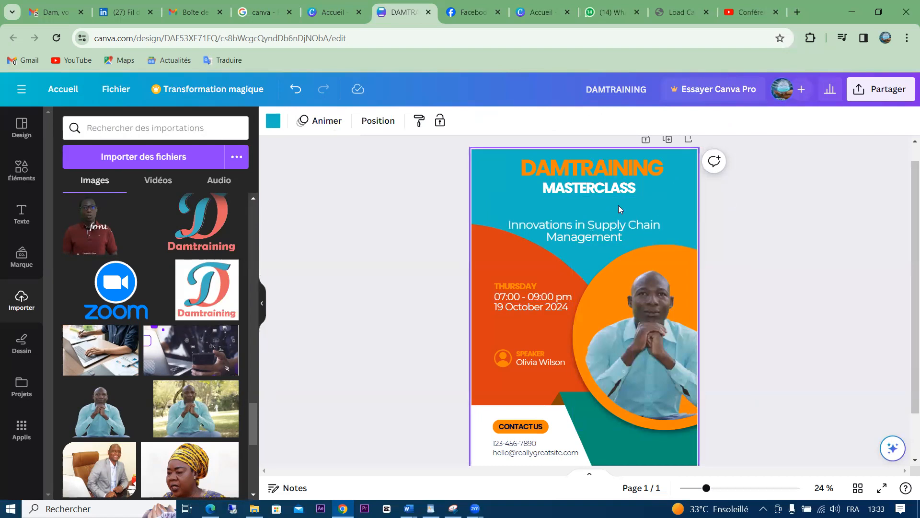
pyautogui.click(595, 225)
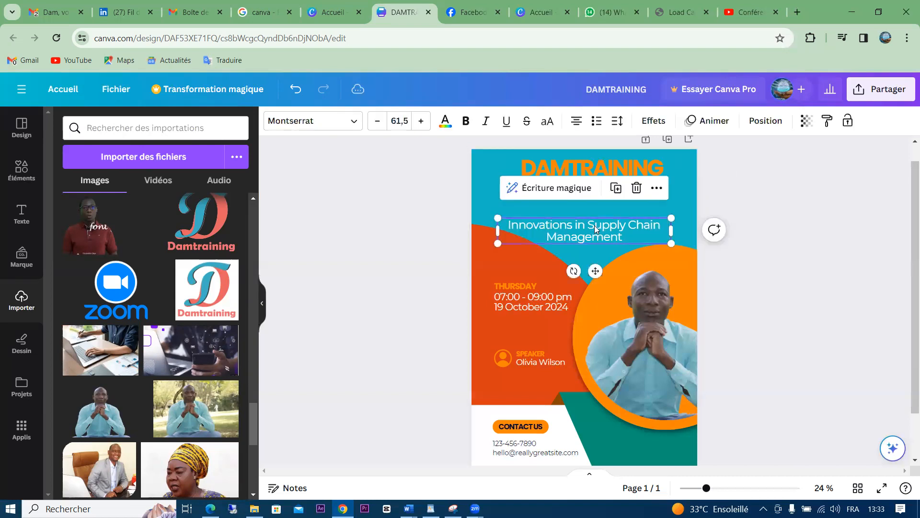
# Replace the supply-chain subtitle with 'Comment lancer une publicité en ligne ?'
pyautogui.moveTo(594, 225); pyautogui.dragTo(601, 208)
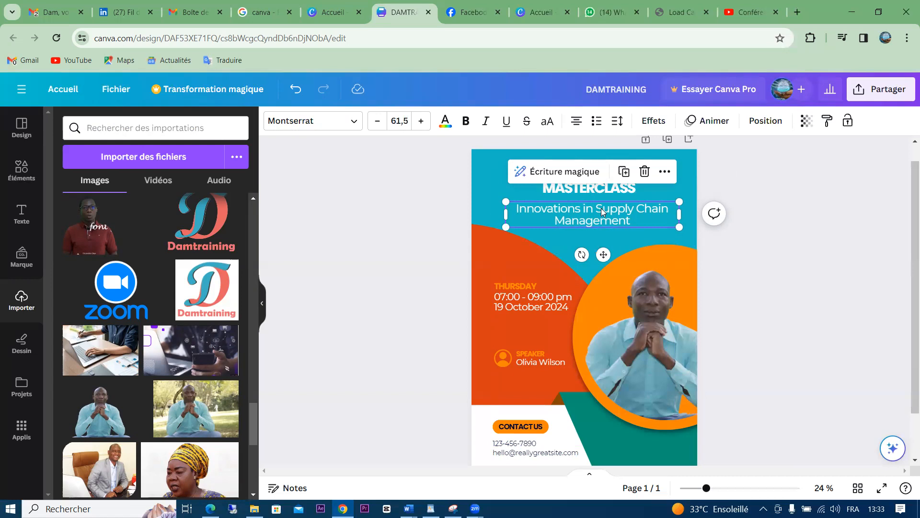
pyautogui.click(803, 219)
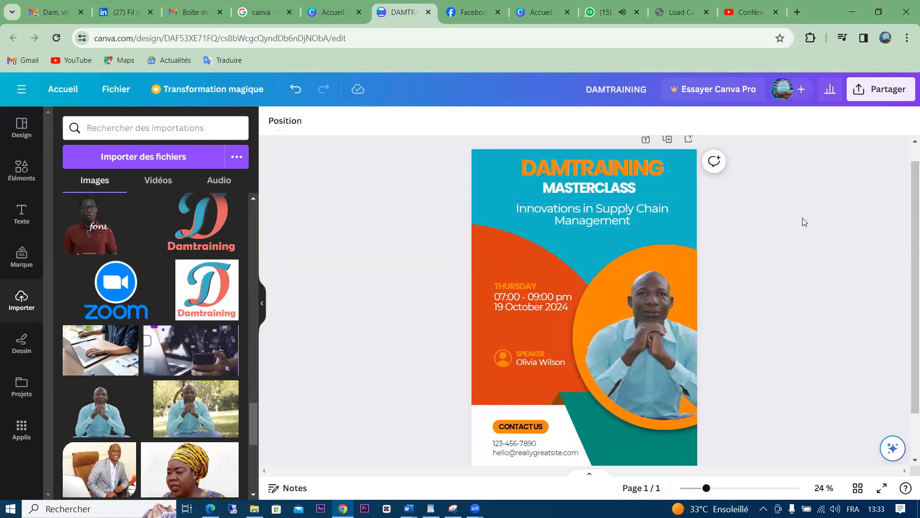
pyautogui.click(590, 227)
pyautogui.press('Down')
pyautogui.press('Down')
pyautogui.press('Down')
pyautogui.press('Down')
pyautogui.press('Down')
pyautogui.press('Down')
pyautogui.press('Down')
pyautogui.press('Down')
pyautogui.press('Down')
pyautogui.press('Down')
pyautogui.press('Down')
pyautogui.press('Down')
pyautogui.press('Down')
pyautogui.press('Down')
pyautogui.press('Down')
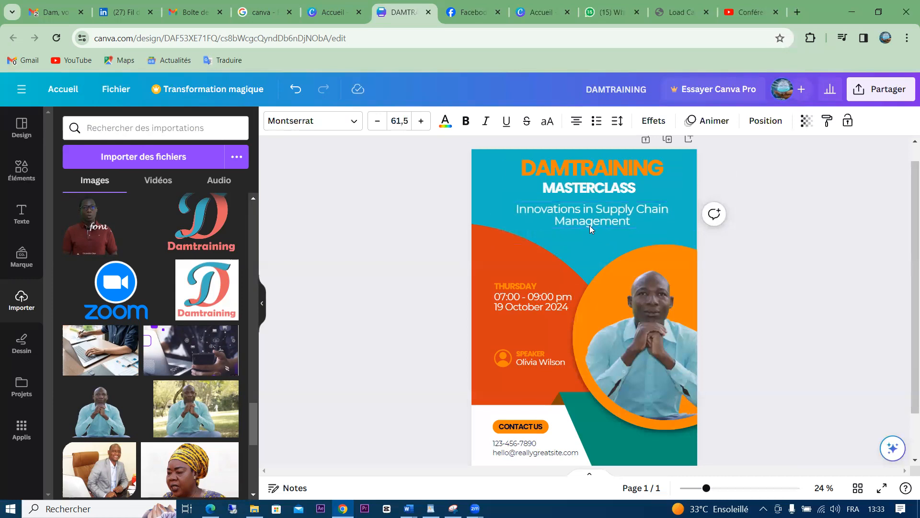
pyautogui.press('Down')
pyautogui.press('Down')
pyautogui.press('Down')
pyautogui.click(588, 220)
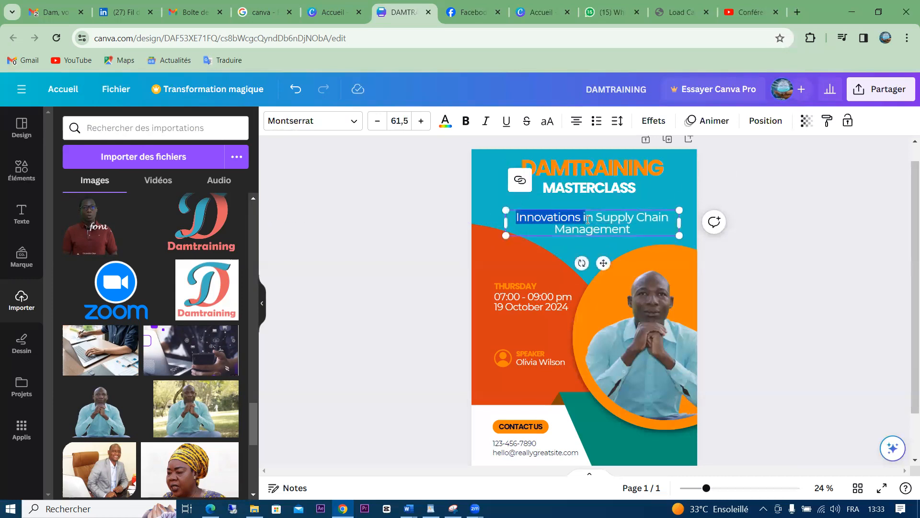
pyautogui.click(634, 224)
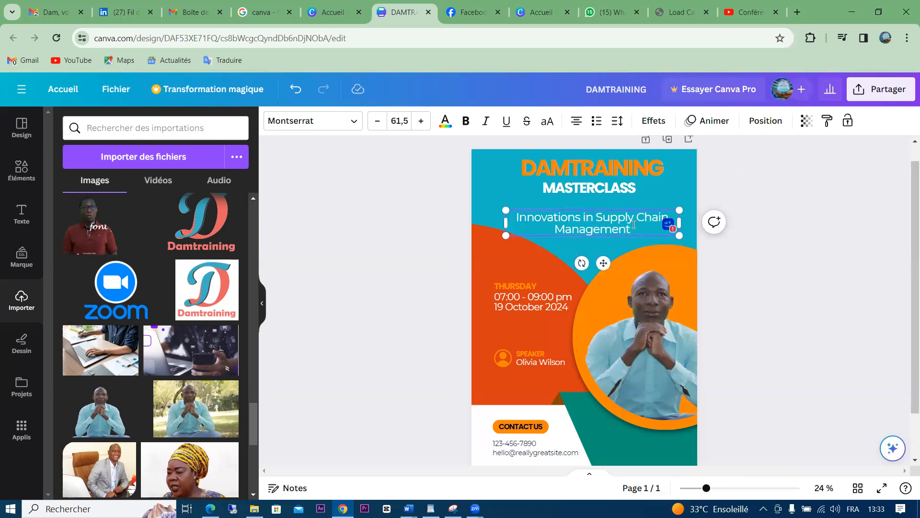
pyautogui.hotkey('ctrl', 'a')
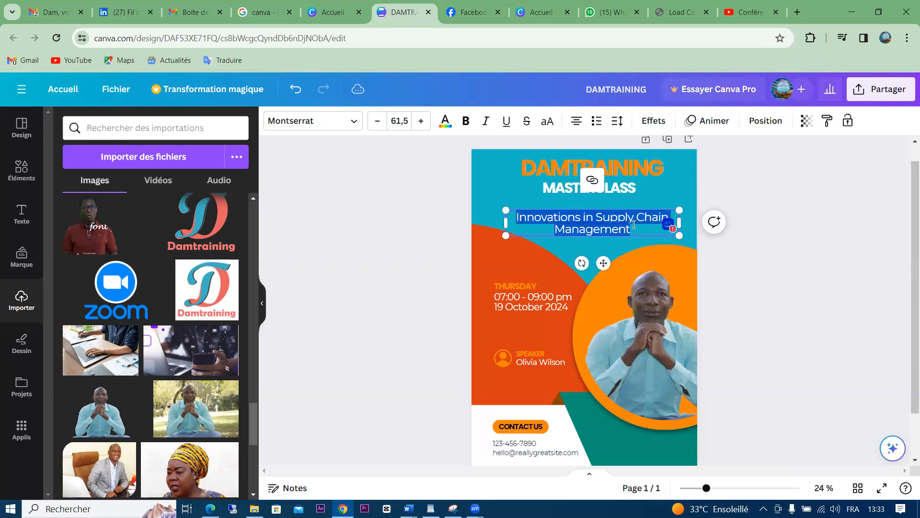
pyautogui.write('C')
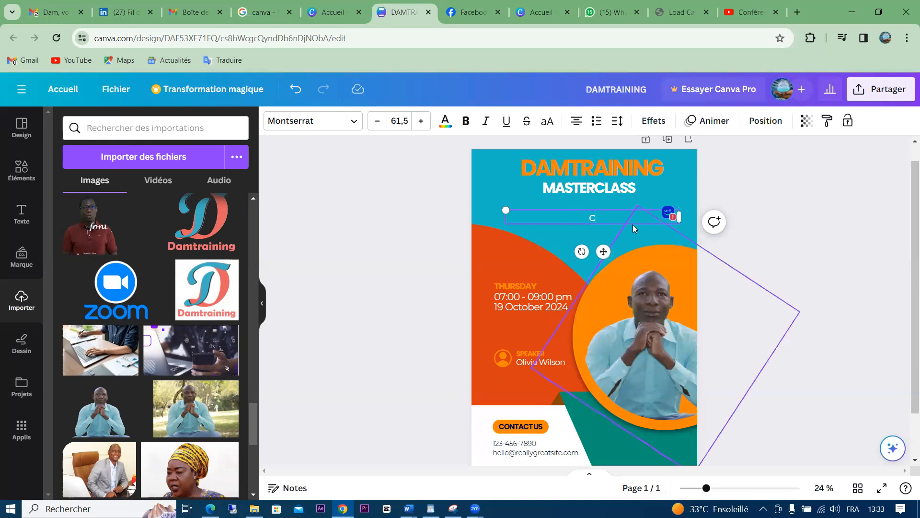
pyautogui.write('omment')
pyautogui.press('BackSpace')
pyautogui.write('Comment lancer une pu')
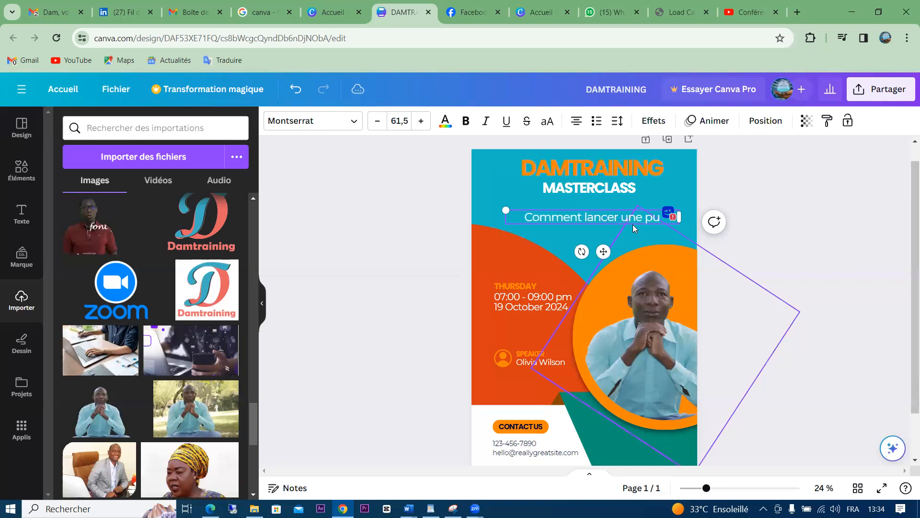
pyautogui.write('blicit')
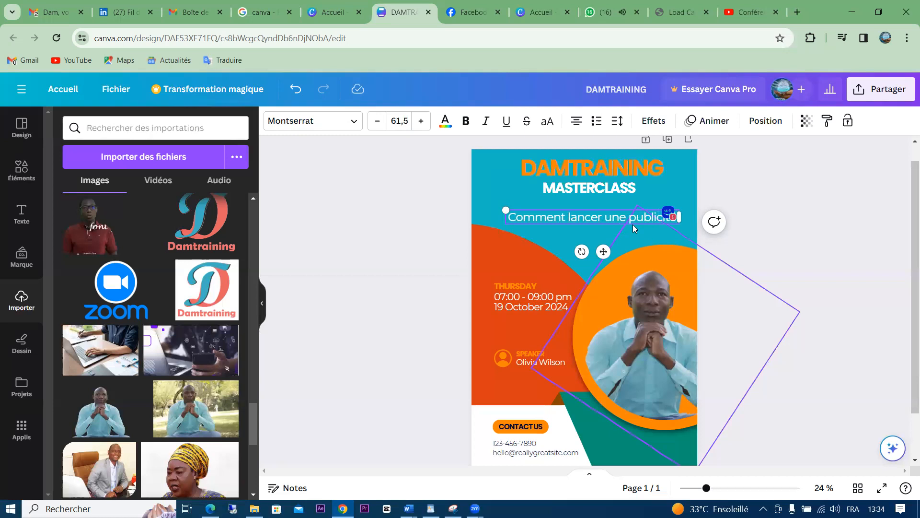
pyautogui.write('é en ligne')
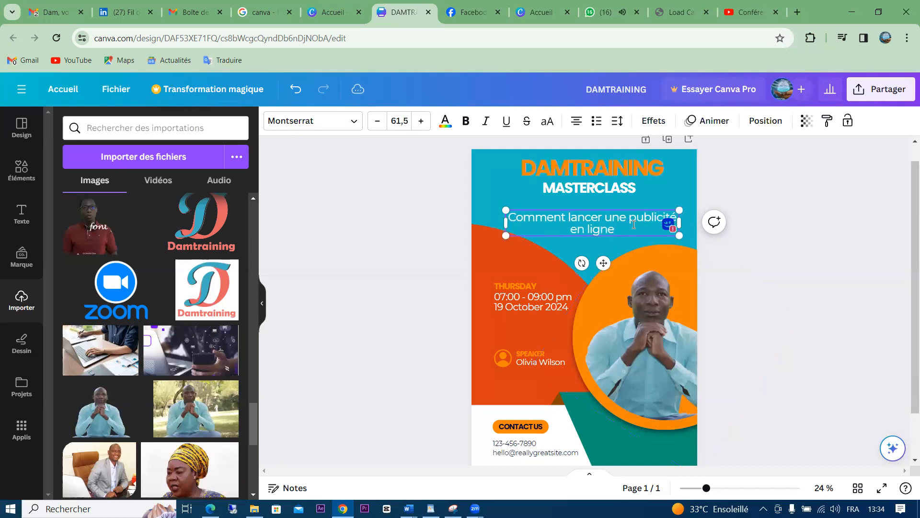
pyautogui.write(' ?')
pyautogui.click(433, 223)
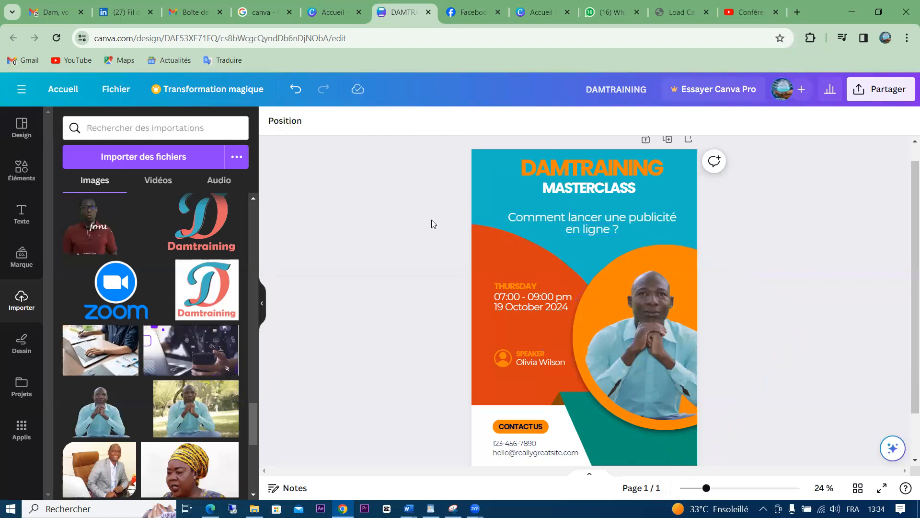
pyautogui.click(579, 221)
# Resize the question box so only 'ligne ?' wraps, and centre it under MASTERCLASS
pyautogui.press('Up')
pyautogui.press('Up')
pyautogui.press('Up')
pyautogui.press('Up')
pyautogui.press('Up')
pyautogui.press('Up')
pyautogui.press('Up')
pyautogui.press('Up')
pyautogui.press('Up')
pyautogui.press('Up')
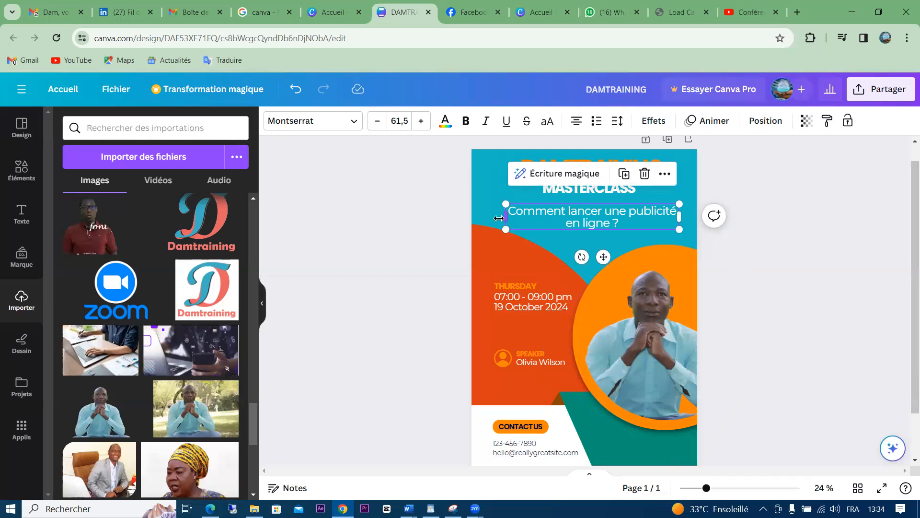
pyautogui.moveTo(499, 218); pyautogui.dragTo(470, 219)
pyautogui.moveTo(682, 215); pyautogui.dragTo(702, 215)
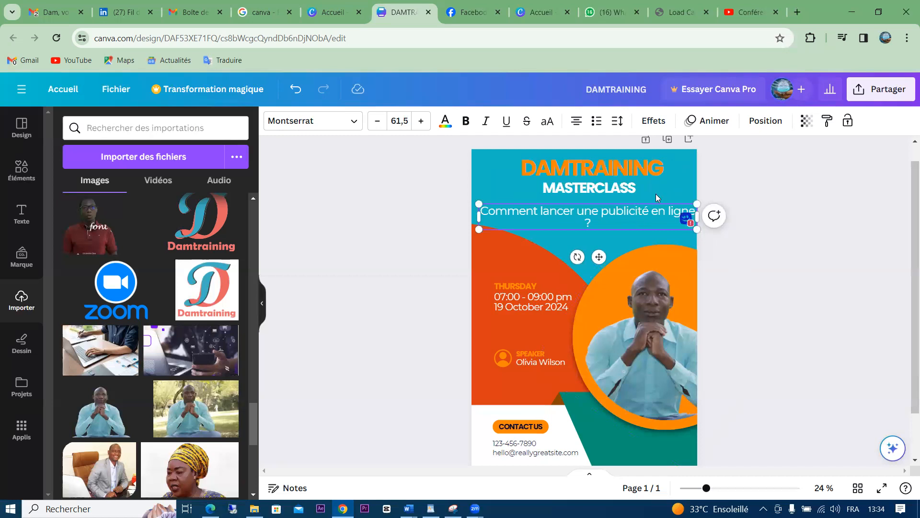
pyautogui.click(669, 175)
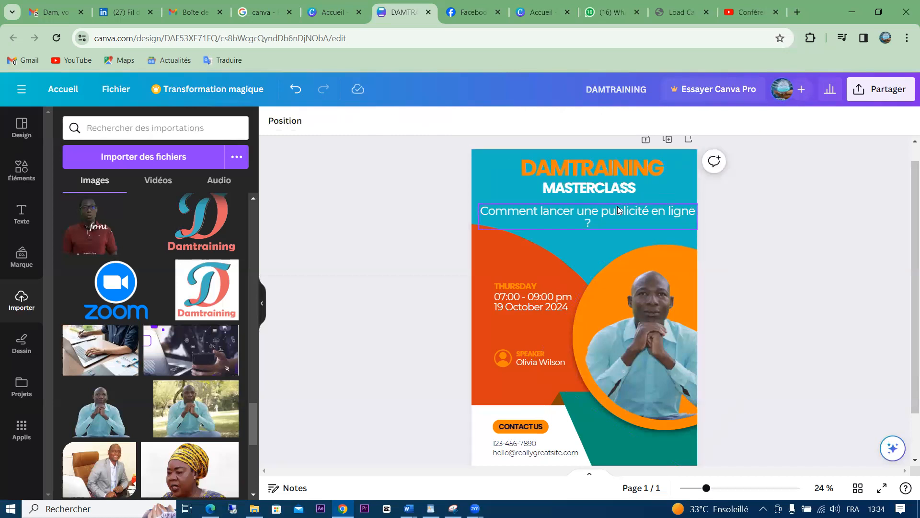
pyautogui.click(605, 211)
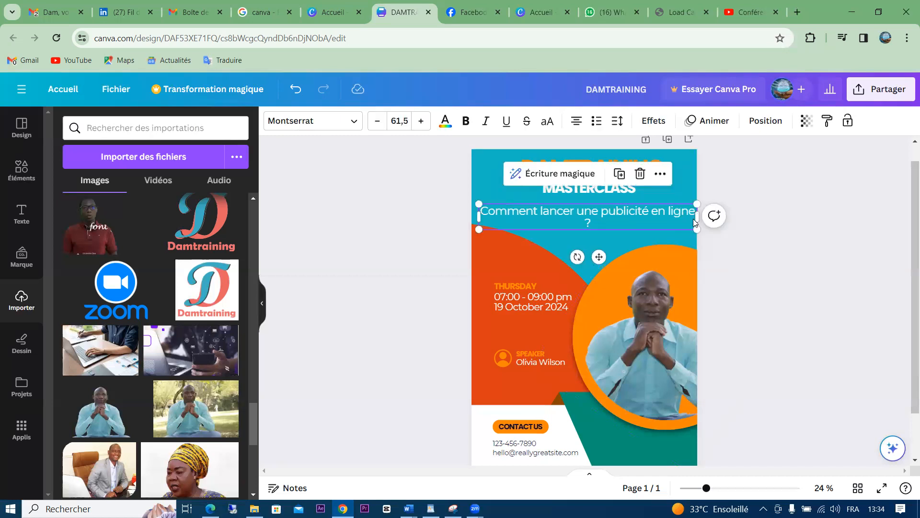
pyautogui.moveTo(693, 219); pyautogui.dragTo(685, 218)
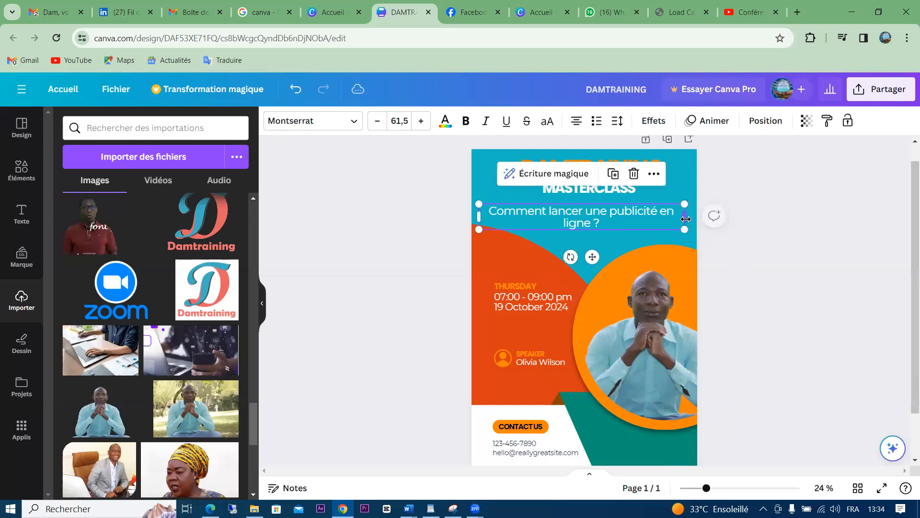
pyautogui.moveTo(573, 215); pyautogui.dragTo(616, 206)
pyautogui.click(765, 204)
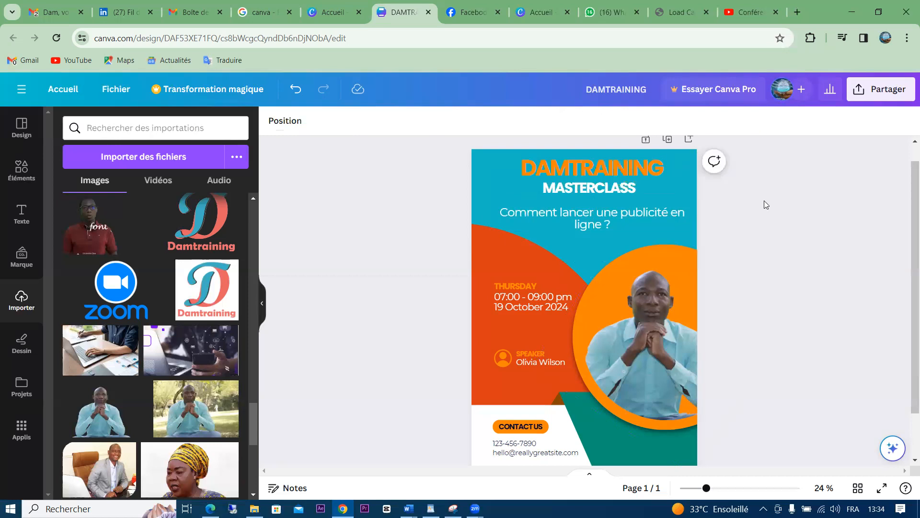
# Recolour the DAMTRAINING title red-orange, fine-tuned to the custom shade #E83100
pyautogui.click(609, 173)
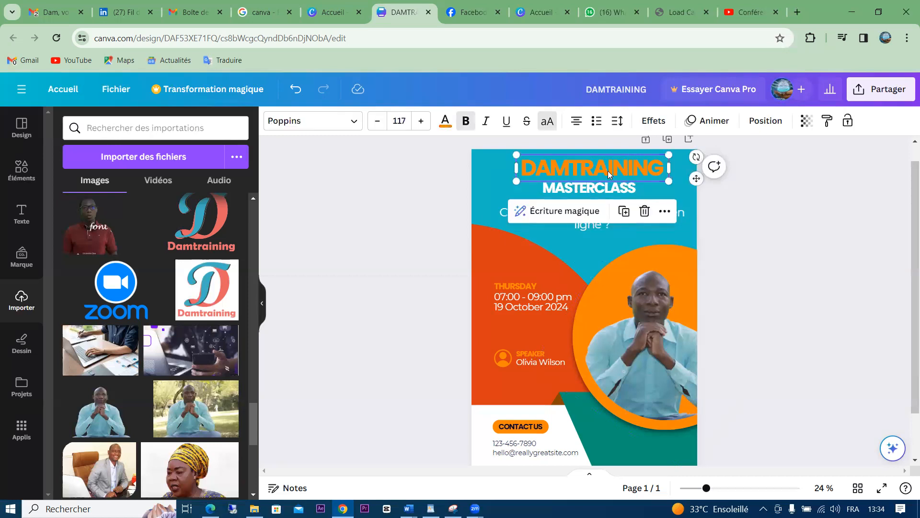
pyautogui.click(444, 123)
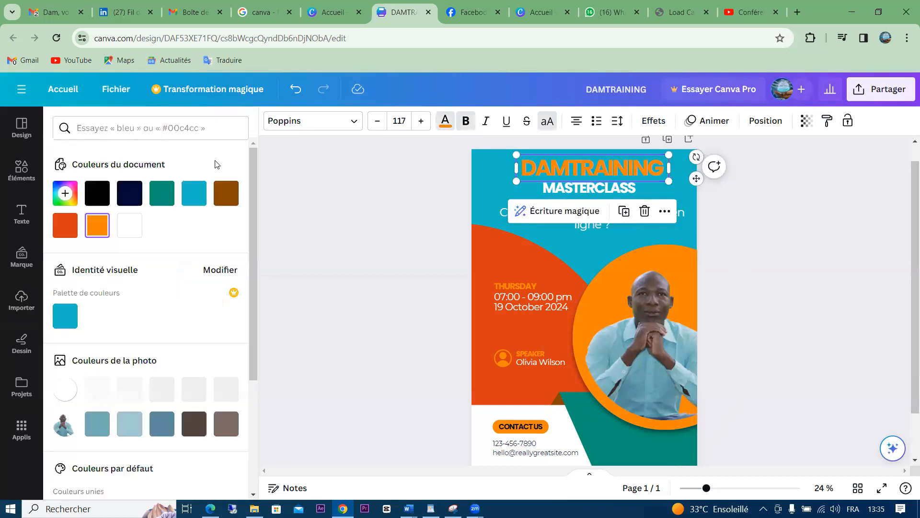
pyautogui.click(68, 231)
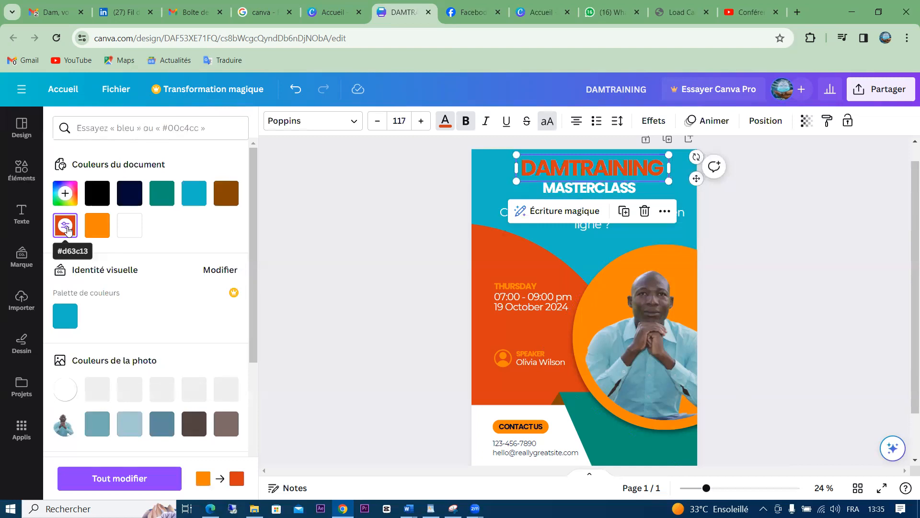
pyautogui.click(72, 204)
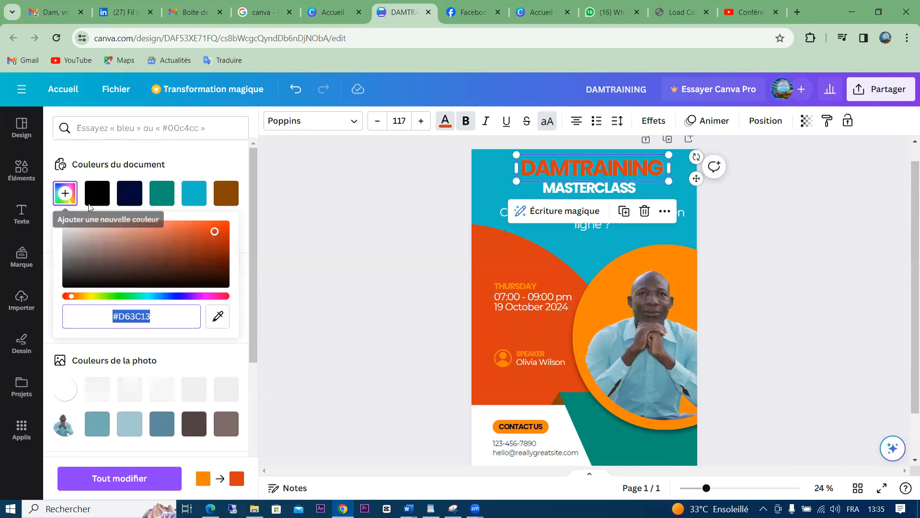
pyautogui.click(196, 231)
pyautogui.click(220, 231)
pyautogui.moveTo(235, 216); pyautogui.dragTo(238, 230)
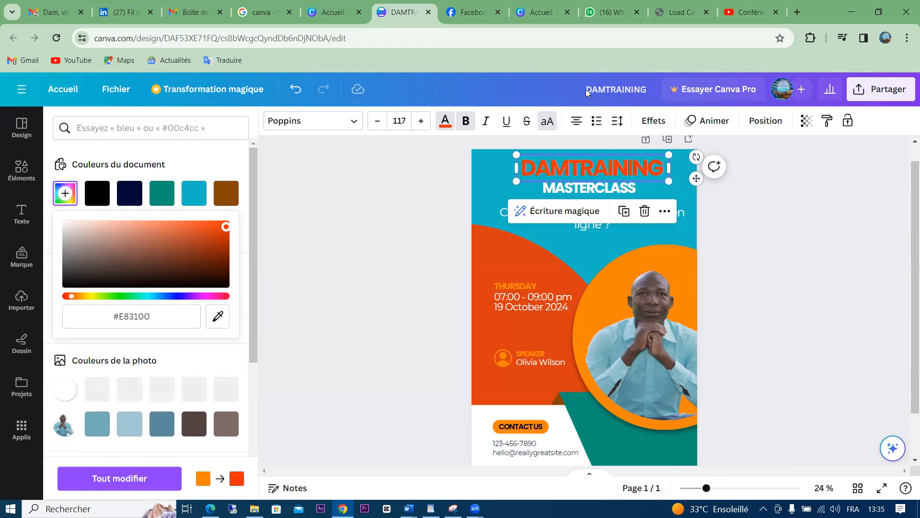
pyautogui.click(756, 254)
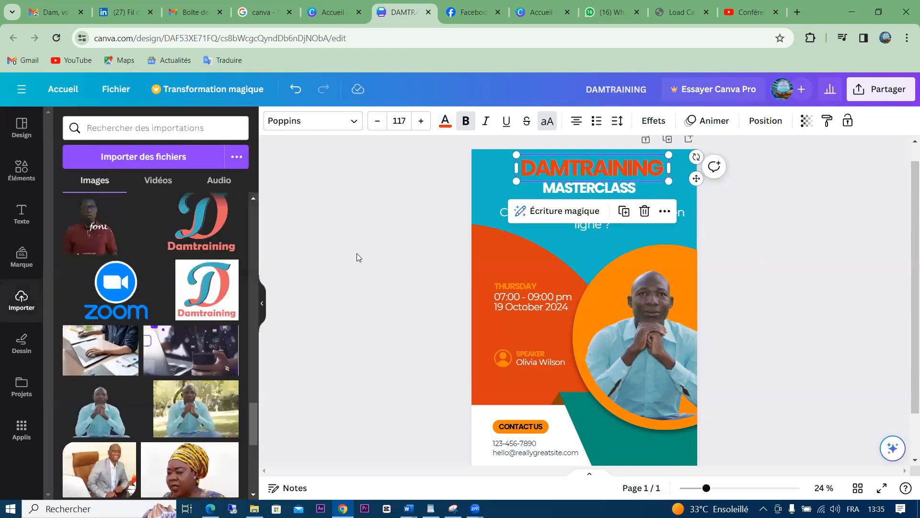
pyautogui.click(356, 253)
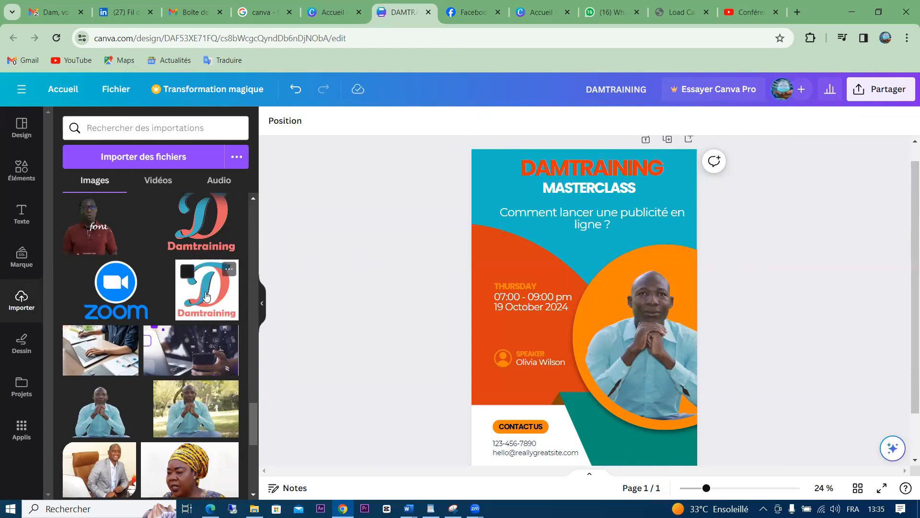
# Add the Damtraining logo from Uploads, shrunk to about 4.4 × 4.2 in the top-left corner
pyautogui.click(611, 321)
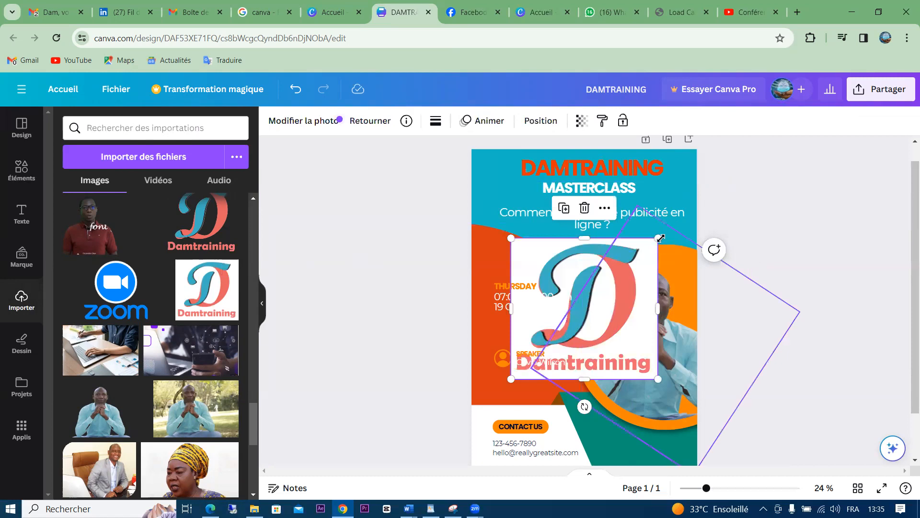
pyautogui.moveTo(610, 278); pyautogui.dragTo(510, 163)
pyautogui.moveTo(521, 201); pyautogui.dragTo(504, 171)
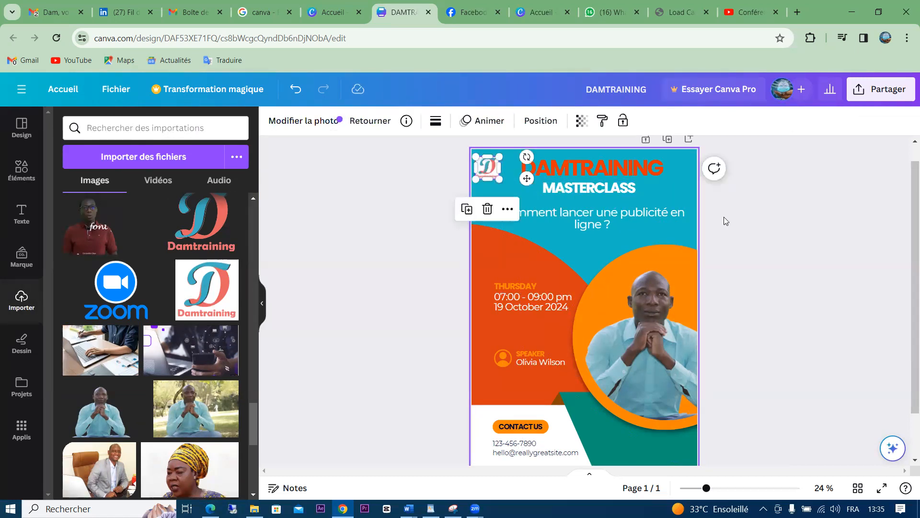
pyautogui.click(749, 234)
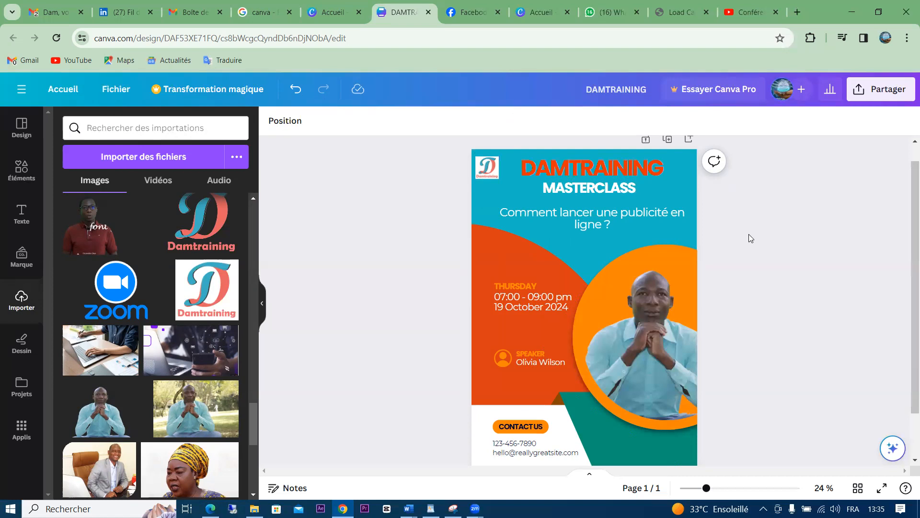
# Extend the subtitle to end 'en ligne sur Facebook?'
pyautogui.click(593, 223)
pyautogui.click(593, 223)
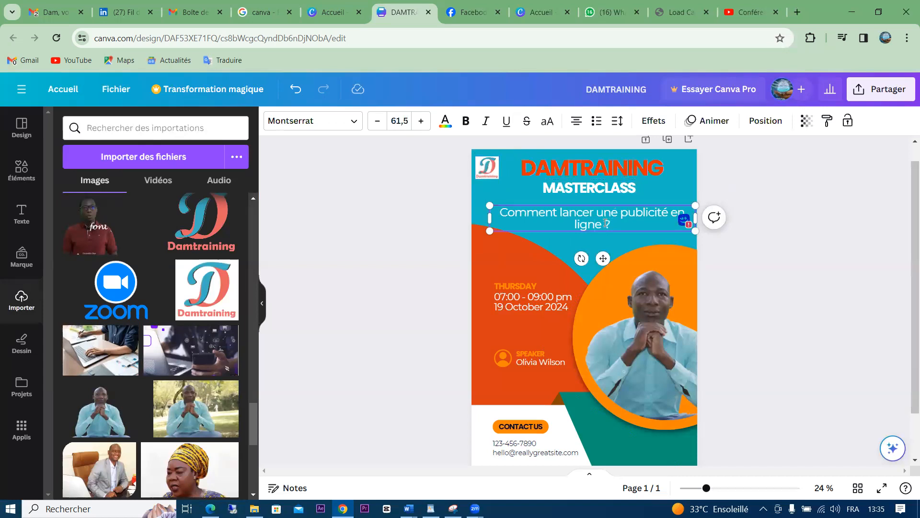
pyautogui.write('sur Facebook')
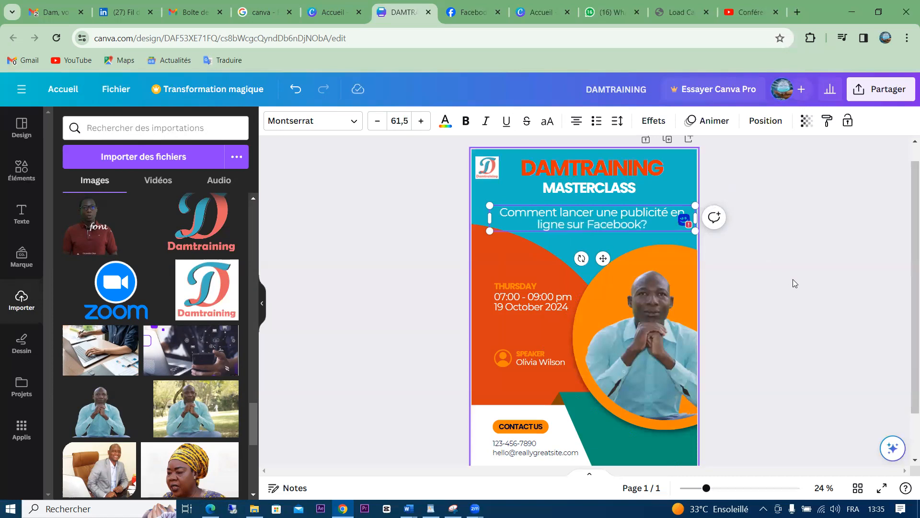
pyautogui.click(794, 280)
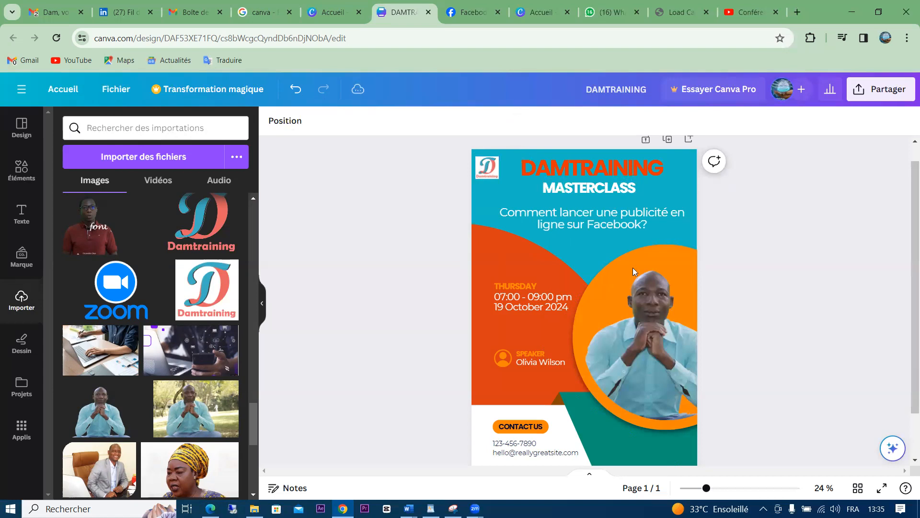
# Change the day label from THURSDAY to SAMEDI
pyautogui.doubleClick(518, 284)
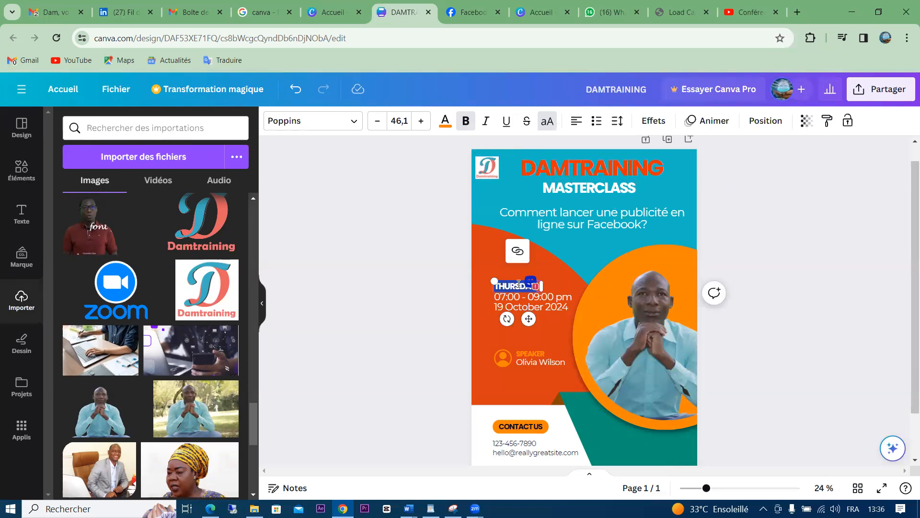
pyautogui.write('S')
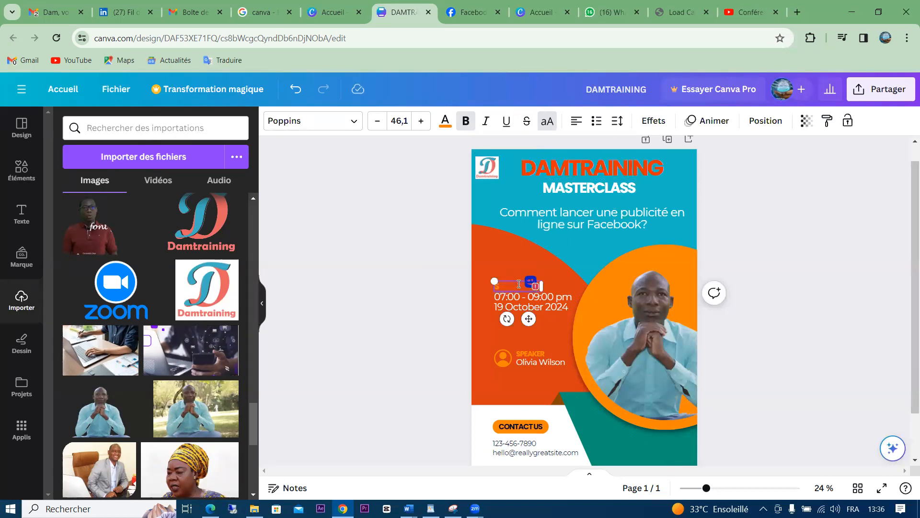
pyautogui.write('AMEDI')
pyautogui.click(554, 332)
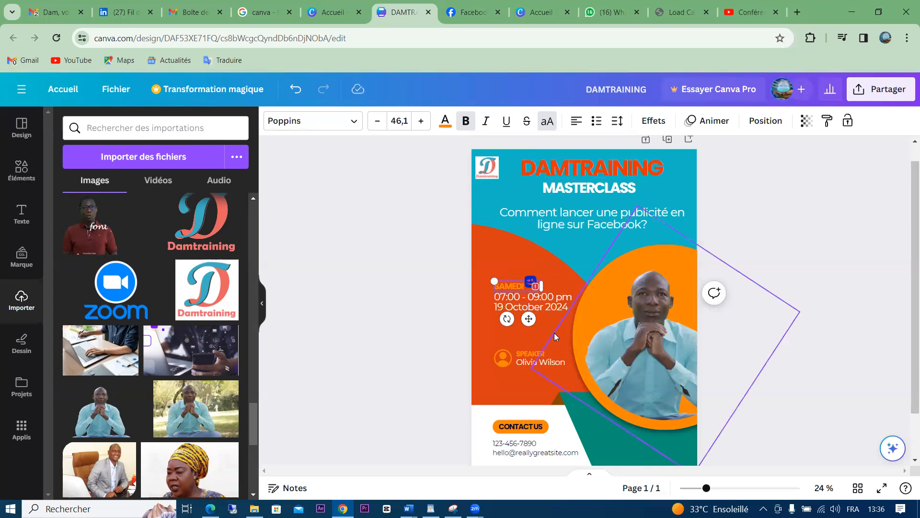
pyautogui.click(437, 320)
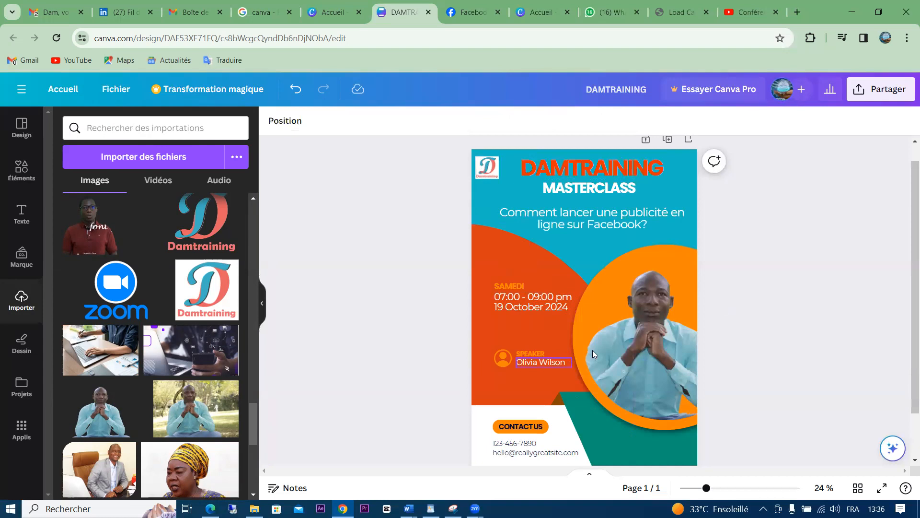
# Relabel SPEAKER as FORMATEUR and widen its text box
pyautogui.doubleClick(535, 354)
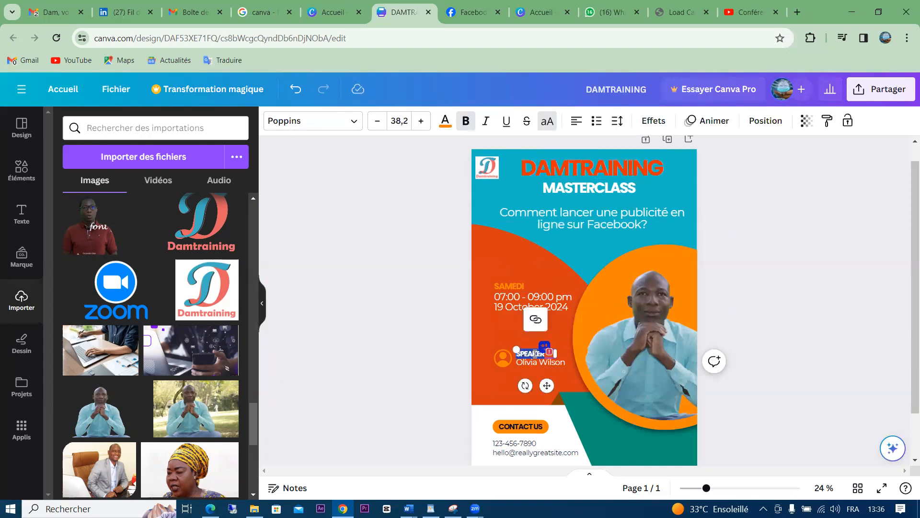
pyautogui.press('BackSpace')
pyautogui.write('FORMAT')
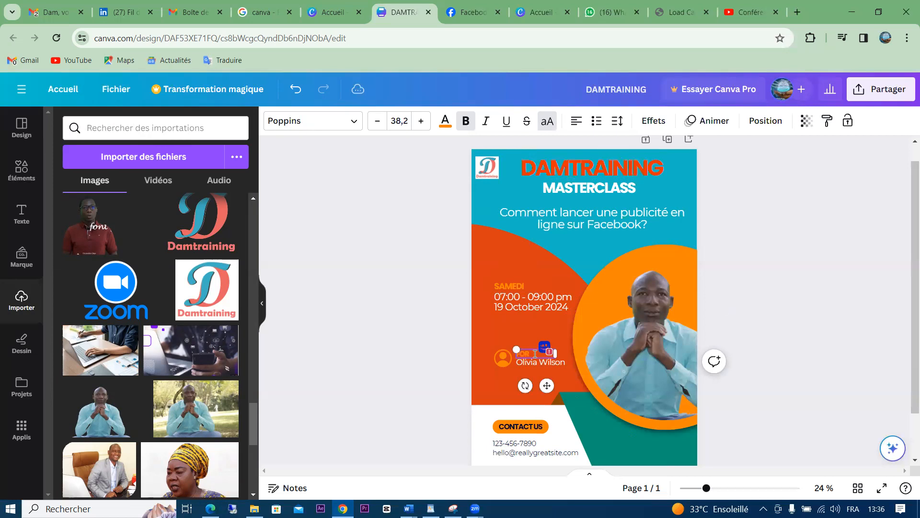
pyautogui.write('EUR')
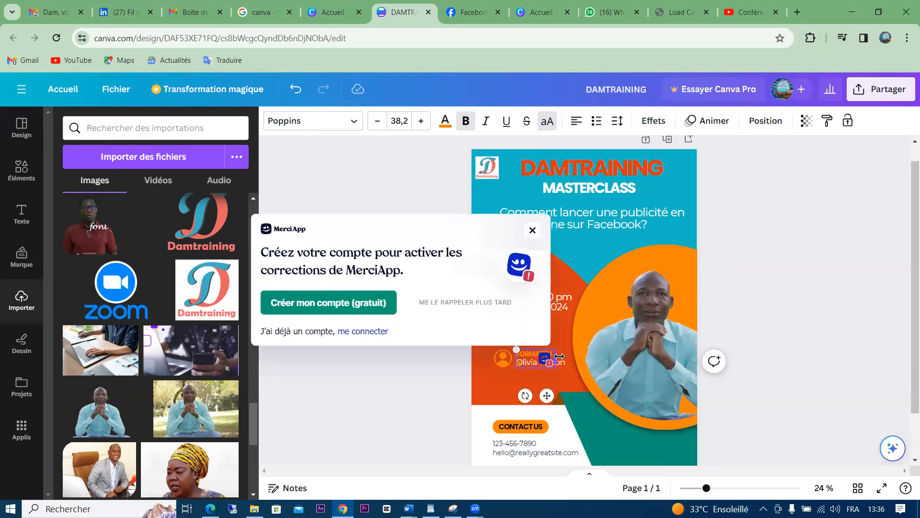
pyautogui.moveTo(560, 360)
pyautogui.mouseDown()
pyautogui.moveTo(588, 353)
pyautogui.moveTo(559, 354)
pyautogui.mouseUp()
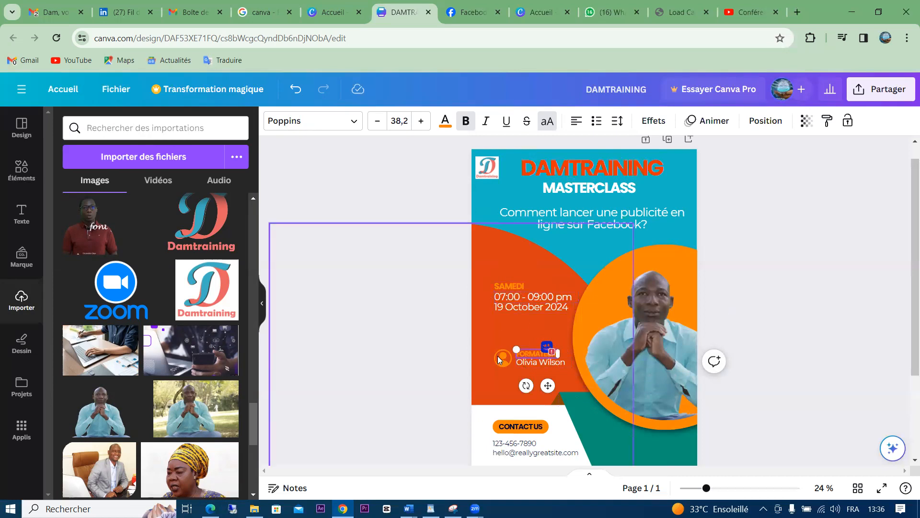
# Replace the placeholder Olivia Wilson with the trainer's full name
pyautogui.click(532, 361)
pyautogui.click(531, 361)
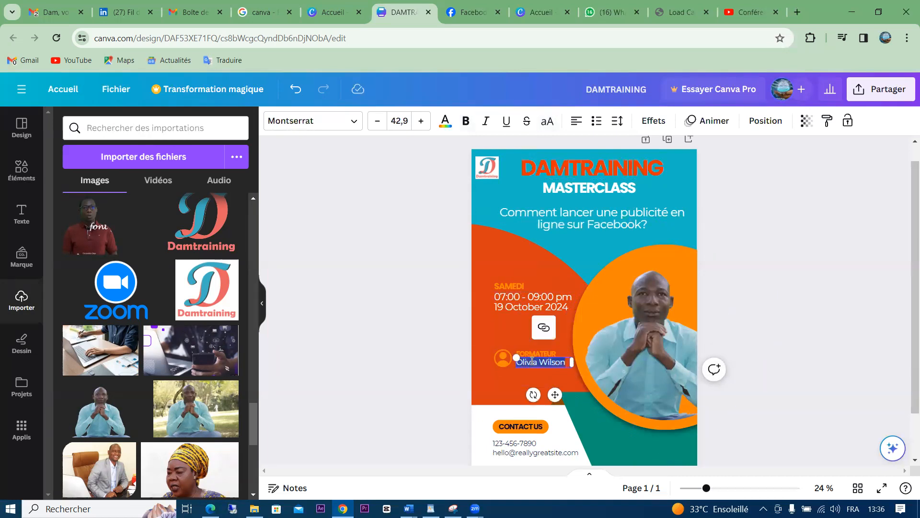
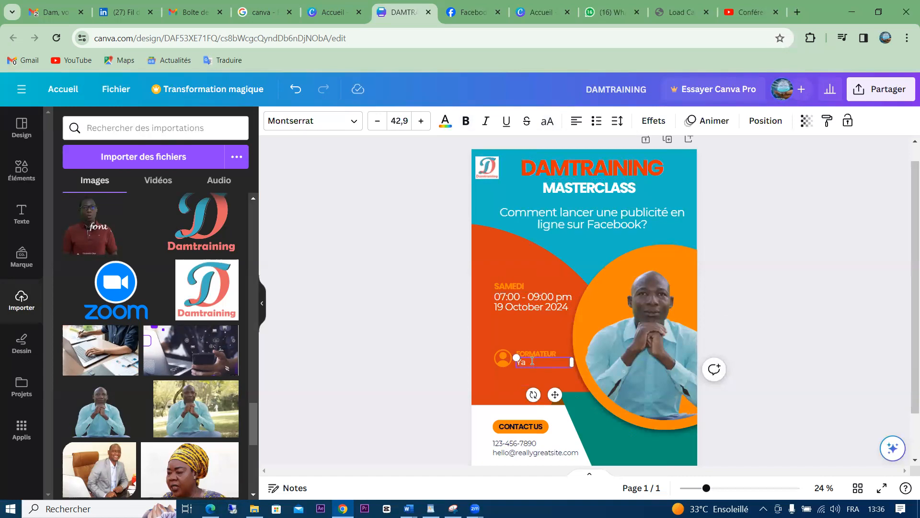
pyautogui.click(799, 294)
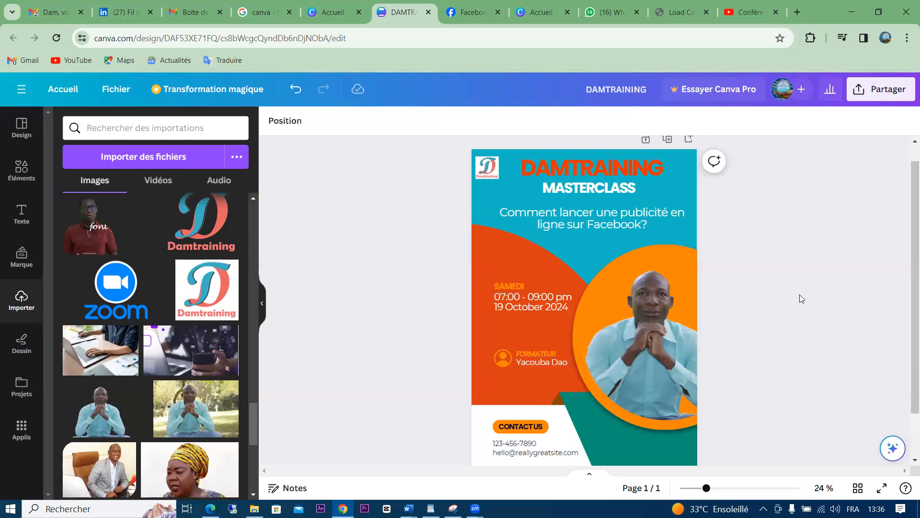
# Recolour the person icon beside the trainer's name to teal #15bbc6
pyautogui.click(648, 264)
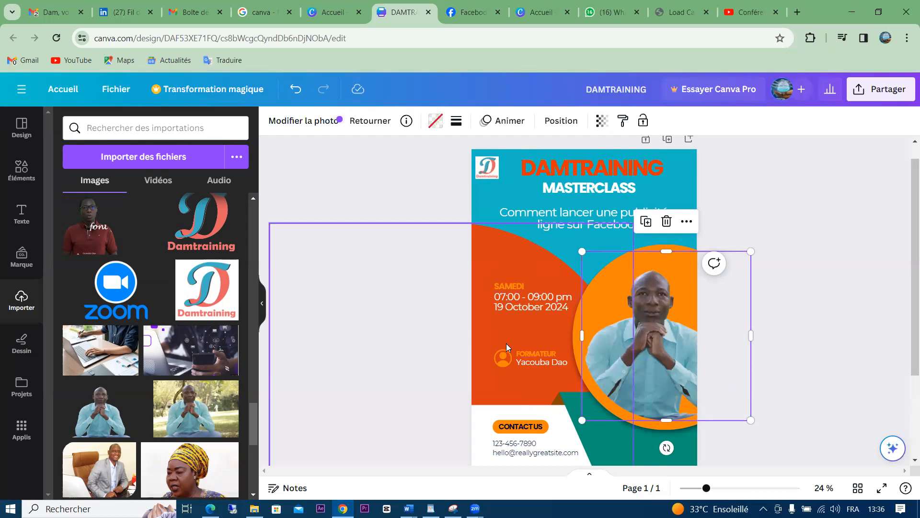
pyautogui.click(502, 363)
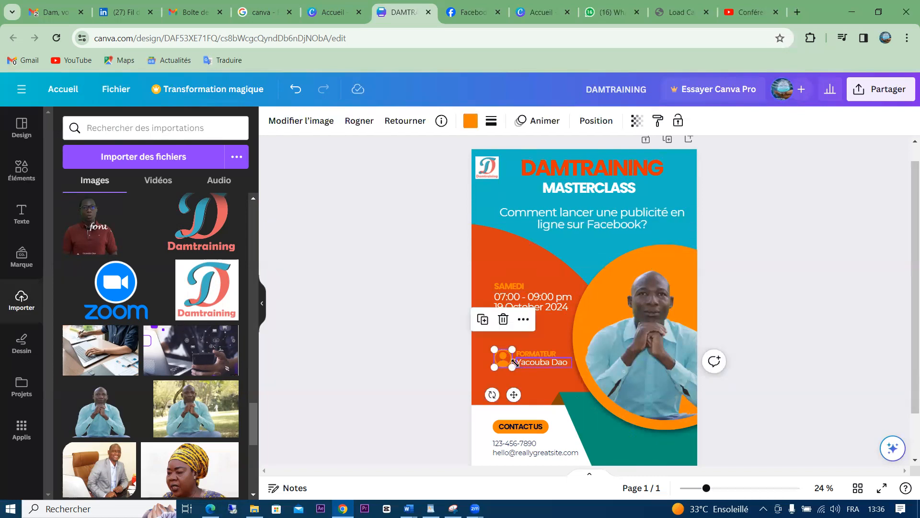
pyautogui.click(469, 122)
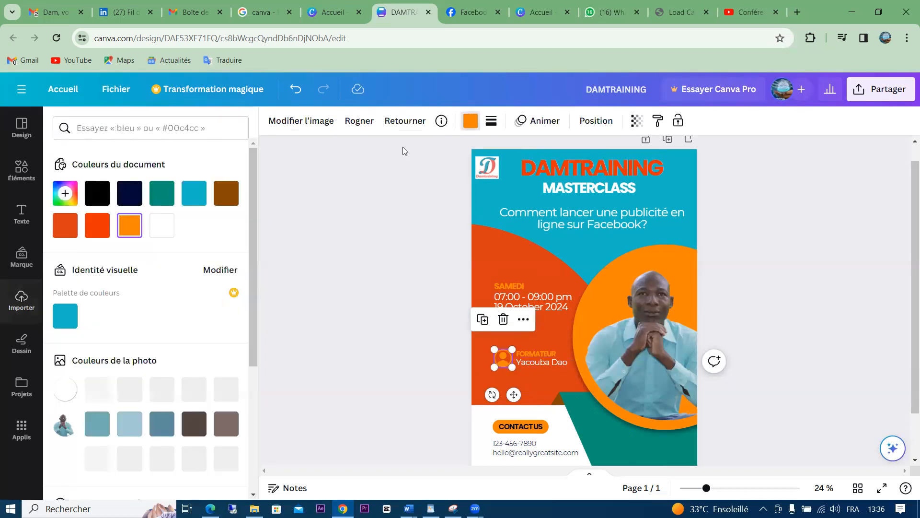
pyautogui.click(194, 194)
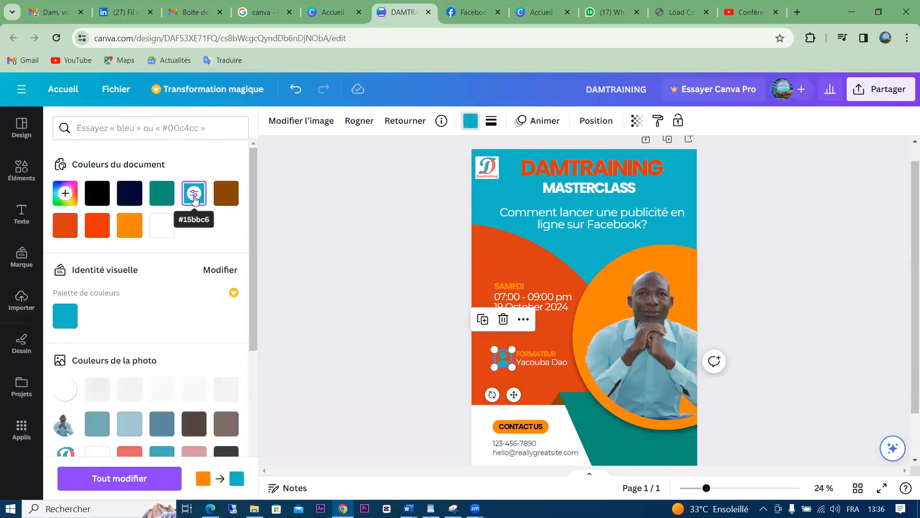
pyautogui.click(398, 374)
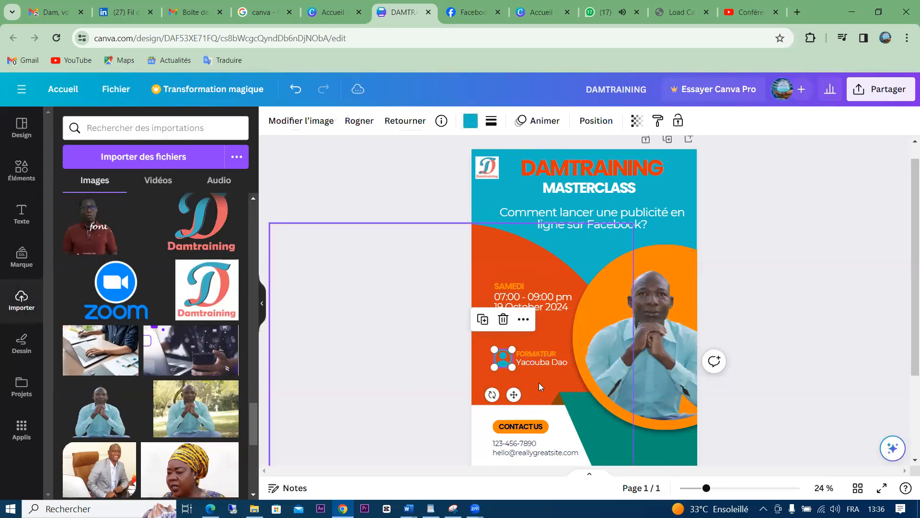
pyautogui.click(539, 382)
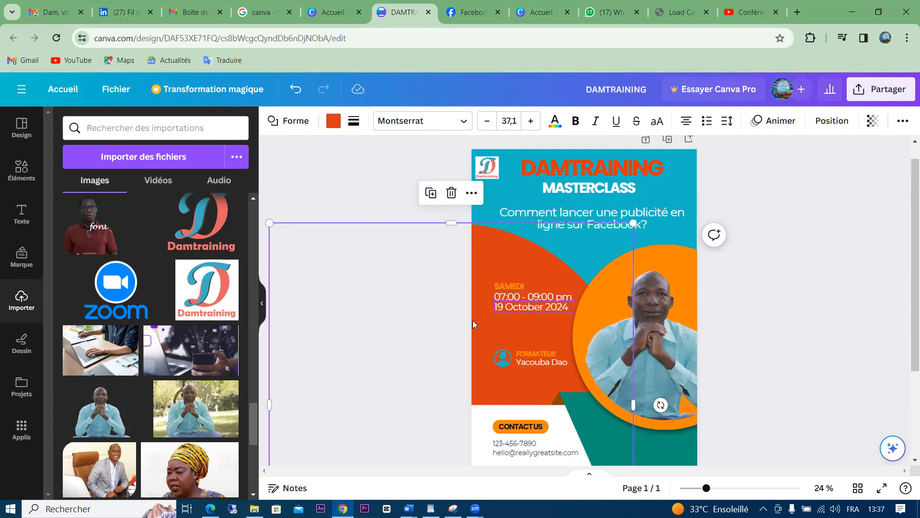
# Move the 07:00 - 09:00 pm time line below the 19 October 2024 date
pyautogui.click(535, 301)
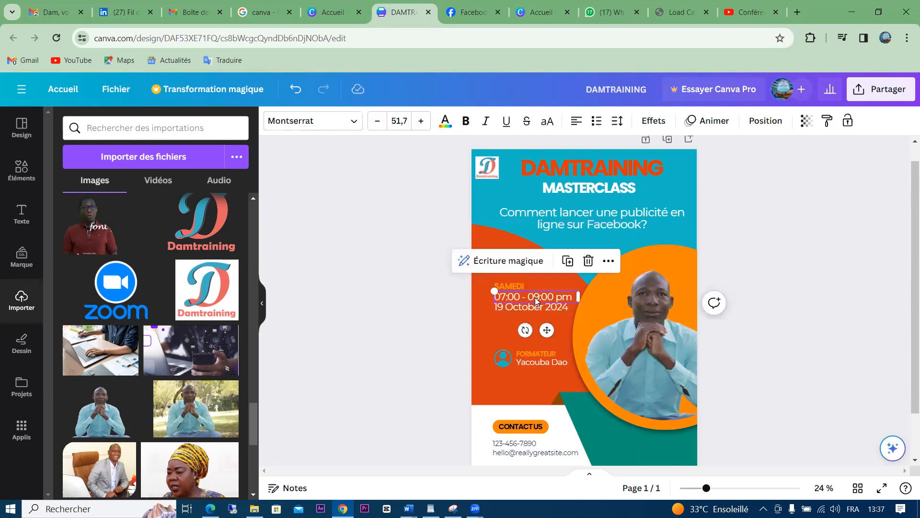
pyautogui.moveTo(534, 297); pyautogui.dragTo(544, 314)
pyautogui.click(526, 310)
pyautogui.click(549, 321)
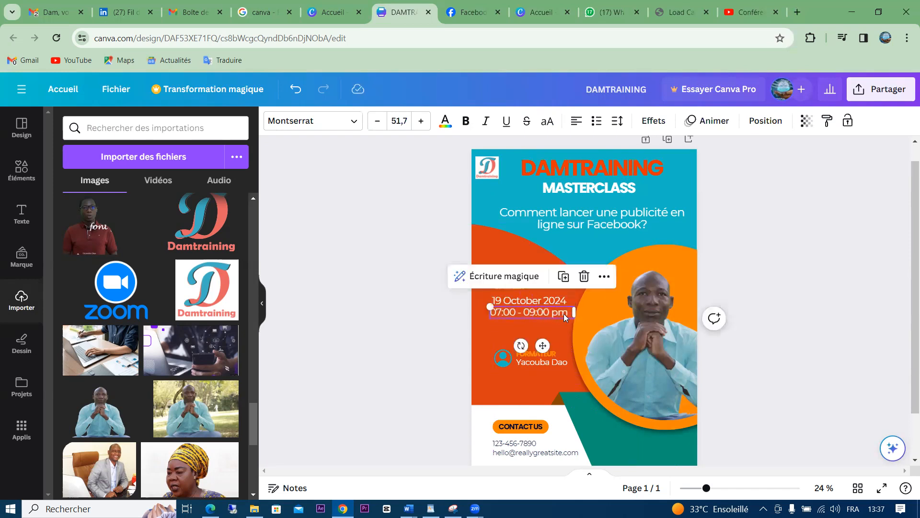
# Change the time text to '10h - 12h'
pyautogui.doubleClick(564, 314)
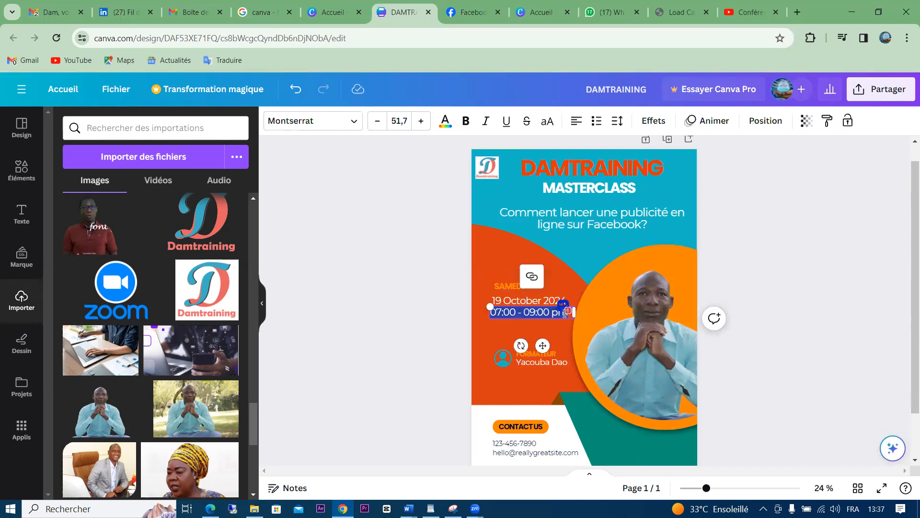
pyautogui.write('&')
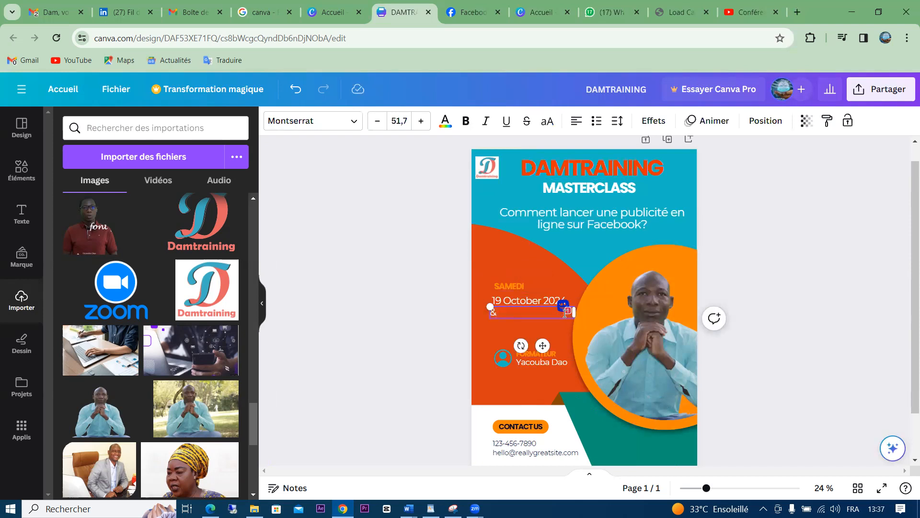
pyautogui.press('BackSpace')
pyautogui.write('10h - 12h')
pyautogui.click(396, 308)
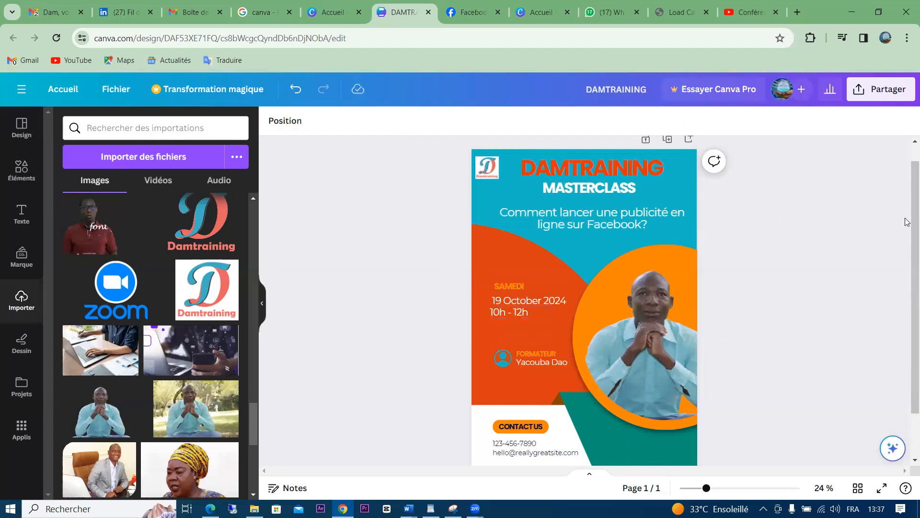
pyautogui.scroll(-2, 907, 220)
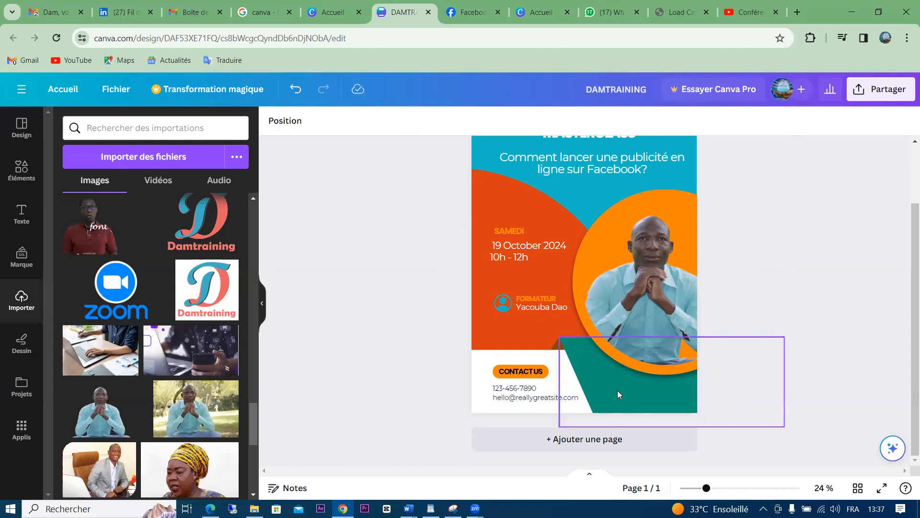
# Change the contact button text from CONTACT US to CONTACTS, dismissing the MerciApp spell-checker popup
pyautogui.click(541, 372)
pyautogui.click(540, 372)
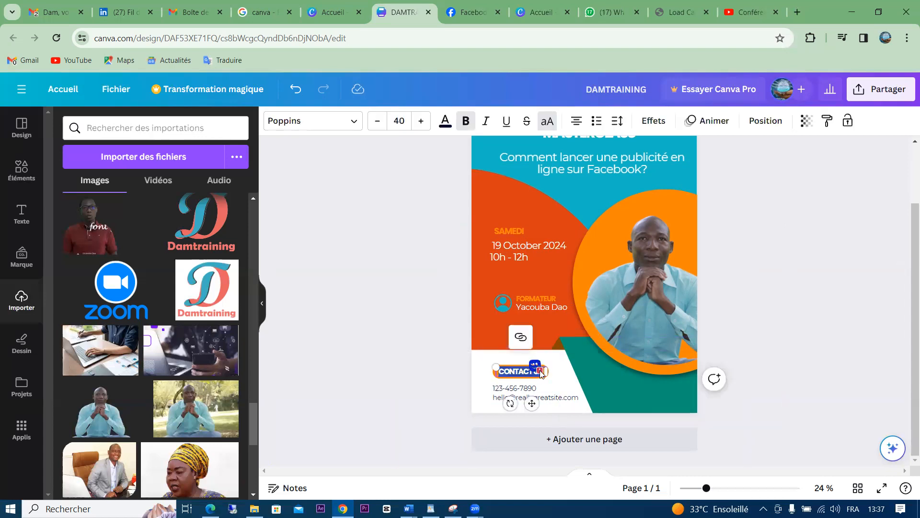
pyautogui.click(542, 373)
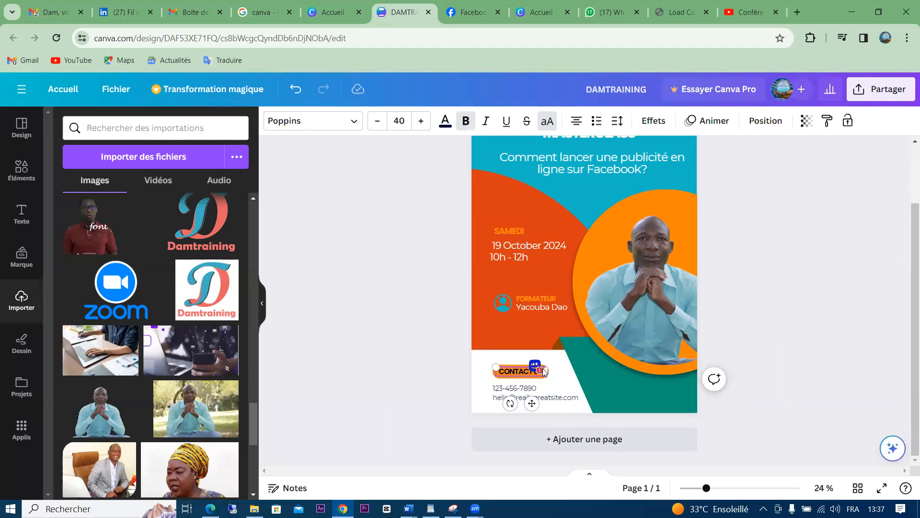
pyautogui.click(536, 373)
pyautogui.click(535, 365)
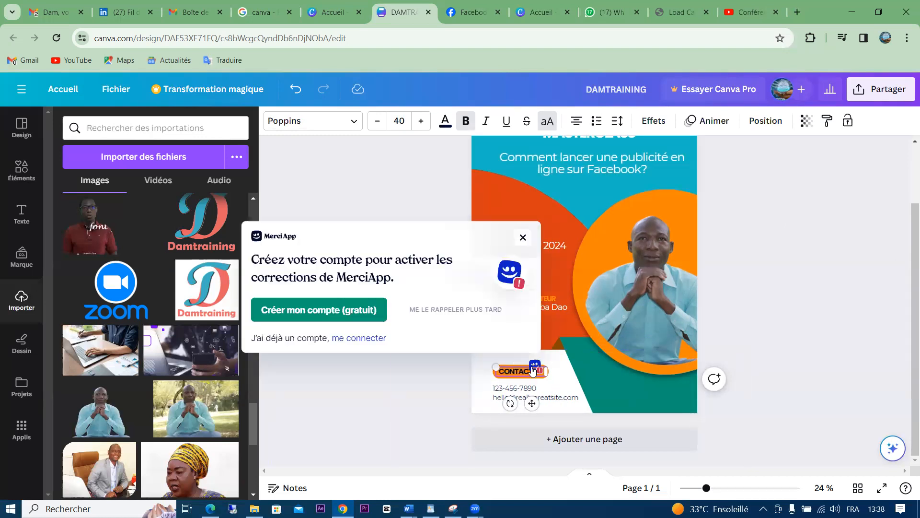
pyautogui.click(470, 309)
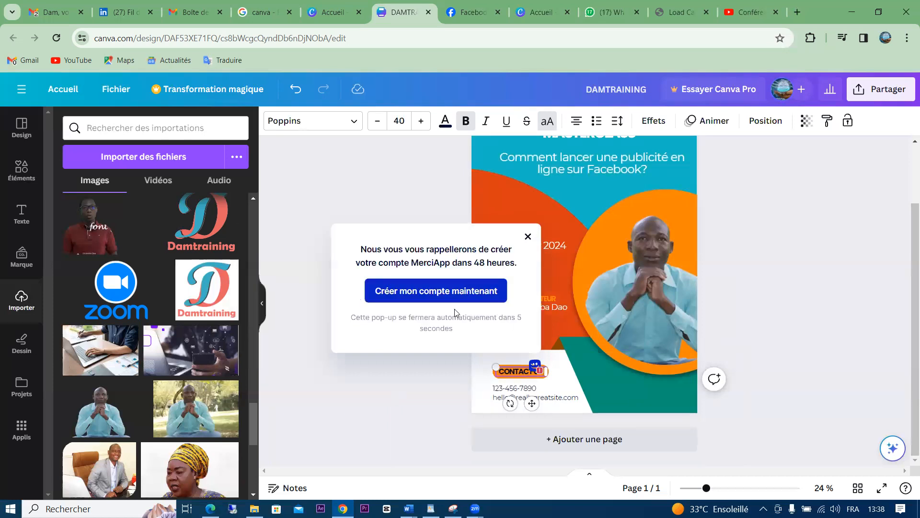
pyautogui.click(527, 235)
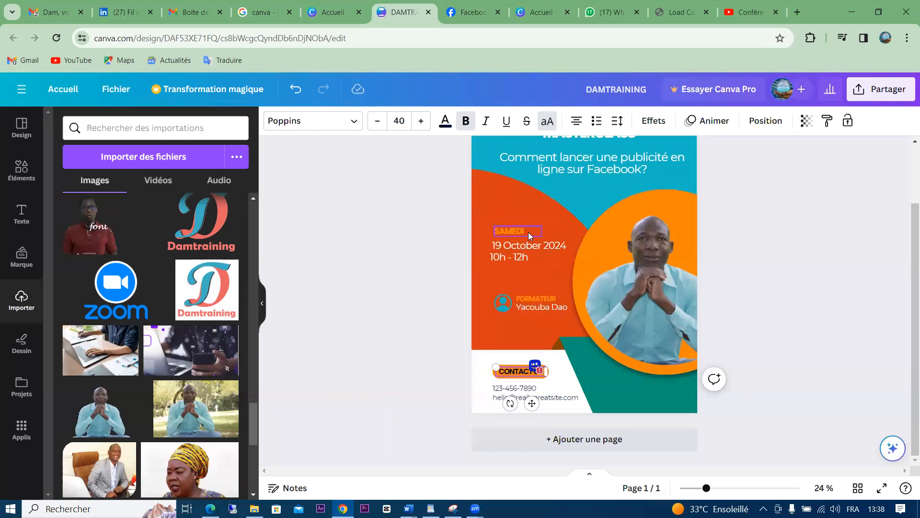
pyautogui.click(530, 370)
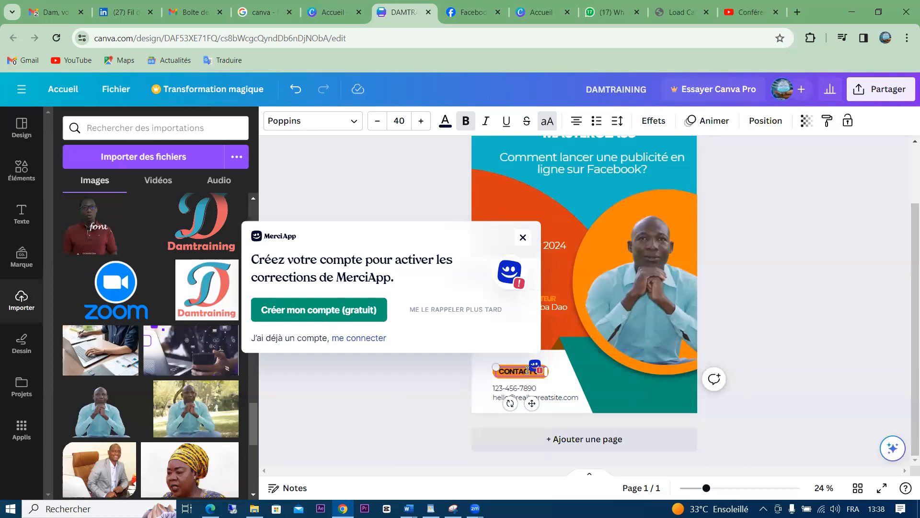
pyautogui.doubleClick(528, 371)
pyautogui.click(536, 373)
pyautogui.doubleClick(536, 373)
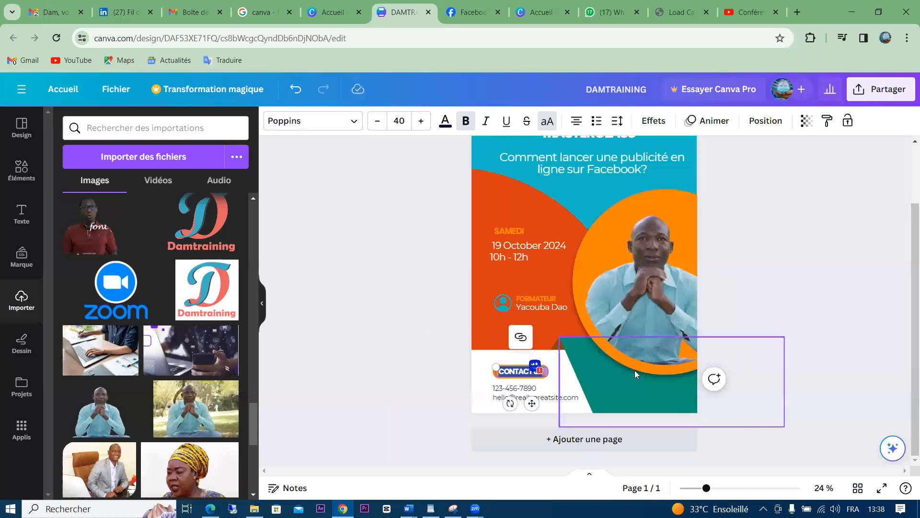
pyautogui.write('C')
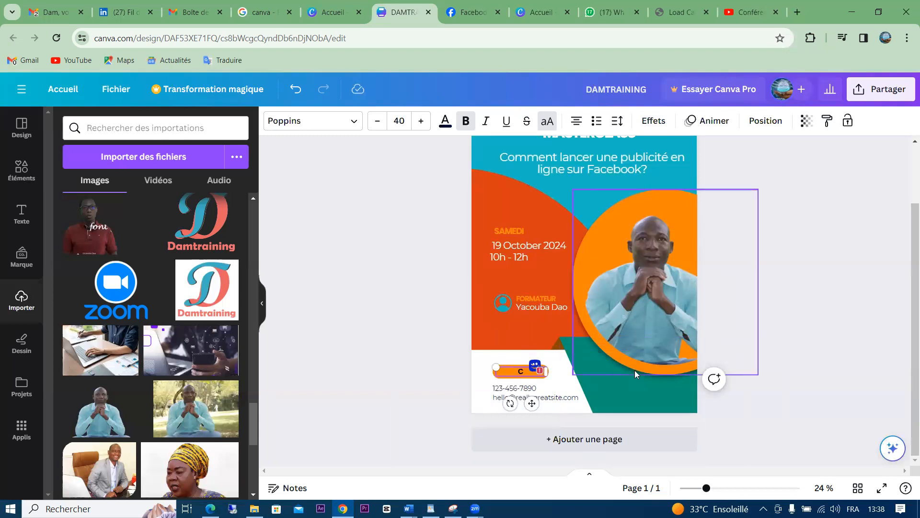
pyautogui.write('ONTACT')
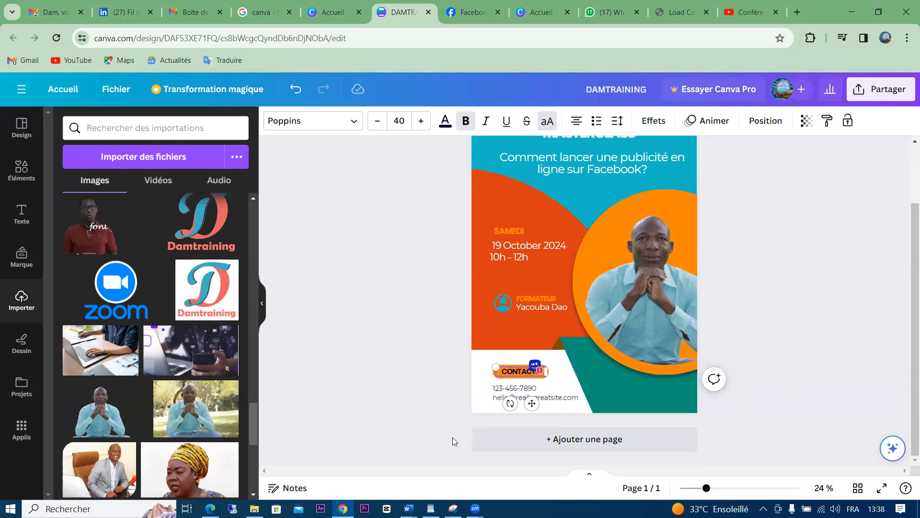
pyautogui.click(420, 396)
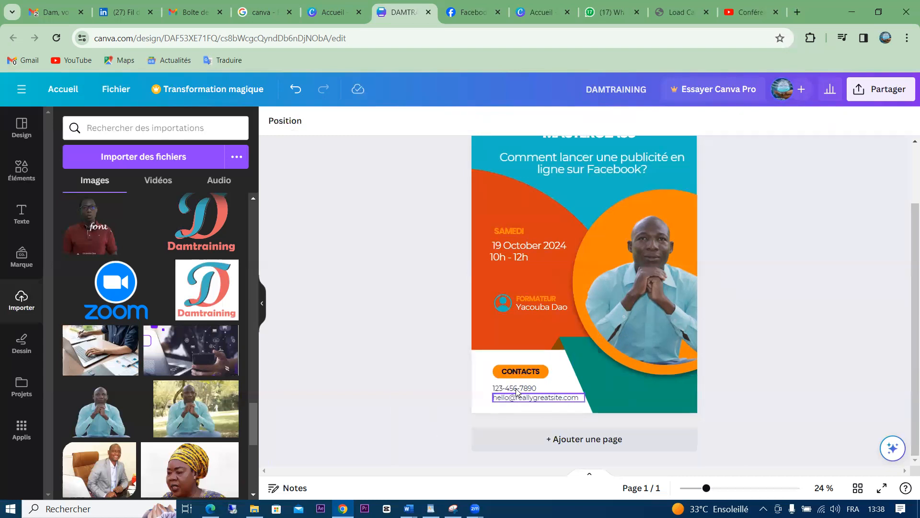
# Replace the sample phone number with the training's phone number
pyautogui.click(539, 391)
pyautogui.click(538, 389)
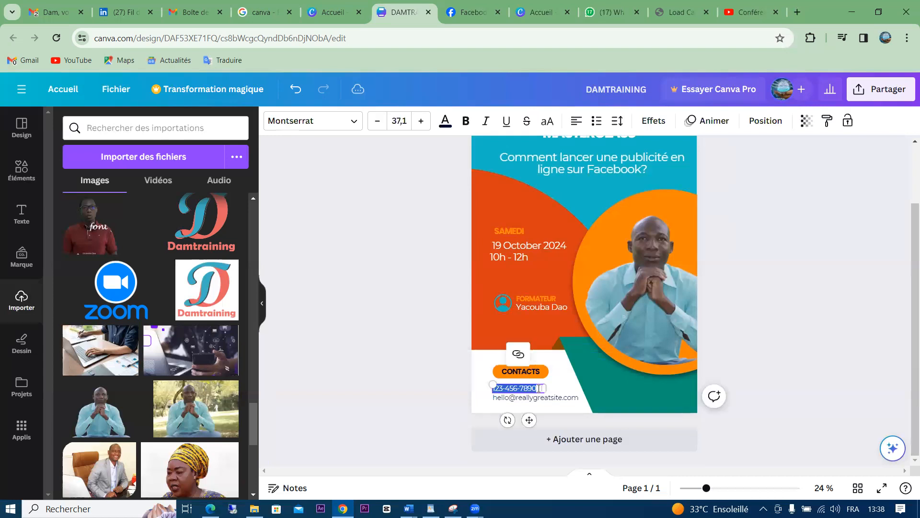
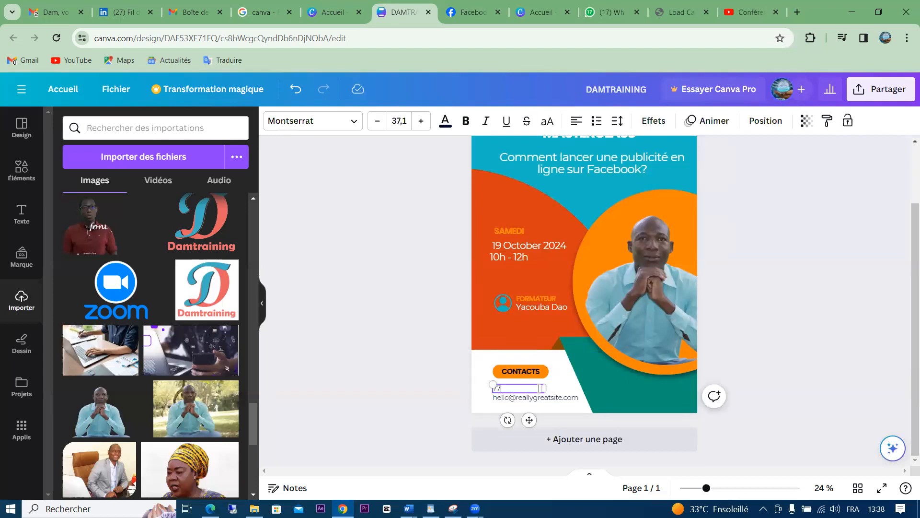
pyautogui.click(768, 330)
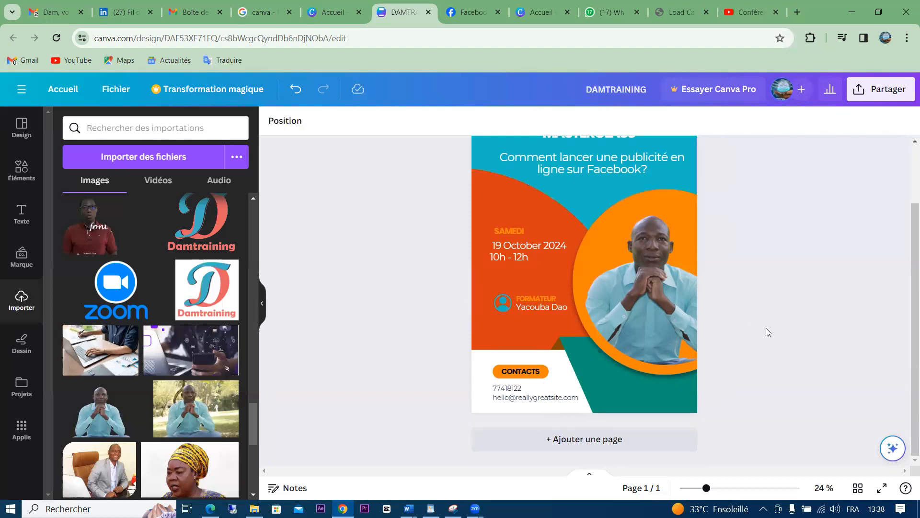
# Replace the sample e-mail with the training's address on one line, nudging both contact lines left
pyautogui.doubleClick(527, 396)
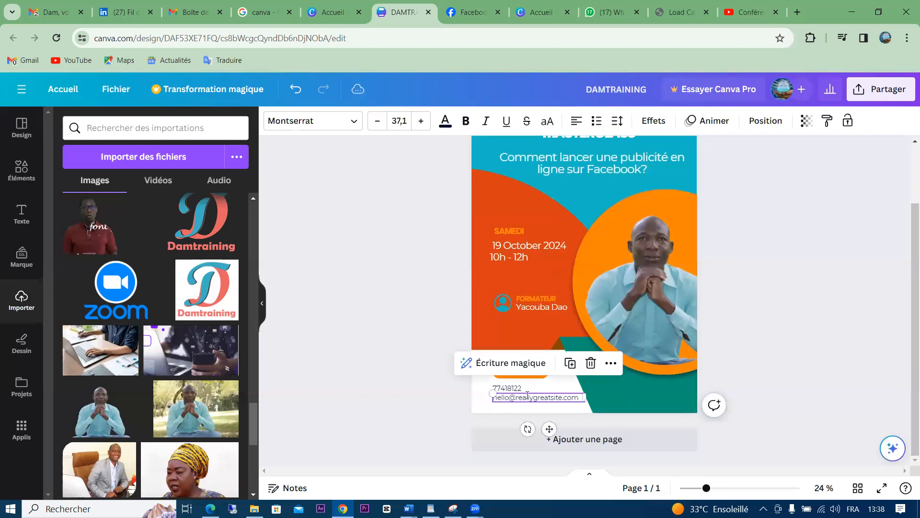
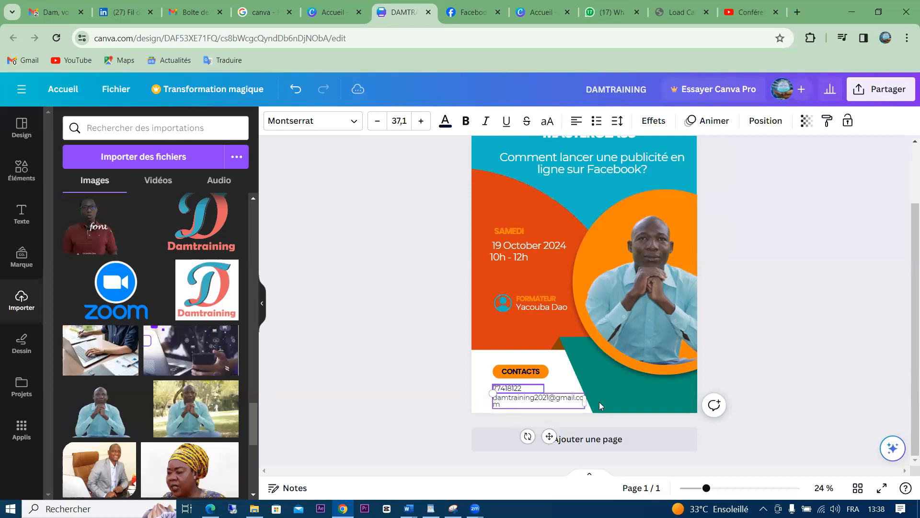
pyautogui.moveTo(587, 399); pyautogui.dragTo(604, 400)
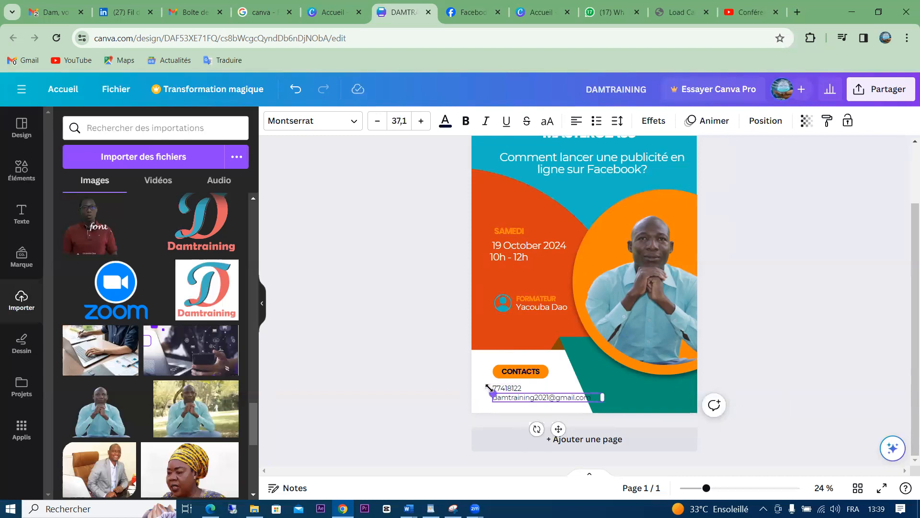
pyautogui.click(426, 383)
pyautogui.click(501, 401)
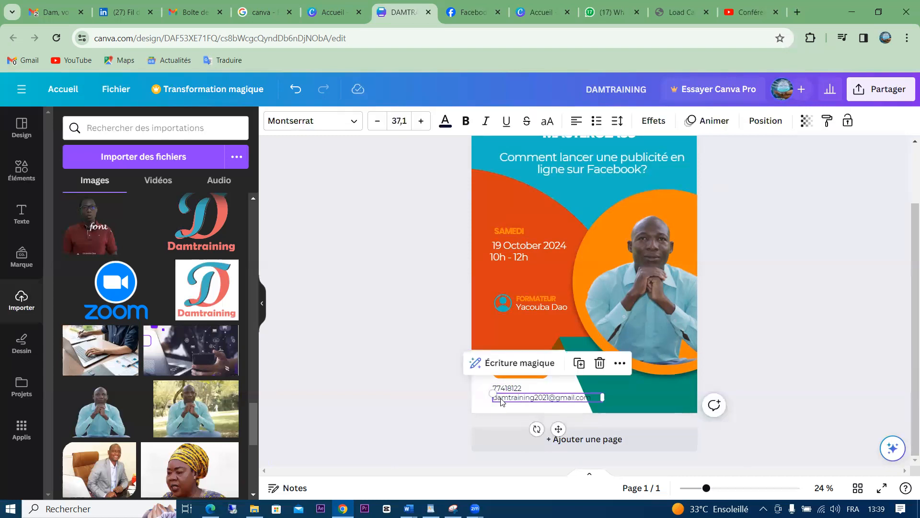
pyautogui.press('Left')
pyautogui.press('Left')
pyautogui.press('Left')
pyautogui.press('Left')
pyautogui.press('Left')
pyautogui.press('Left')
pyautogui.press('Left')
pyautogui.press('Left')
pyautogui.press('Left')
pyautogui.press('Left')
pyautogui.press('Left')
pyautogui.press('Left')
pyautogui.press('Left')
pyautogui.press('Left')
pyautogui.press('Left')
pyautogui.press('Left')
pyautogui.press('Left')
pyautogui.press('Left')
pyautogui.press('Left')
pyautogui.press('Left')
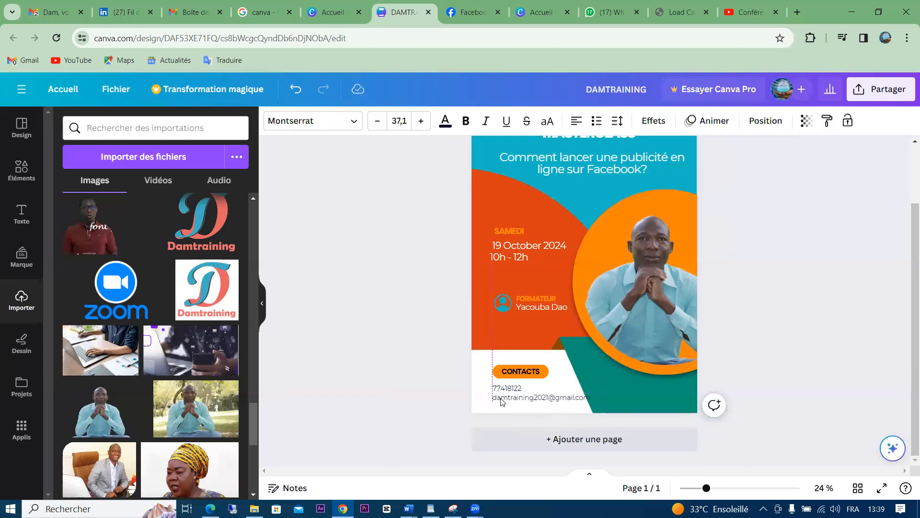
pyautogui.click(501, 389)
pyautogui.click(502, 389)
pyautogui.press('Left')
pyautogui.press('Left')
pyautogui.press('Left')
pyautogui.press('Left')
pyautogui.press('Left')
pyautogui.press('Left')
pyautogui.press('Left')
pyautogui.press('Left')
pyautogui.press('Left')
pyautogui.press('Left')
pyautogui.press('Left')
pyautogui.press('Left')
pyautogui.press('Left')
pyautogui.press('Left')
pyautogui.press('Left')
pyautogui.press('Left')
pyautogui.press('Left')
pyautogui.press('Left')
pyautogui.press('Left')
pyautogui.press('Left')
pyautogui.press('Left')
pyautogui.press('Left')
pyautogui.press('Left')
pyautogui.press('Left')
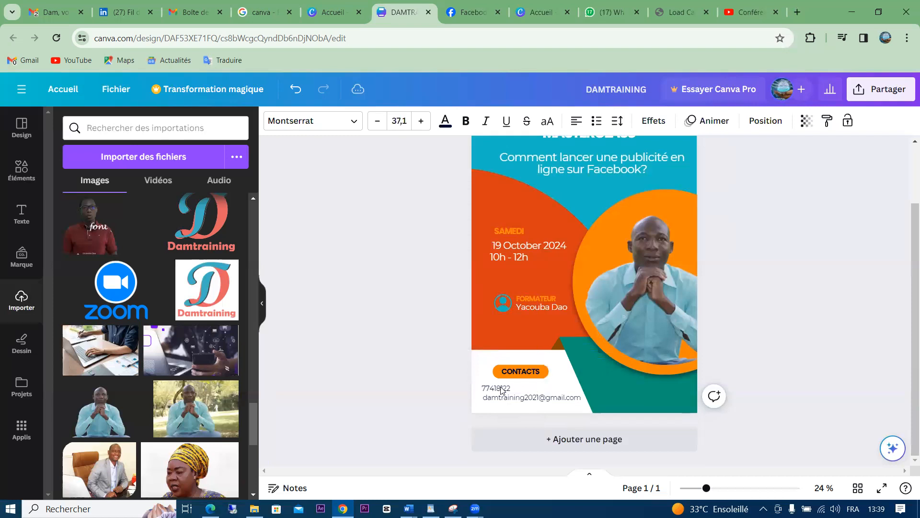
# Nudge the CONTACTS label and its orange pill left to line up with the phone and e-mail lines
pyautogui.click(800, 299)
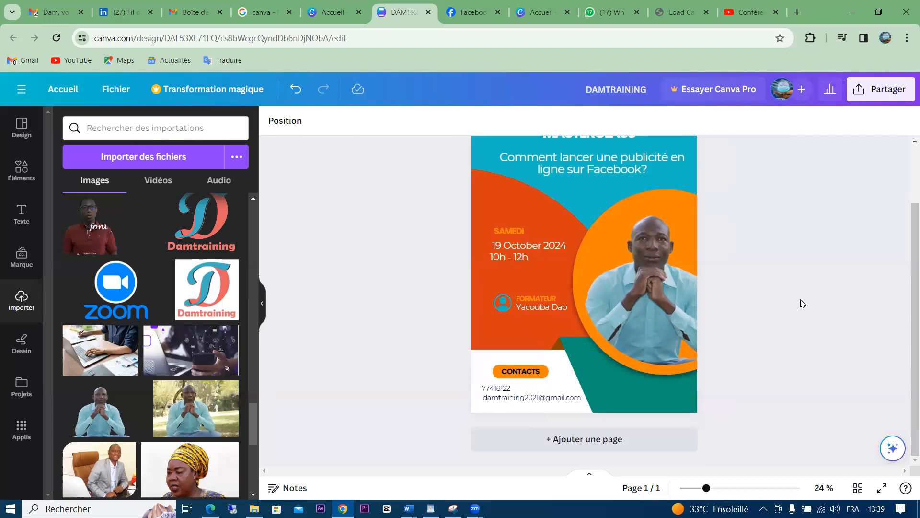
pyautogui.moveTo(395, 464); pyautogui.dragTo(483, 374)
pyautogui.press('Left')
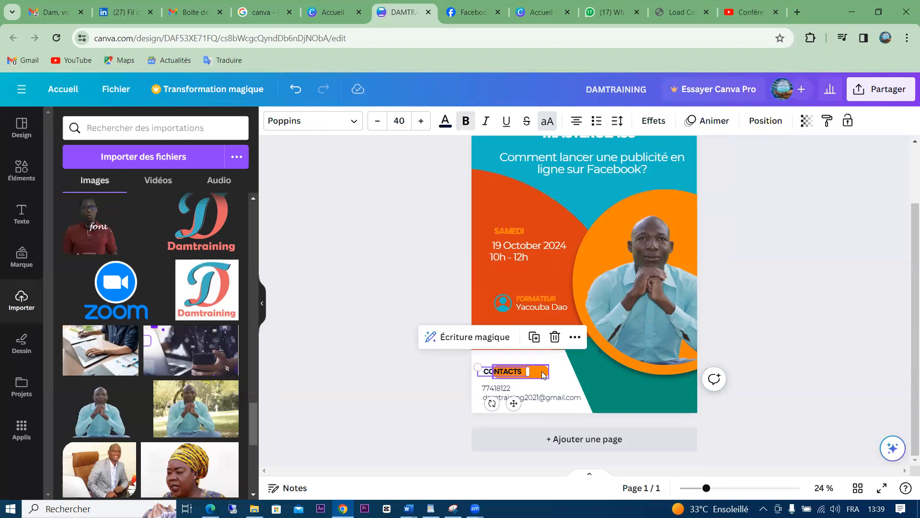
pyautogui.click(543, 374)
pyautogui.press('Left')
pyautogui.press('Left')
pyautogui.press('Left')
pyautogui.press('Left')
pyautogui.press('Left')
pyautogui.press('Left')
pyautogui.press('Left')
pyautogui.press('Left')
pyautogui.press('Left')
pyautogui.press('Left')
pyautogui.press('Left')
pyautogui.press('Left')
pyautogui.press('Left')
pyautogui.press('Left')
pyautogui.press('Left')
pyautogui.press('Left')
pyautogui.press('Left')
pyautogui.press('Left')
pyautogui.press('Left')
pyautogui.press('Left')
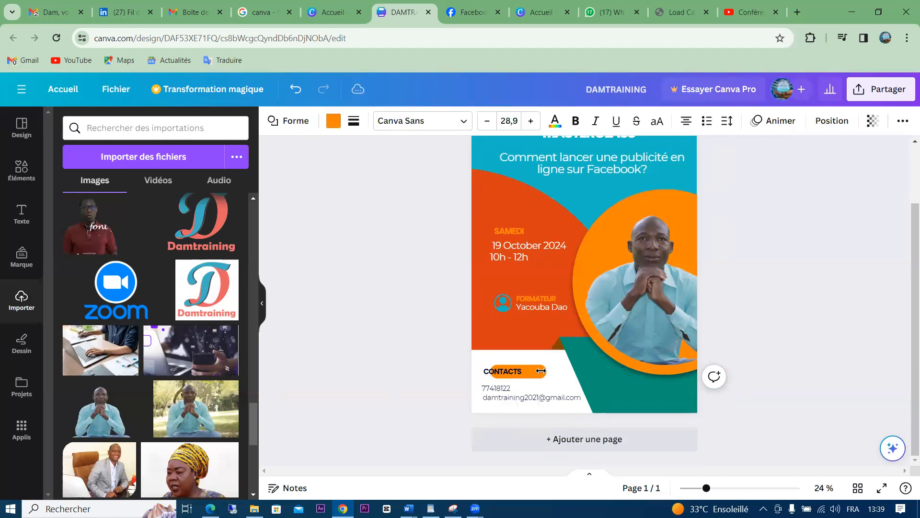
pyautogui.press('Left')
pyautogui.press('Left')
pyautogui.press('Left')
pyautogui.press('Left')
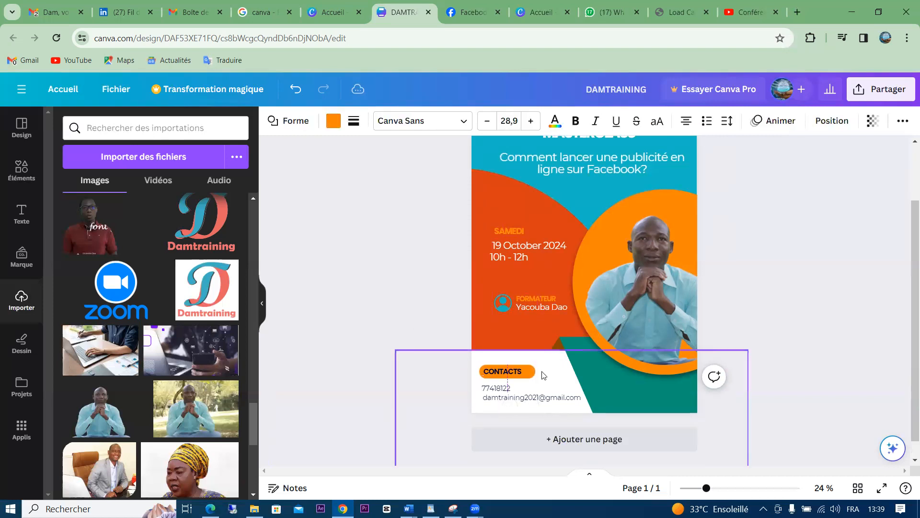
pyautogui.click(800, 271)
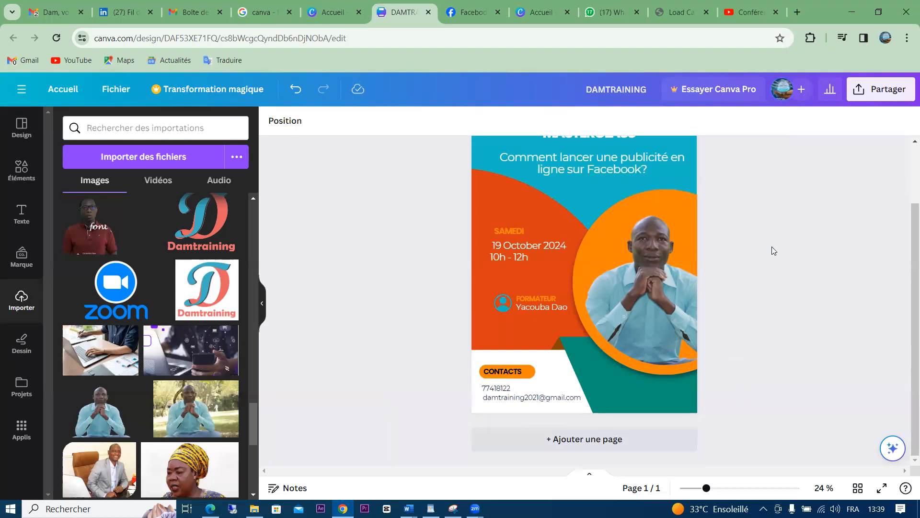
# Try a red-orange fill on the circle behind the photo, then revert it to orange #ff8505
pyautogui.click(669, 210)
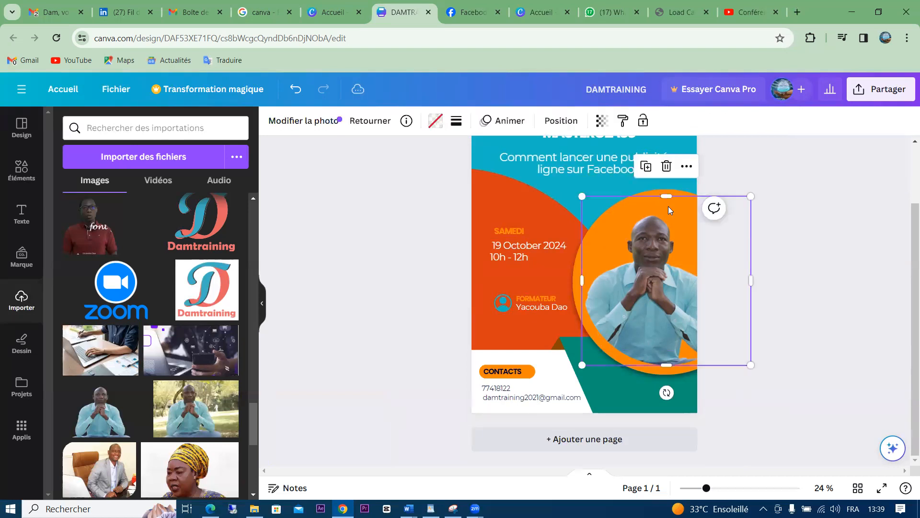
pyautogui.click(574, 280)
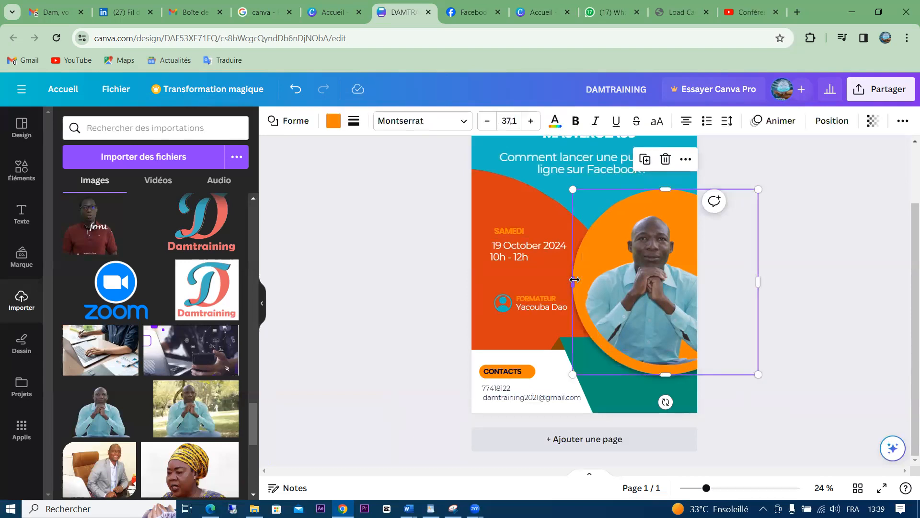
pyautogui.click(334, 123)
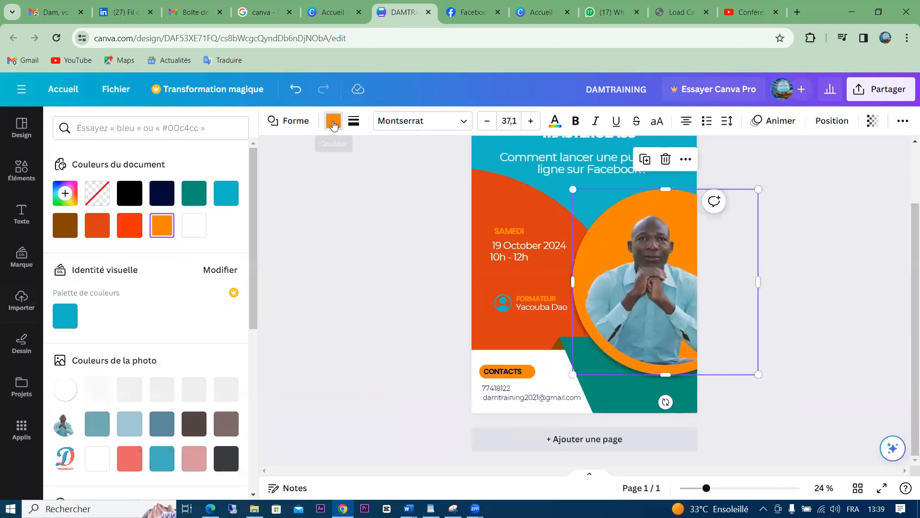
pyautogui.click(128, 227)
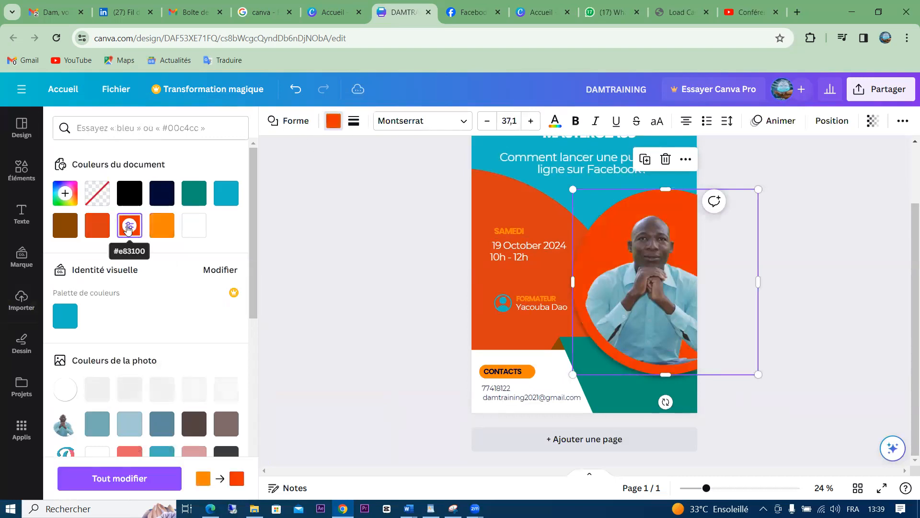
pyautogui.click(160, 230)
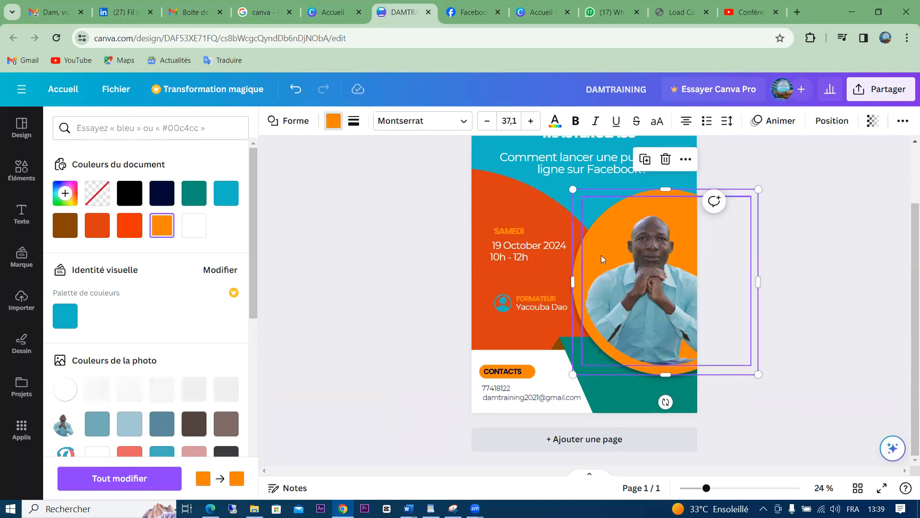
# Enlarge the man's photo from its corner and move it left and slightly down
pyautogui.click(654, 291)
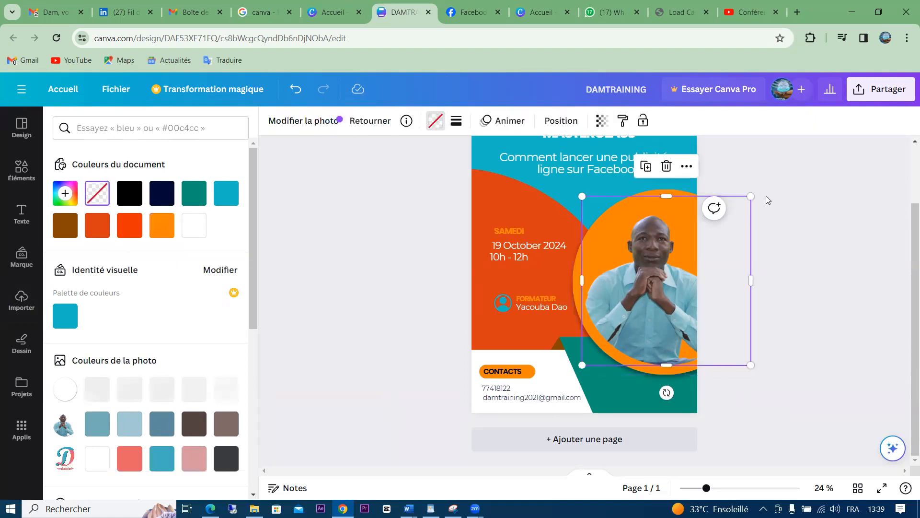
pyautogui.moveTo(750, 196); pyautogui.dragTo(788, 120)
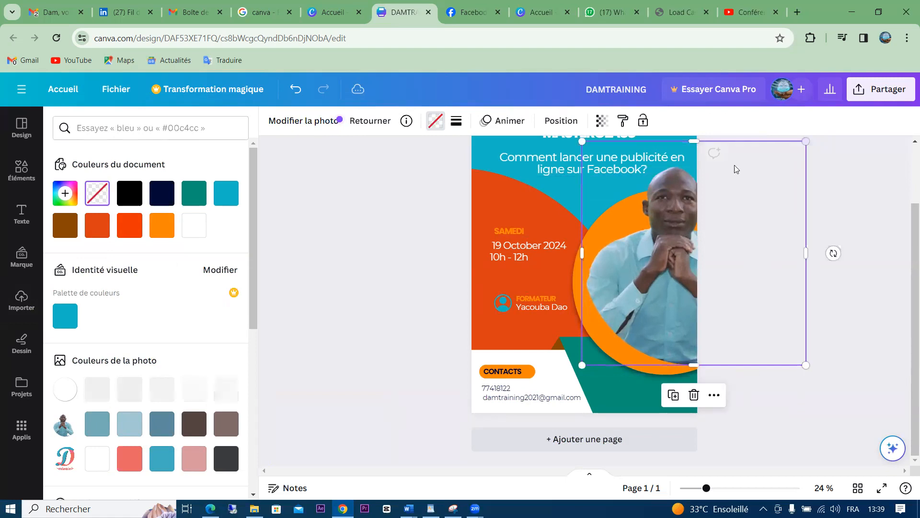
pyautogui.moveTo(669, 237); pyautogui.dragTo(654, 256)
# Close the colour panel and nudge the man's photo slightly down with the arrow key
pyautogui.click(822, 184)
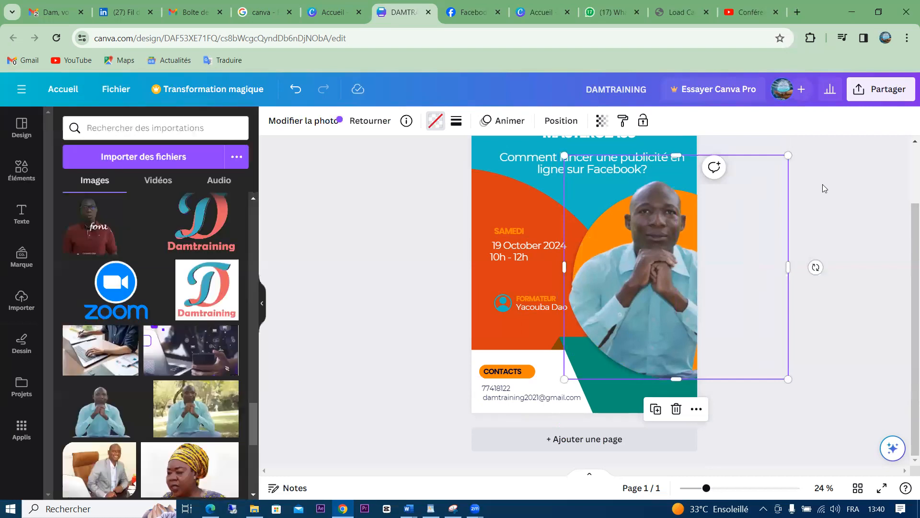
pyautogui.click(478, 238)
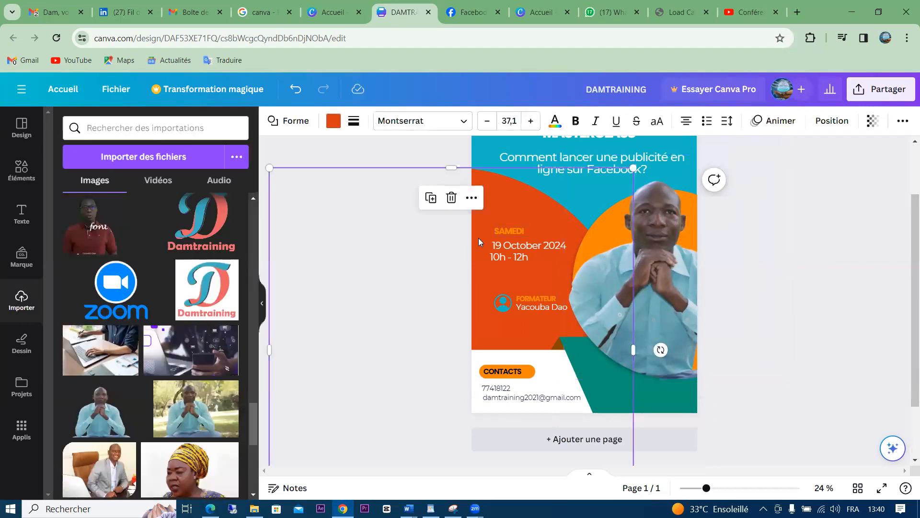
pyautogui.click(656, 271)
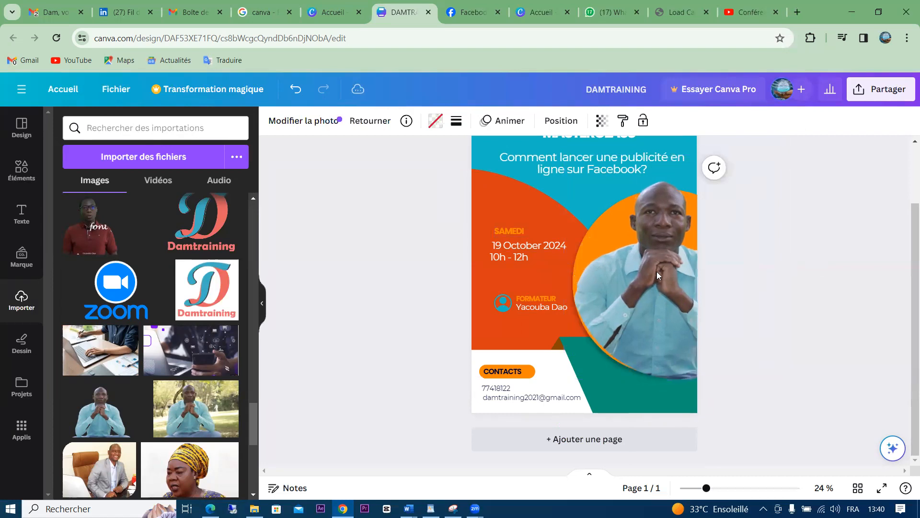
pyautogui.press('Down')
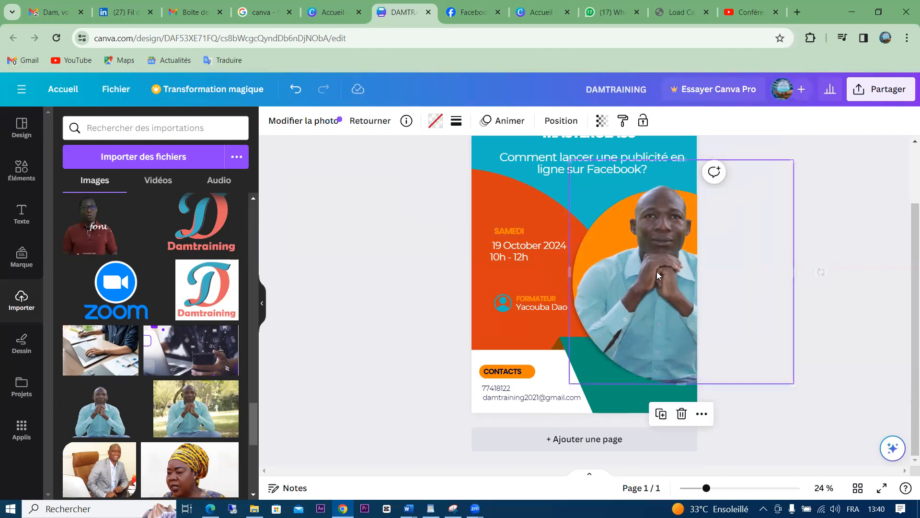
pyautogui.click(398, 248)
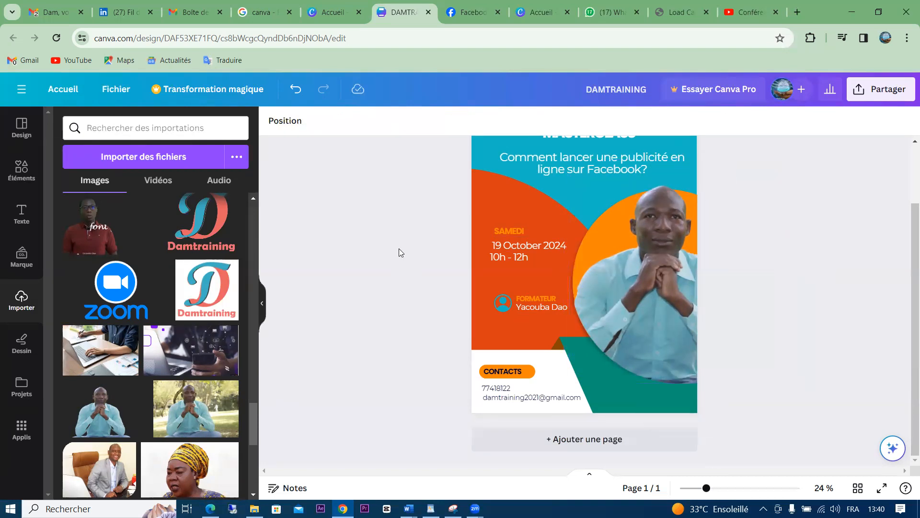
pyautogui.click(23, 222)
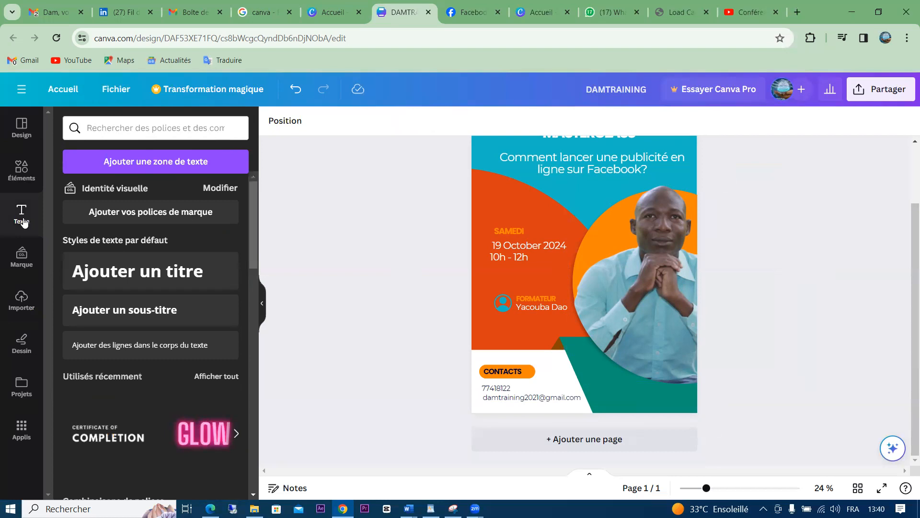
pyautogui.click(23, 266)
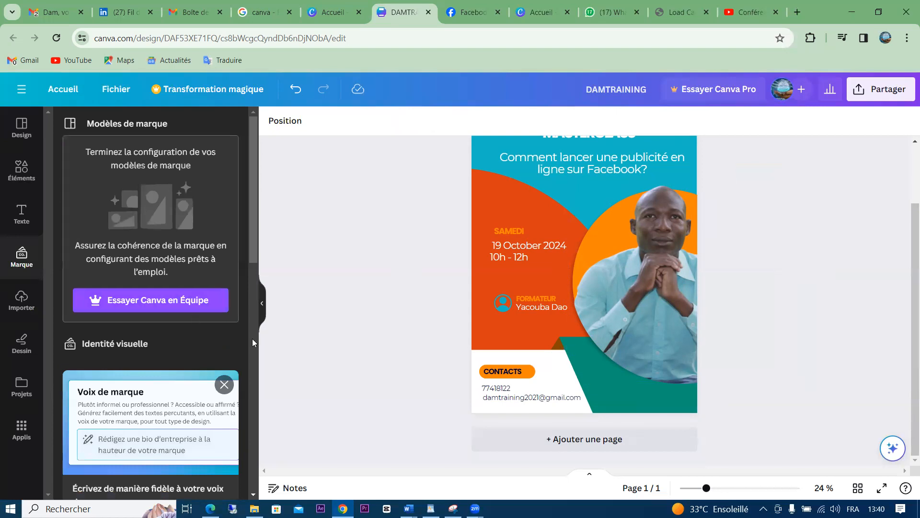
pyautogui.click(224, 386)
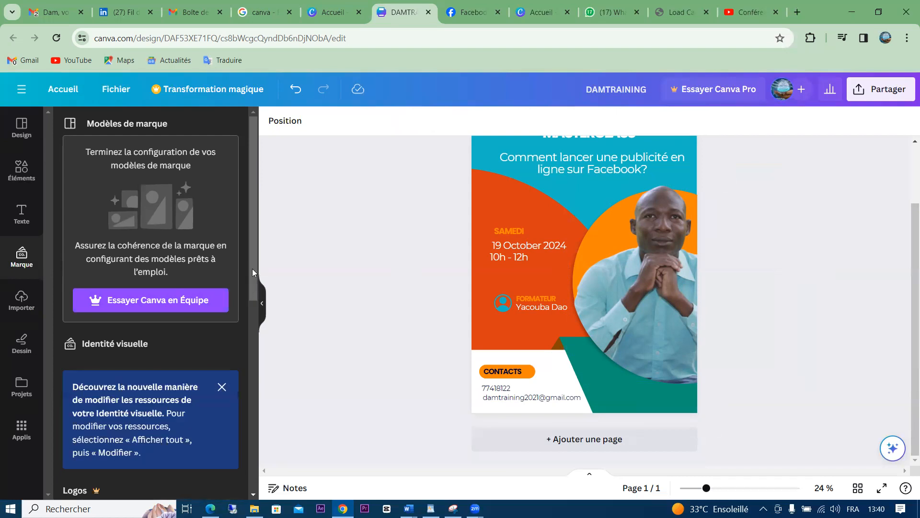
pyautogui.scroll(-2, 247, 312)
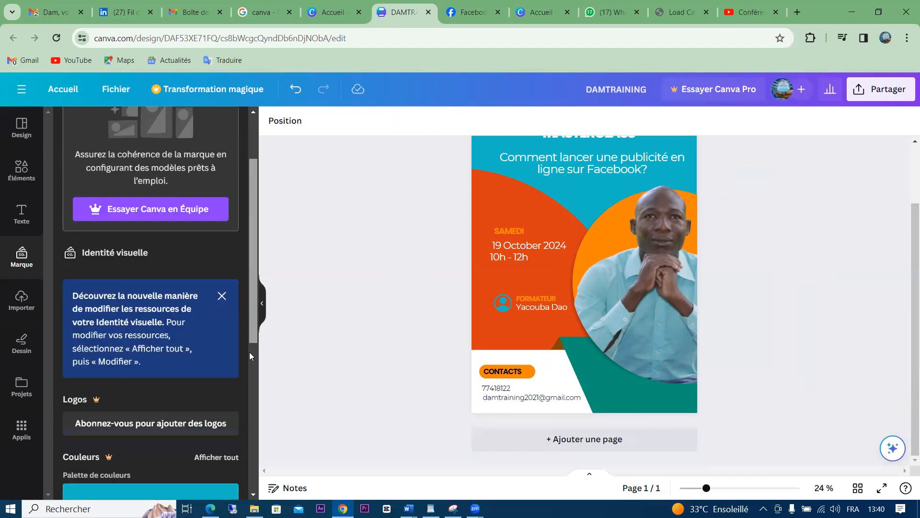
pyautogui.scroll(-2, 248, 363)
pyautogui.scroll(-2, 247, 402)
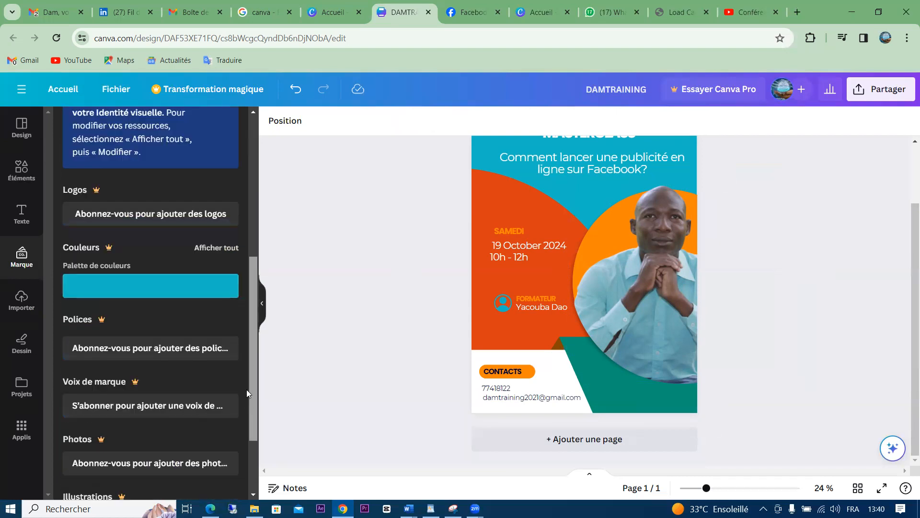
pyautogui.scroll(1, 246, 390)
pyautogui.scroll(3, 250, 369)
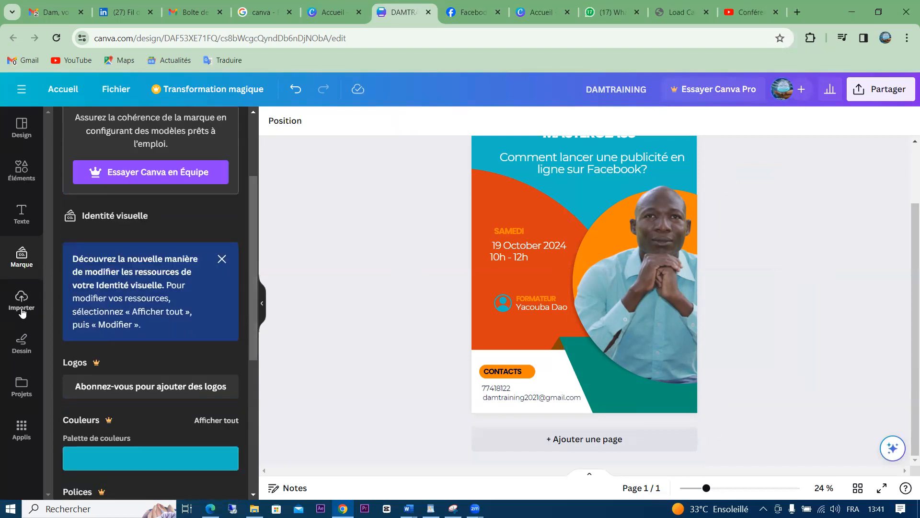
pyautogui.click(21, 342)
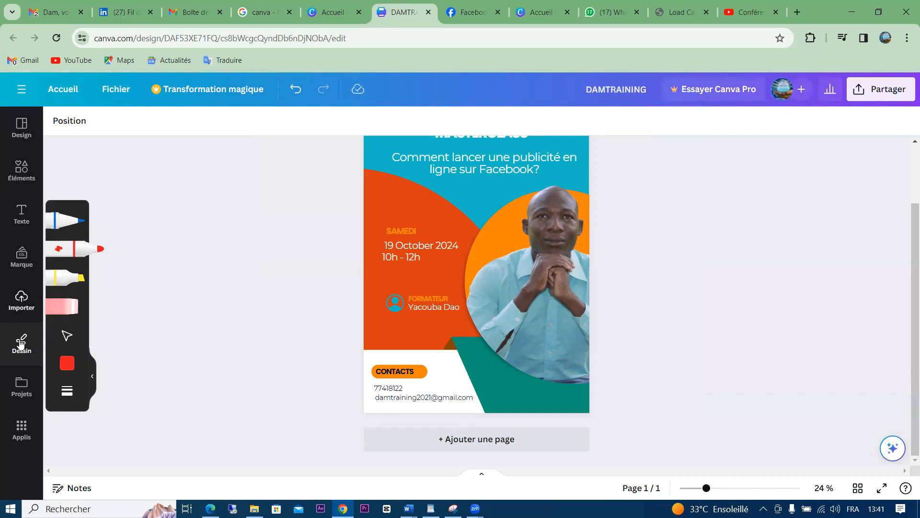
pyautogui.click(21, 213)
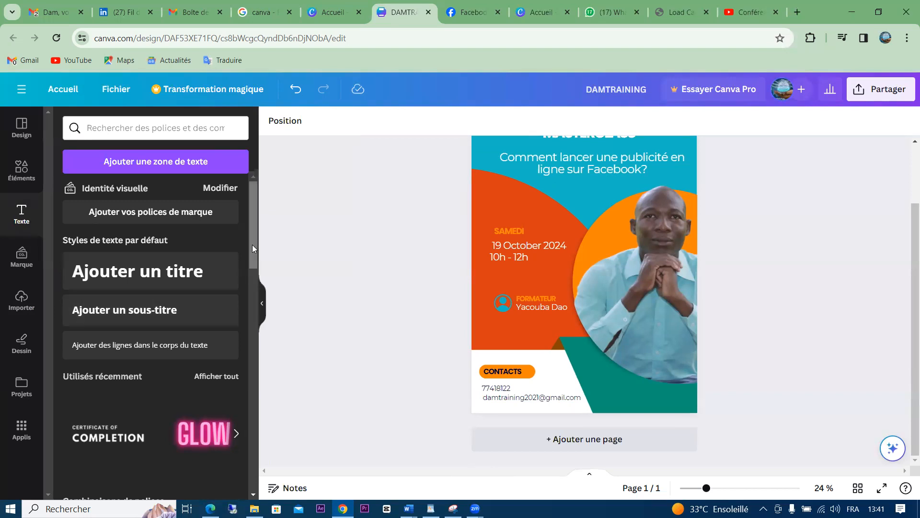
pyautogui.scroll(-5, 251, 288)
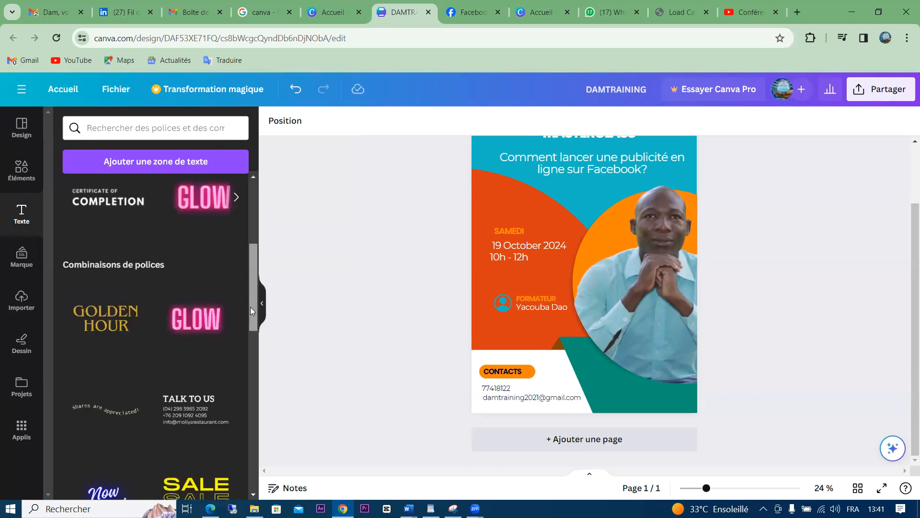
pyautogui.scroll(-5, 251, 365)
pyautogui.scroll(-5, 248, 460)
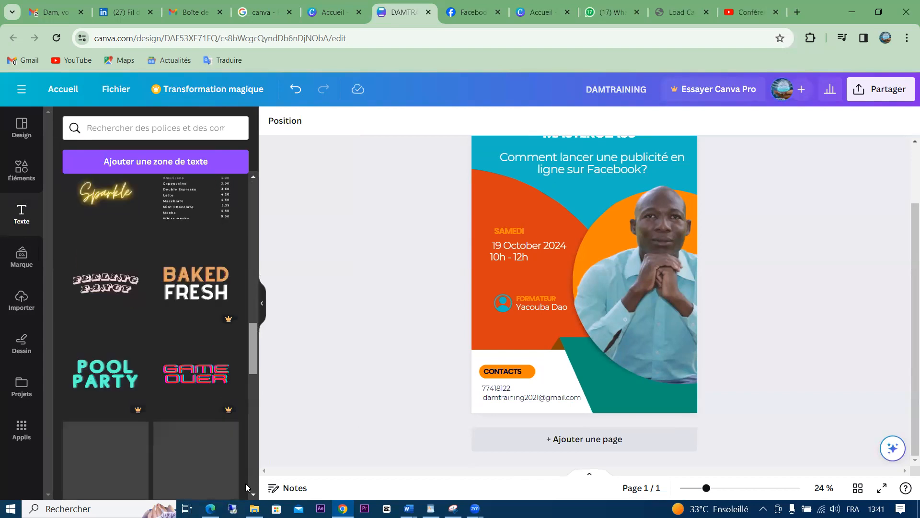
pyautogui.scroll(-5, 251, 417)
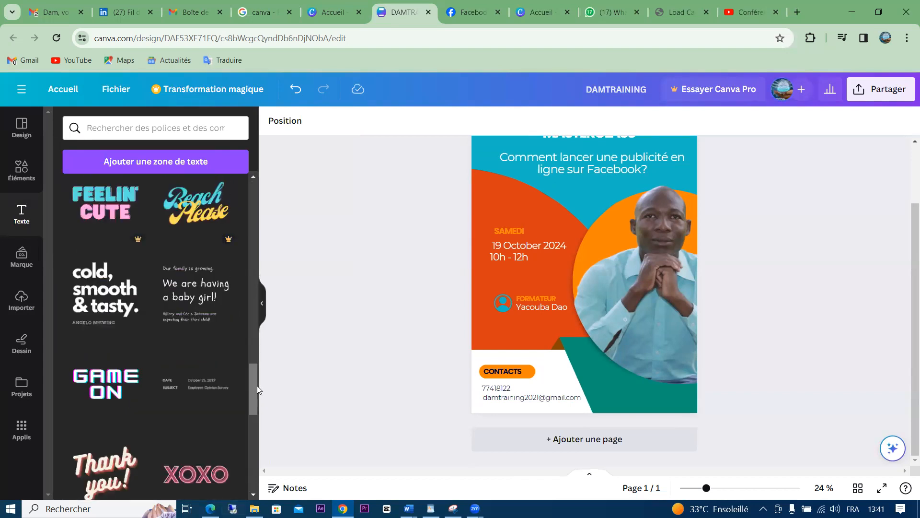
pyautogui.scroll(-5, 253, 412)
pyautogui.scroll(-5, 252, 468)
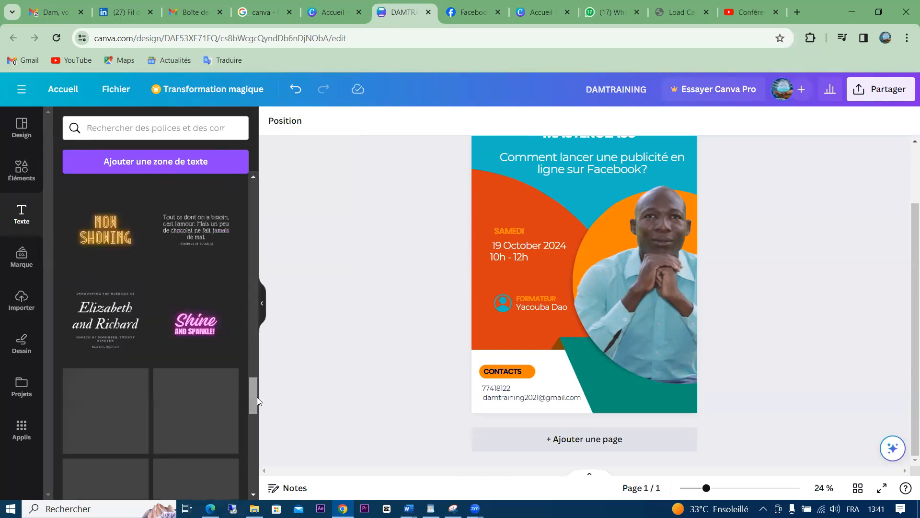
pyautogui.scroll(10, 267, 307)
pyautogui.scroll(10, 266, 264)
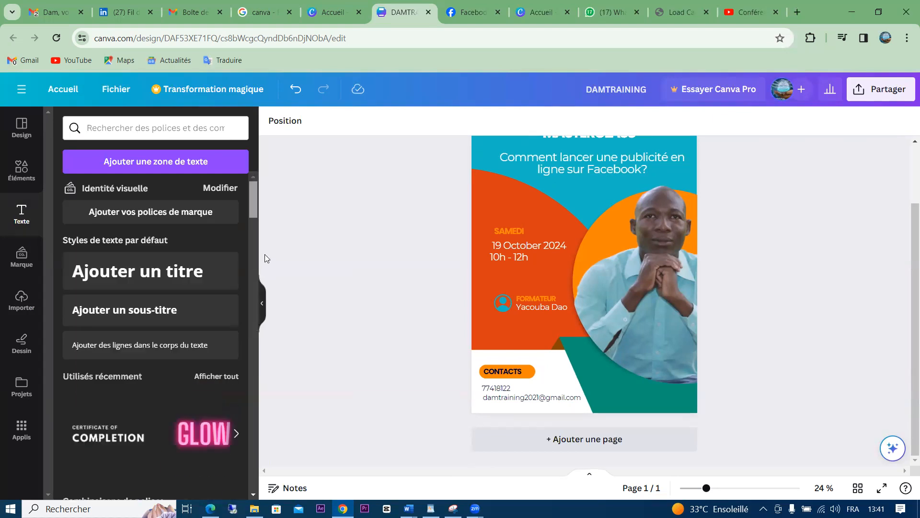
pyautogui.click(221, 188)
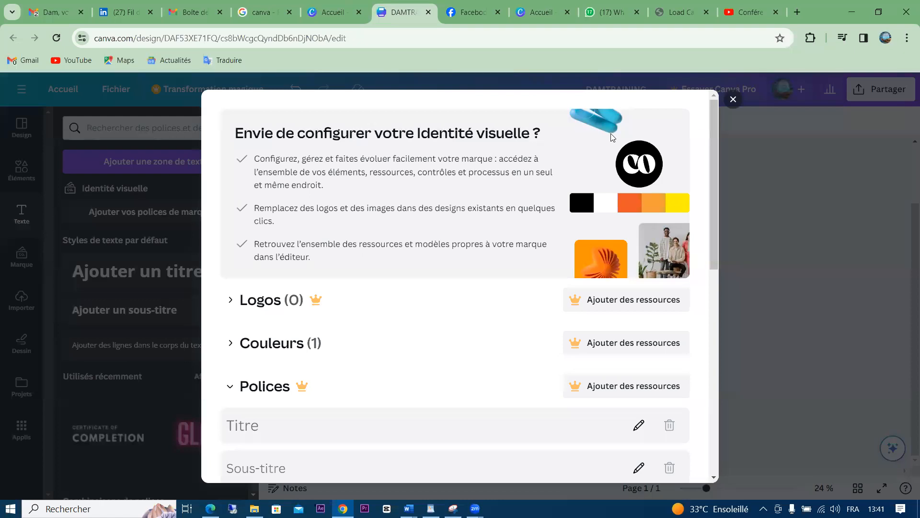
pyautogui.click(733, 101)
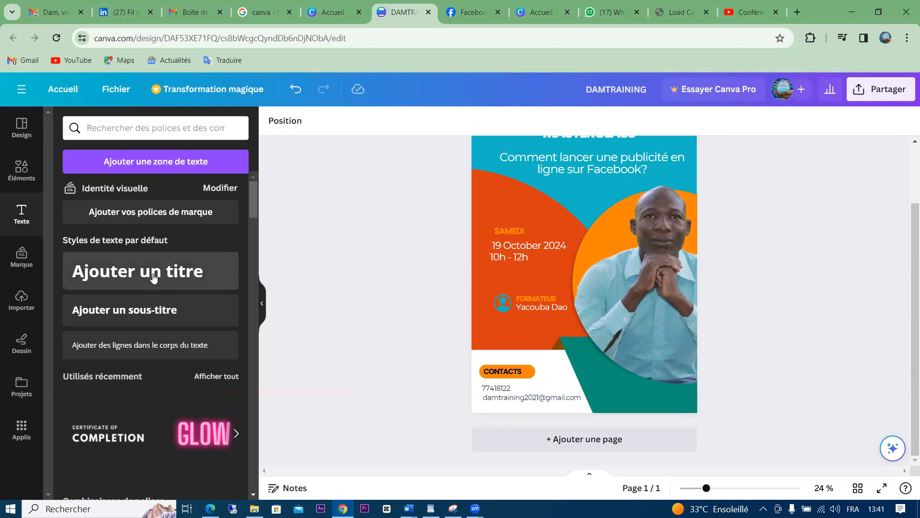
# Add a subtitle text box reading 'Formation inédite' and dismiss the spell-checker prompts
pyautogui.click(131, 314)
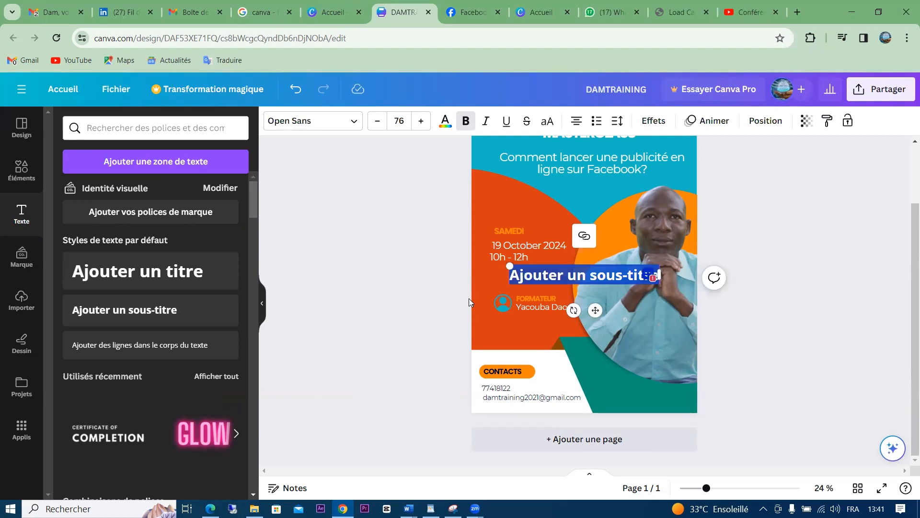
pyautogui.write('F')
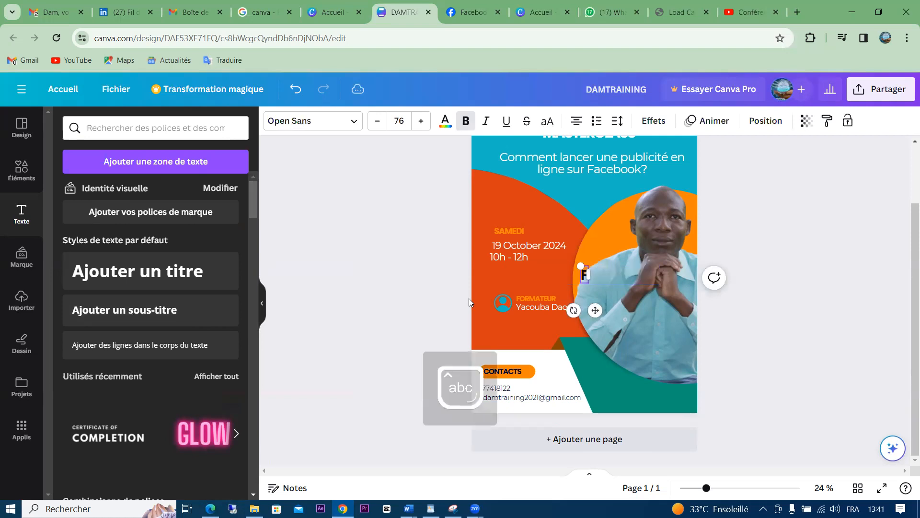
pyautogui.write('ormat')
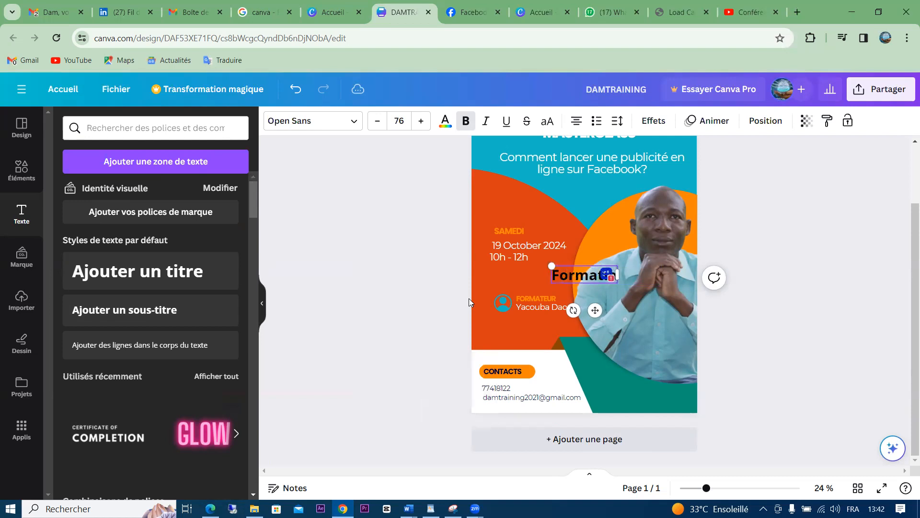
pyautogui.write('ion inédite')
pyautogui.moveTo(637, 274)
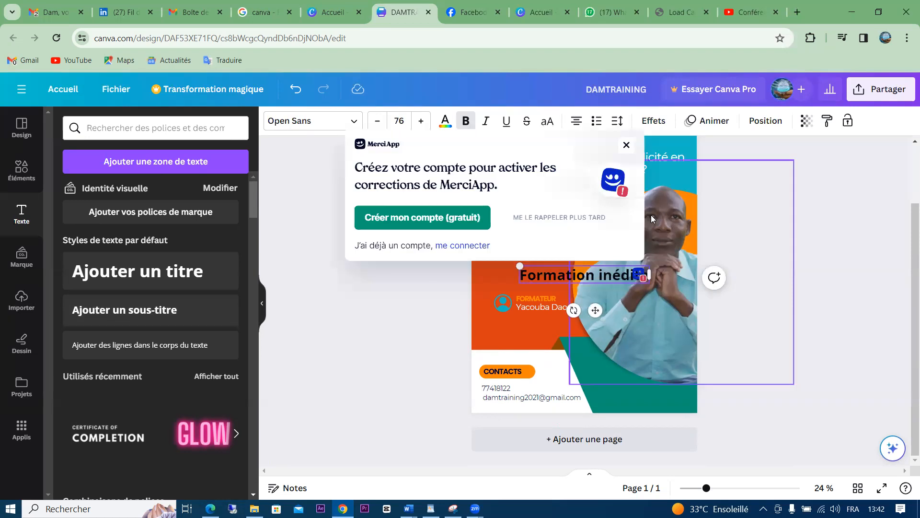
pyautogui.click(567, 218)
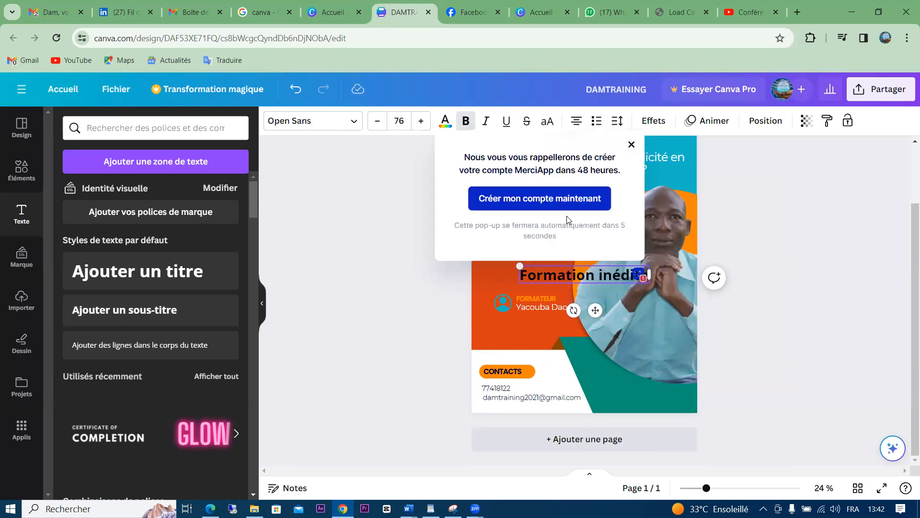
pyautogui.click(630, 145)
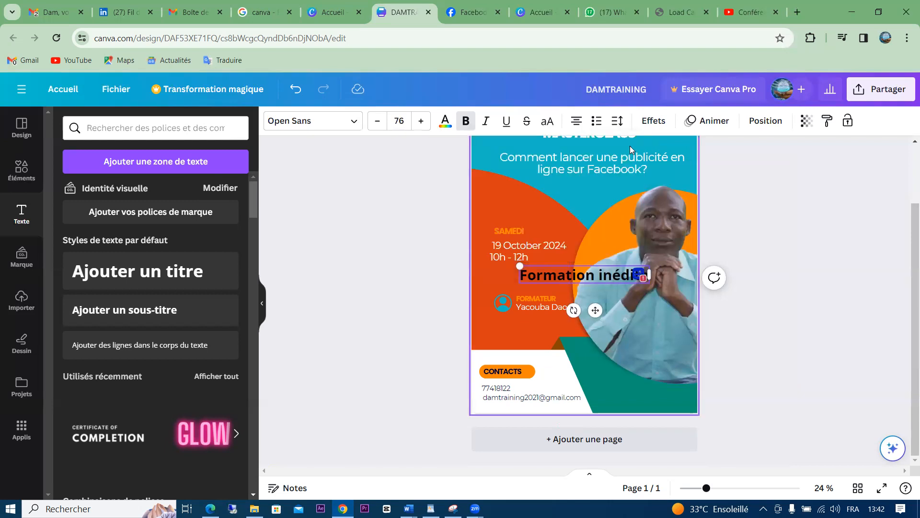
# Move the 'Formation inédite' text to the poster's bottom right
pyautogui.hotkey('ctrl', 'a')
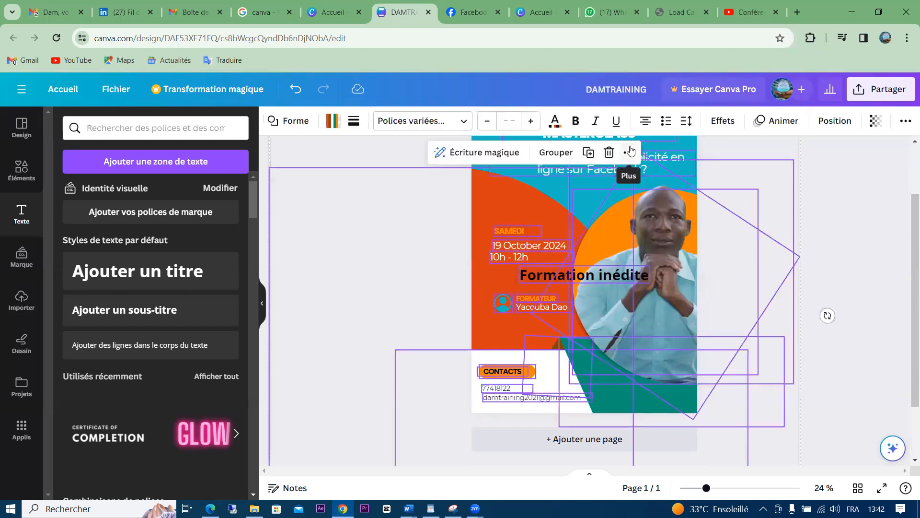
pyautogui.click(834, 210)
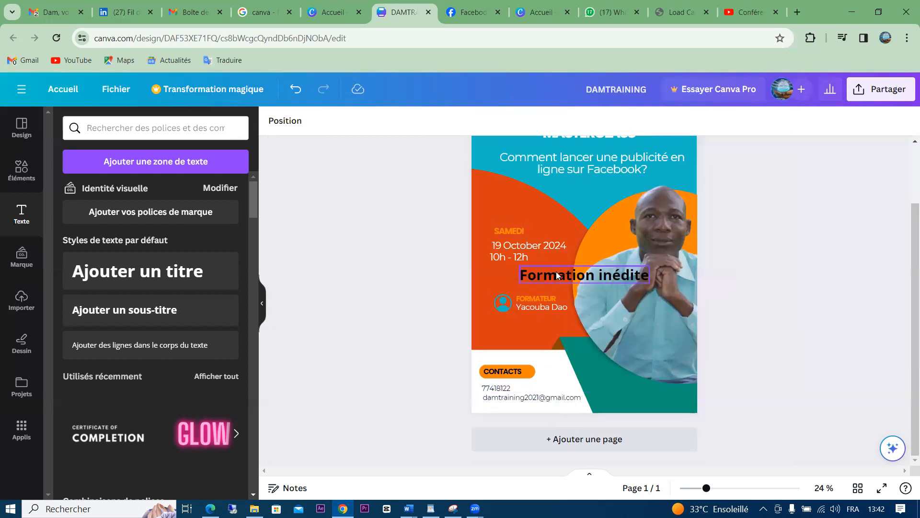
pyautogui.click(567, 275)
pyautogui.moveTo(570, 275); pyautogui.dragTo(640, 393)
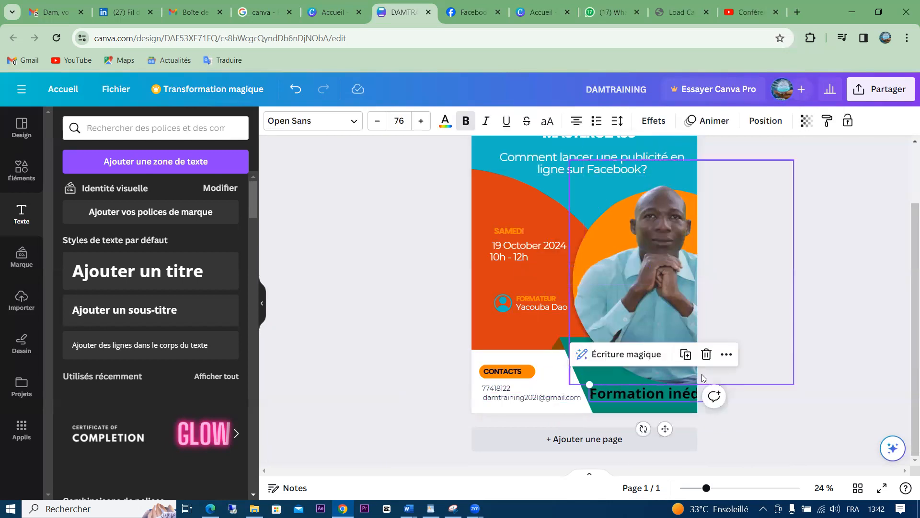
pyautogui.click(734, 372)
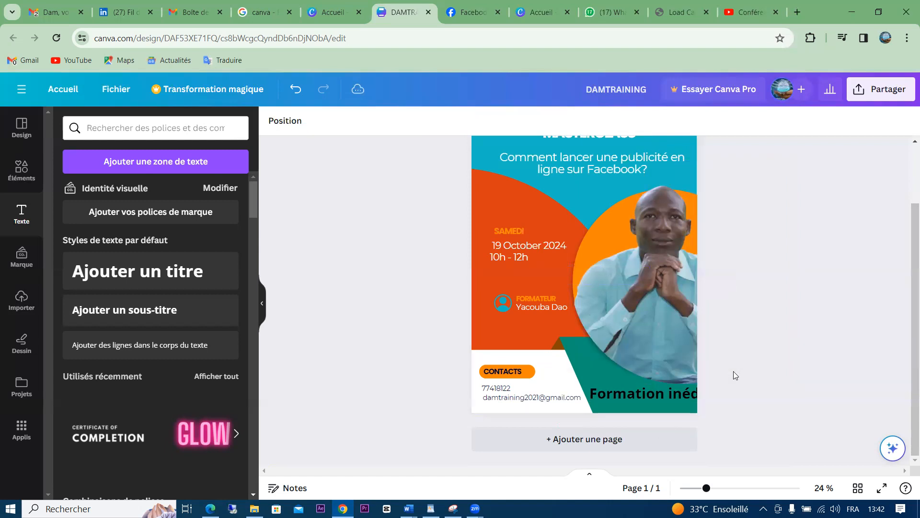
pyautogui.moveTo(686, 396)
pyautogui.mouseDown()
pyautogui.moveTo(728, 390)
pyautogui.moveTo(653, 403)
pyautogui.moveTo(682, 398)
pyautogui.mouseUp()
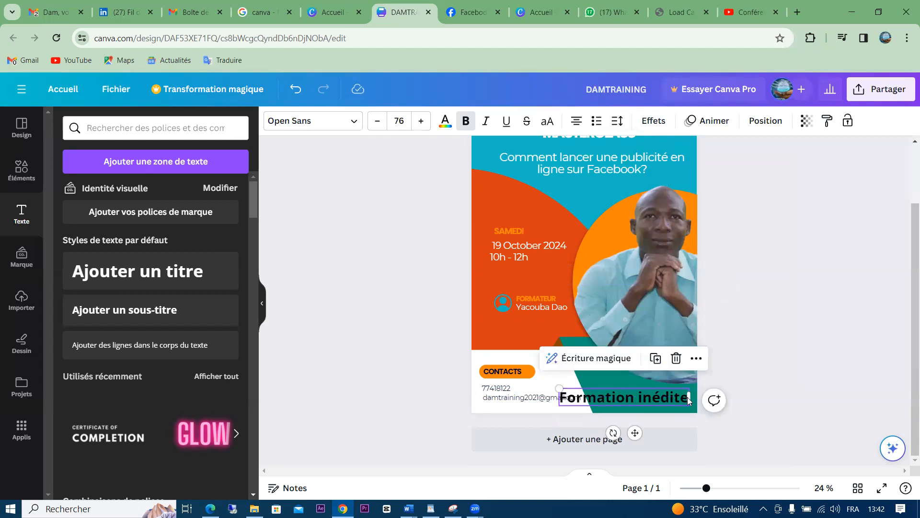
# Narrow the text box and reduce the 'Formation inédite' font size from 76 to 49
pyautogui.click(692, 394)
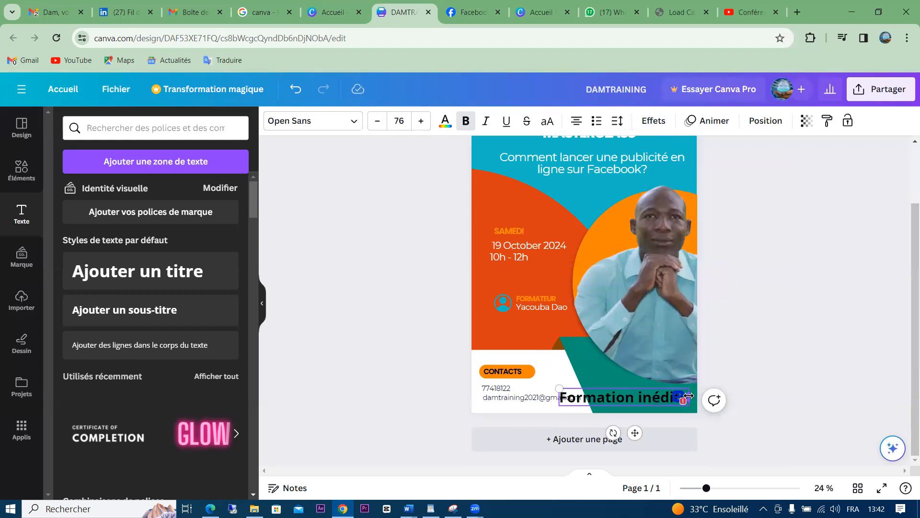
pyautogui.moveTo(692, 394); pyautogui.dragTo(643, 394)
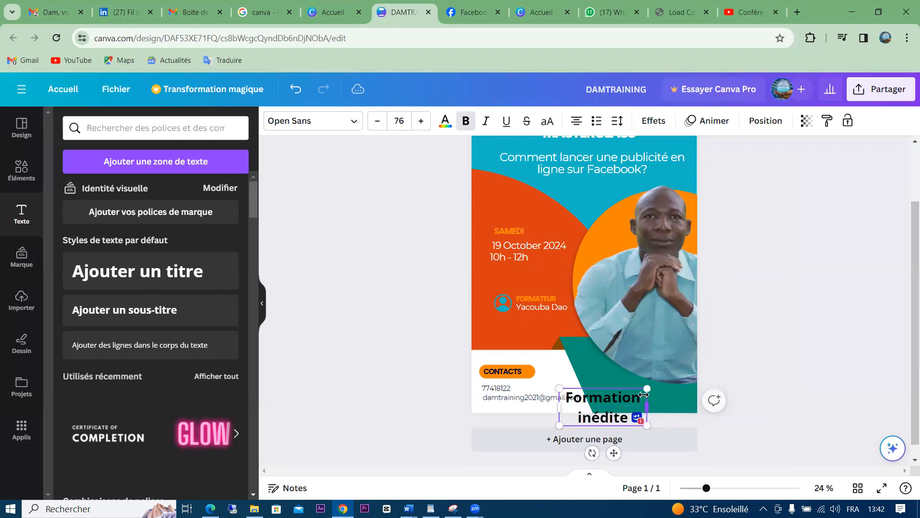
pyautogui.doubleClick(597, 407)
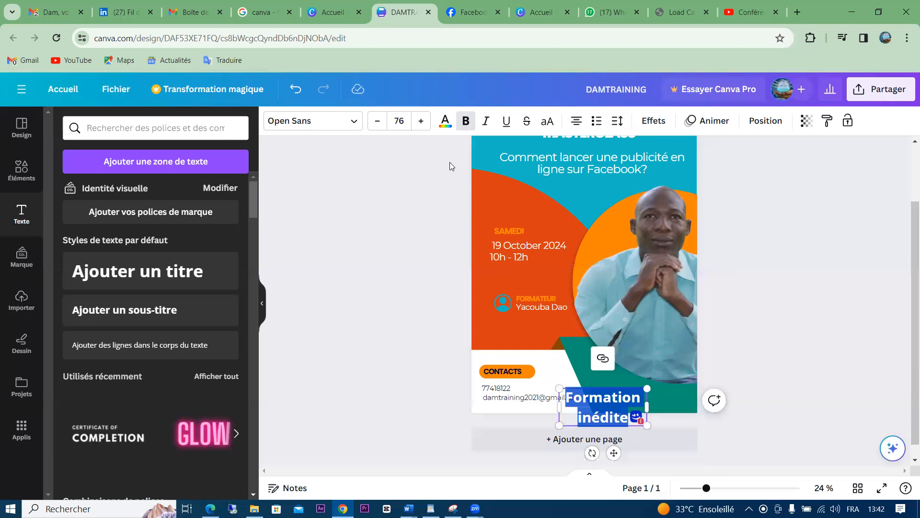
pyautogui.click(377, 120)
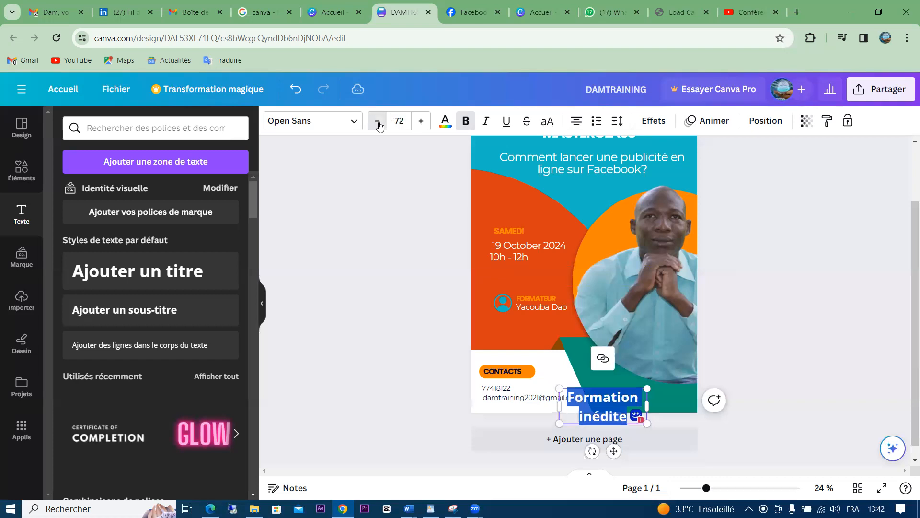
pyautogui.click(377, 121)
pyautogui.click(377, 121)
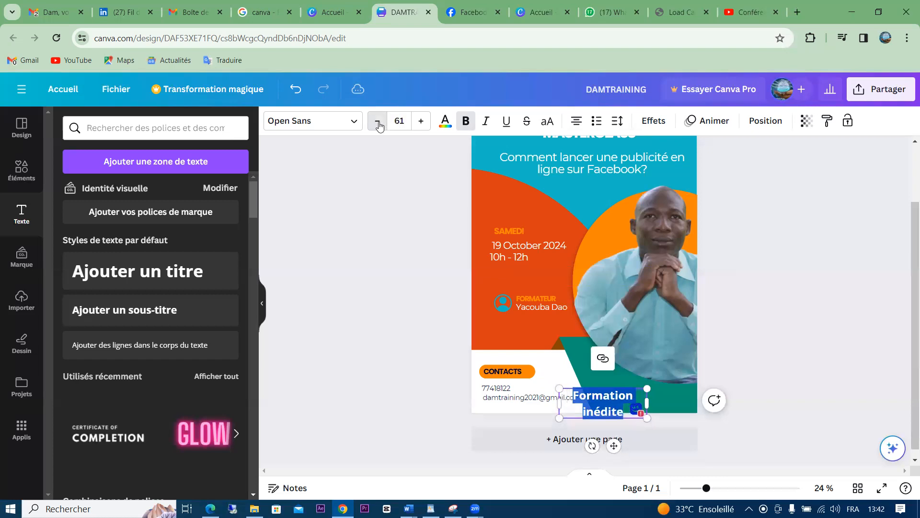
pyautogui.click(378, 121)
pyautogui.click(377, 121)
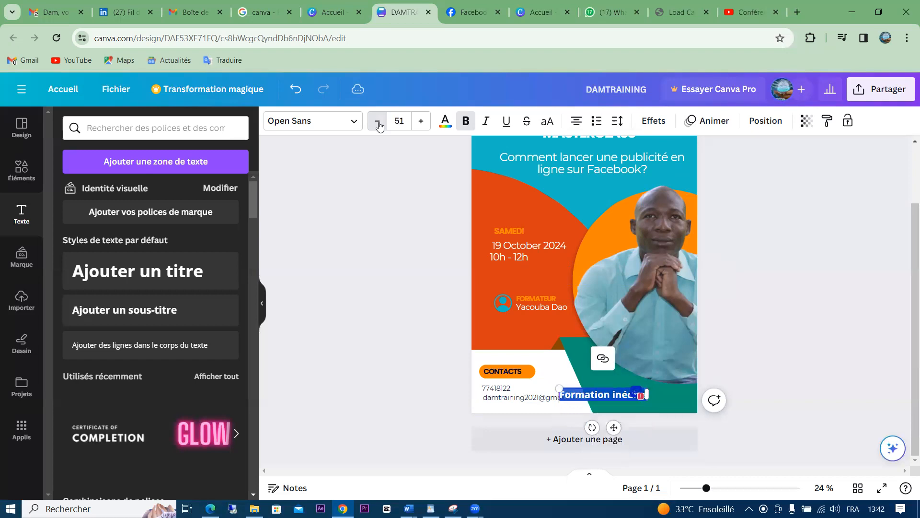
pyautogui.click(377, 121)
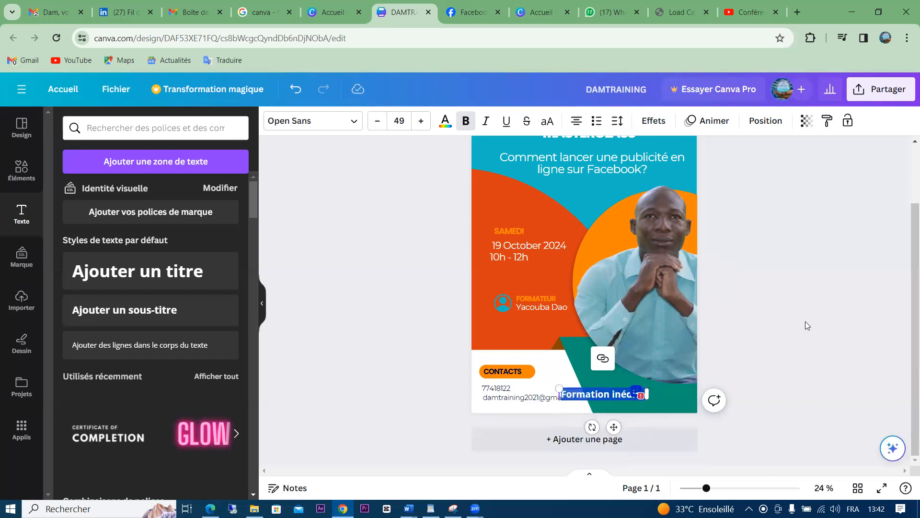
# Shift 'Formation inédite' right on the teal band and colour the text white
pyautogui.click(619, 386)
pyautogui.click(608, 392)
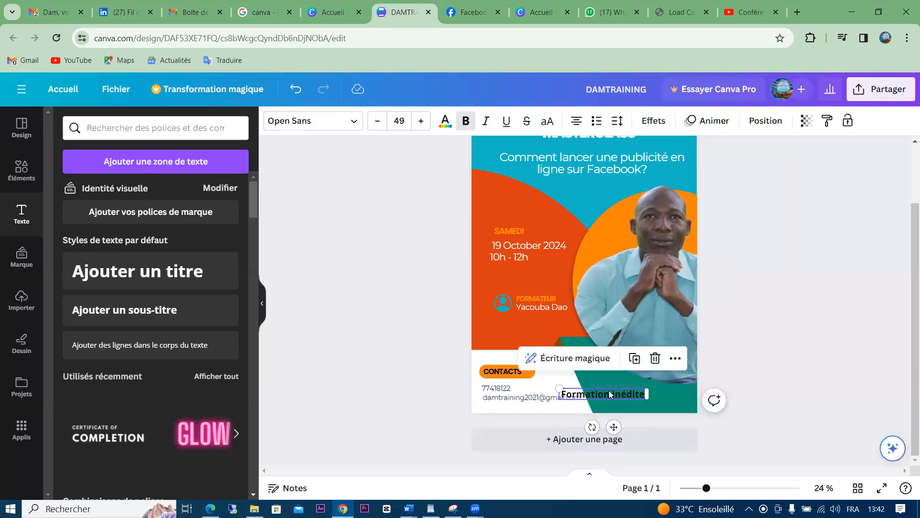
pyautogui.moveTo(610, 393); pyautogui.dragTo(651, 401)
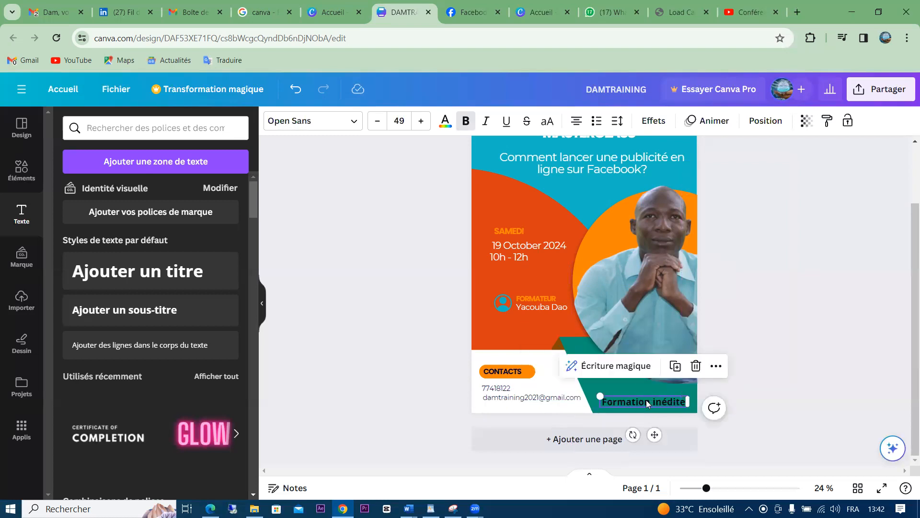
pyautogui.doubleClick(646, 399)
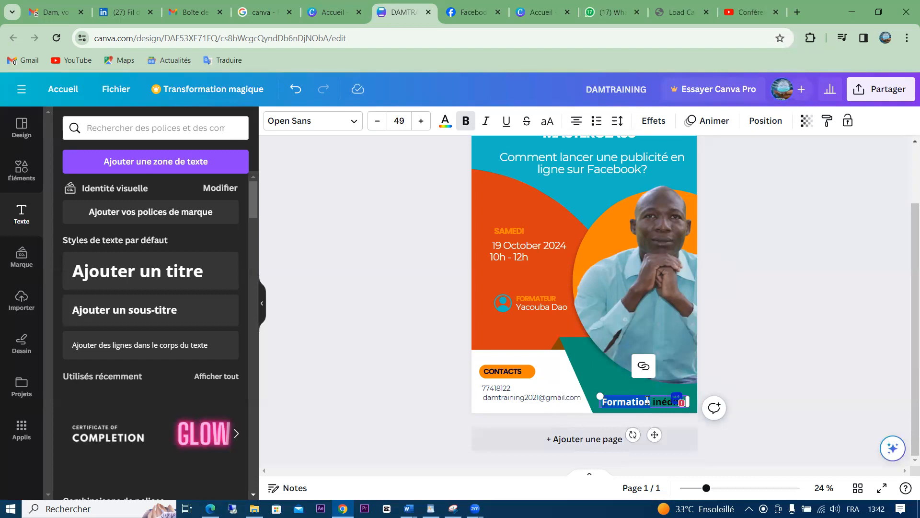
pyautogui.moveTo(647, 400); pyautogui.dragTo(516, 222)
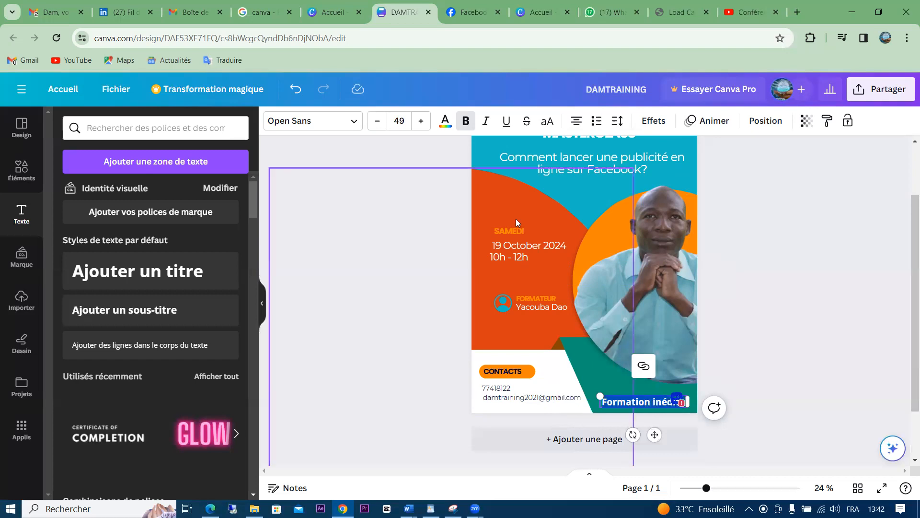
pyautogui.click(445, 120)
pyautogui.click(162, 226)
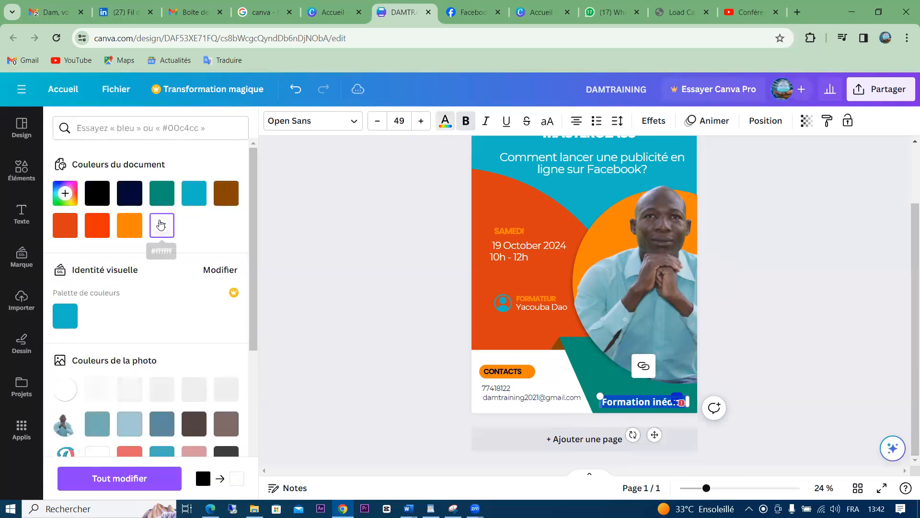
pyautogui.click(771, 364)
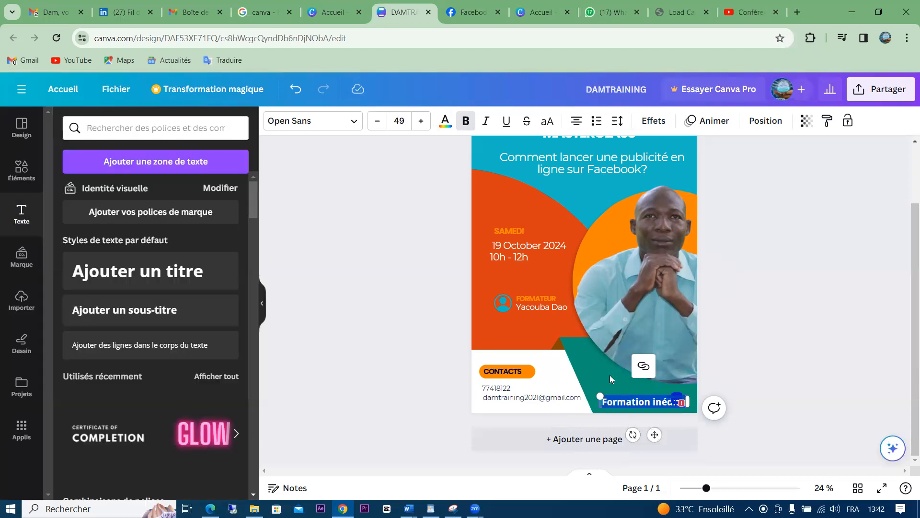
pyautogui.click(588, 392)
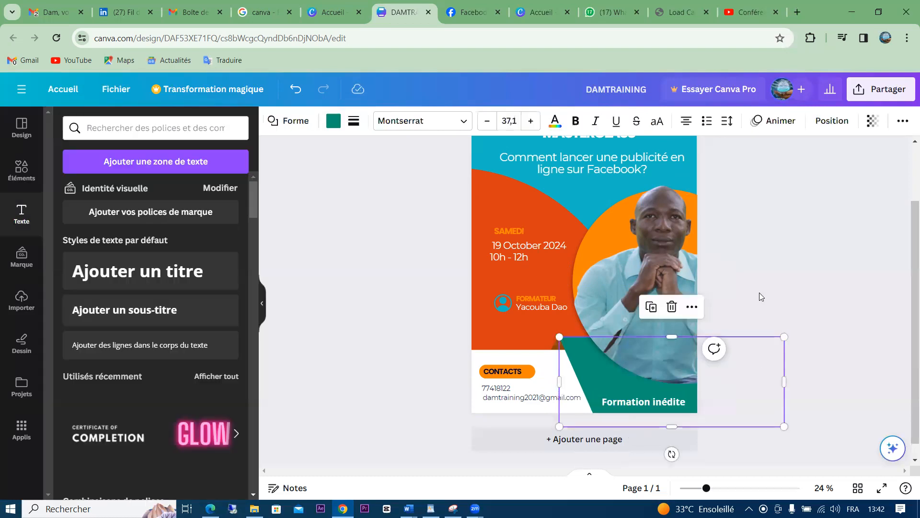
pyautogui.click(793, 267)
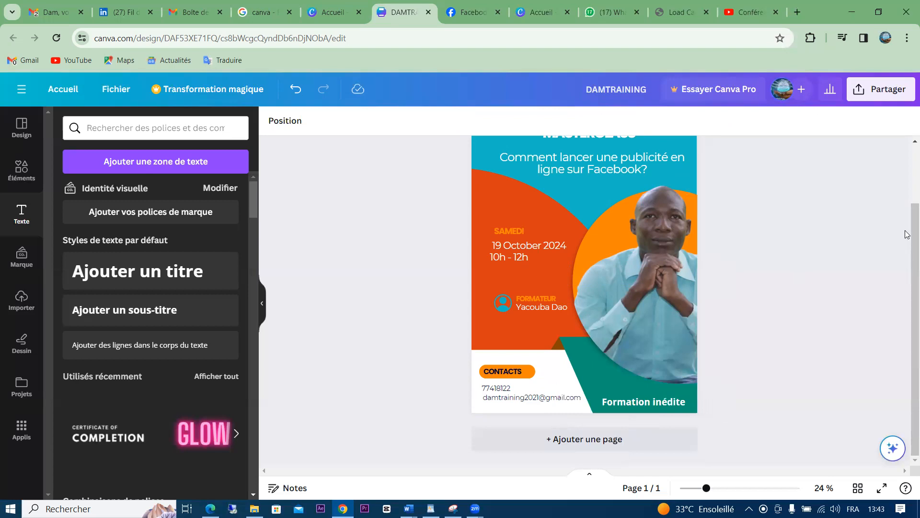
# Scroll up and down over the canvas to review the finished poster
pyautogui.scroll(1, 907, 172)
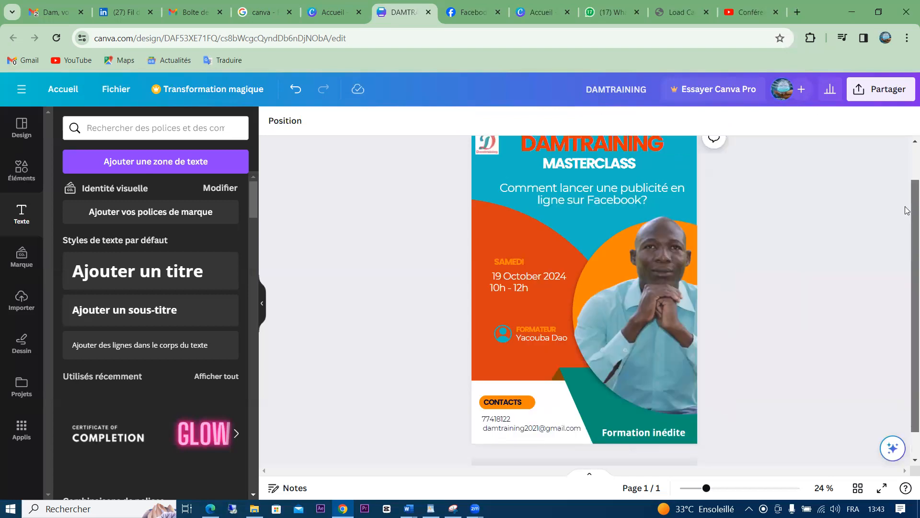
pyautogui.scroll(-1, 904, 264)
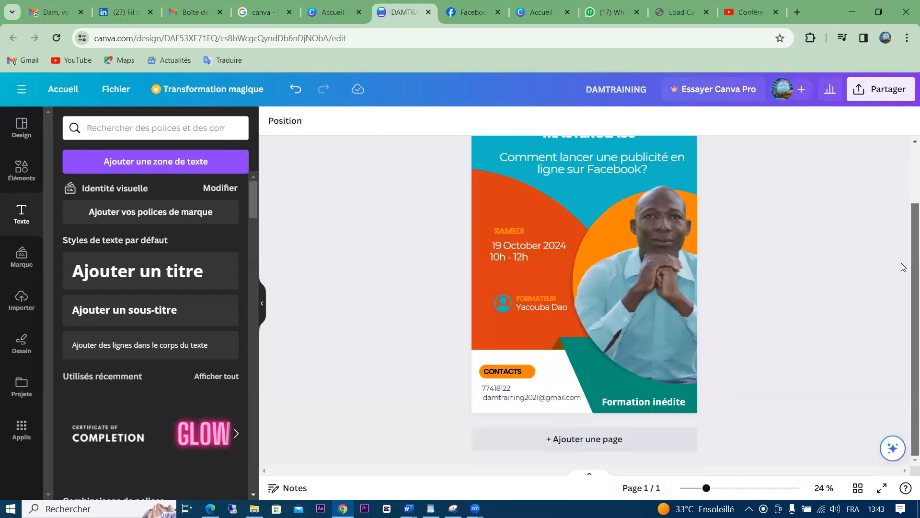
pyautogui.scroll(2, 907, 231)
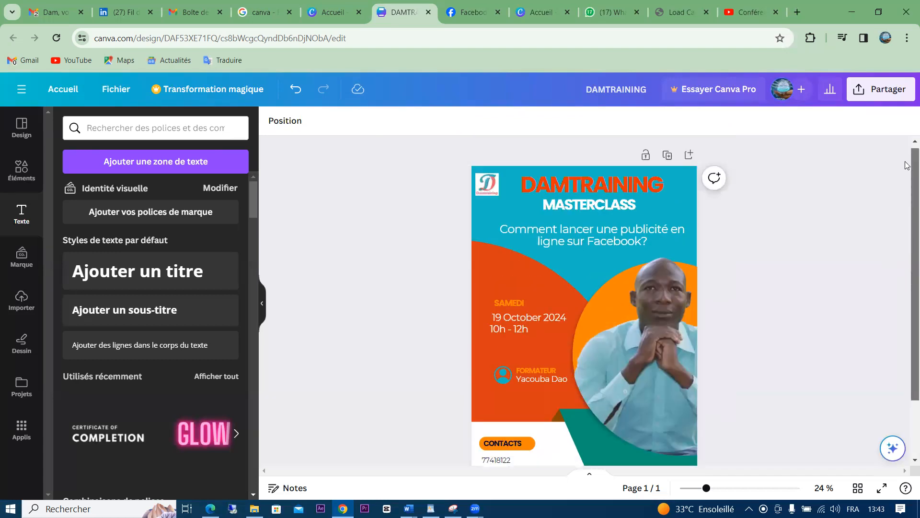
pyautogui.scroll(-1, 907, 206)
pyautogui.scroll(1, 907, 191)
pyautogui.scroll(-2, 907, 239)
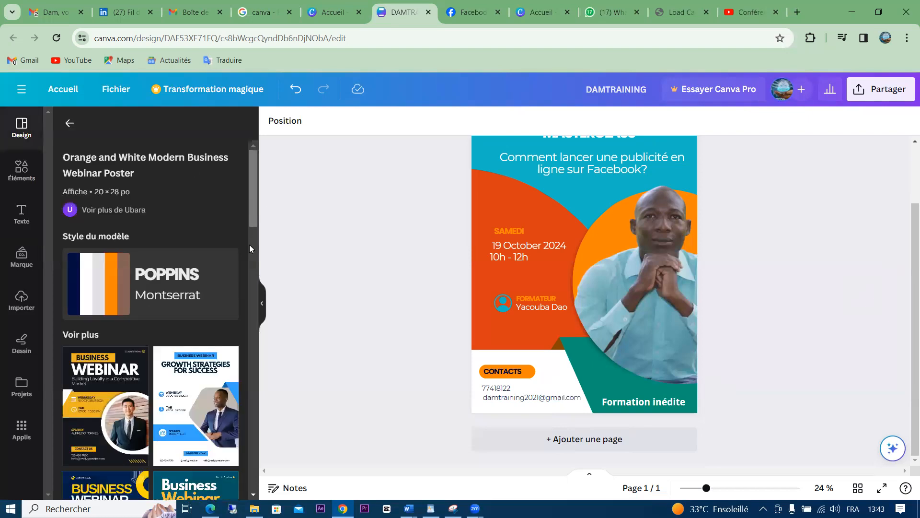
# Add the teal-and-orange Business Webinar template as a new second page below the poster
pyautogui.scroll(-4, 249, 248)
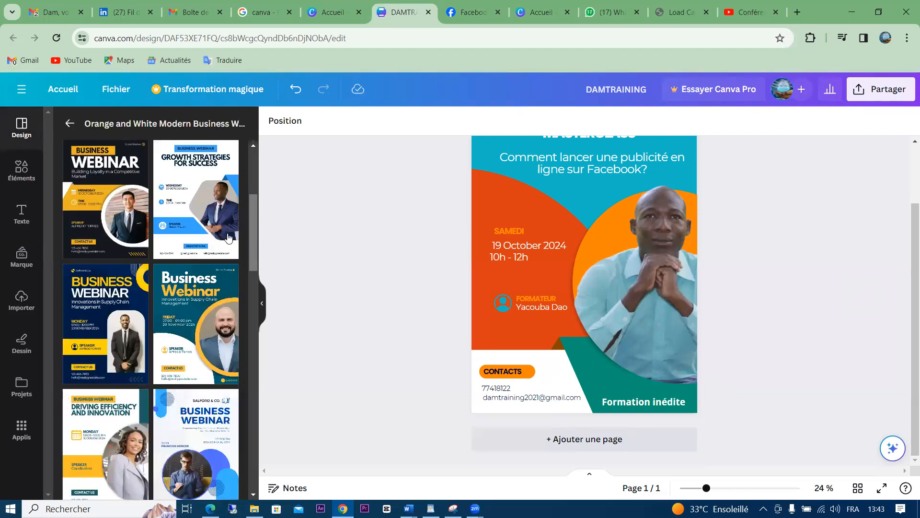
pyautogui.click(176, 309)
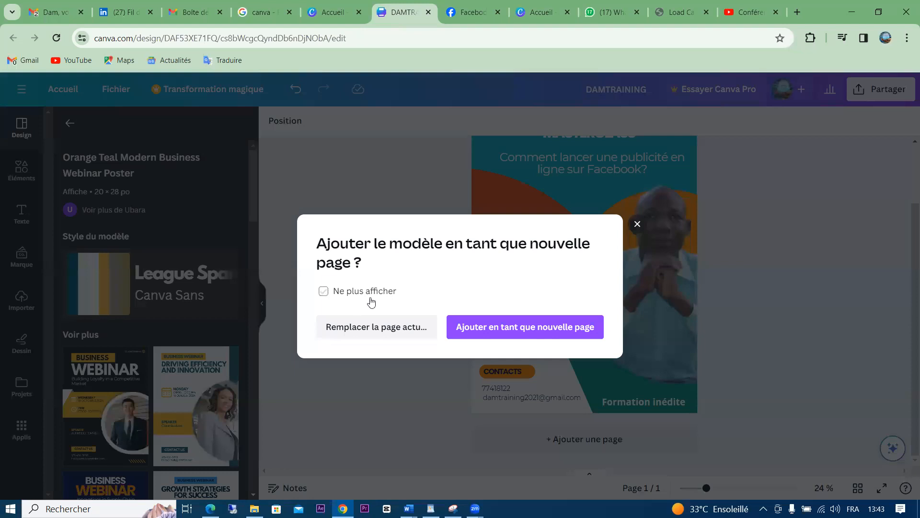
pyautogui.click(489, 328)
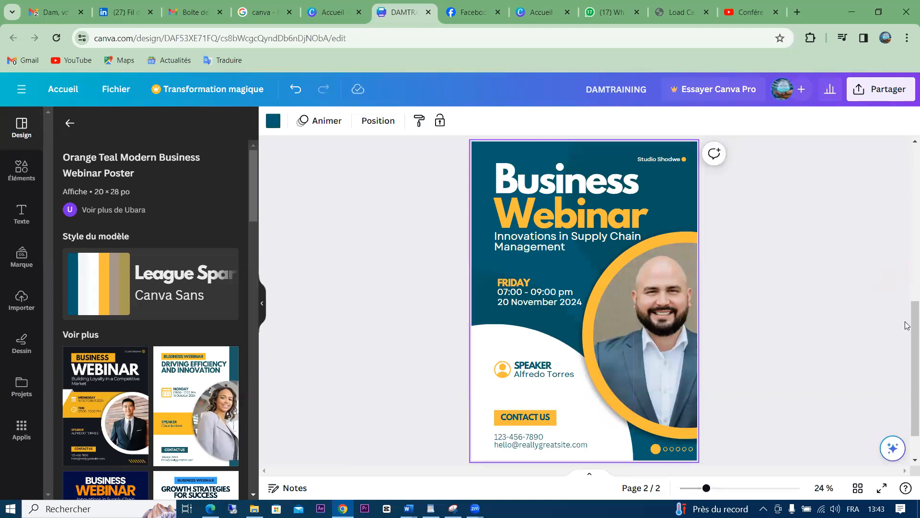
pyautogui.scroll(5, 906, 213)
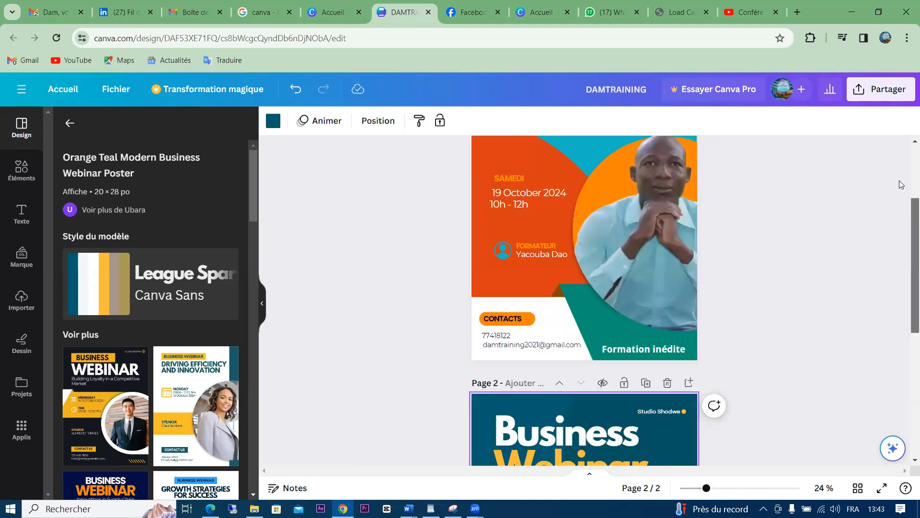
pyautogui.scroll(2, 901, 184)
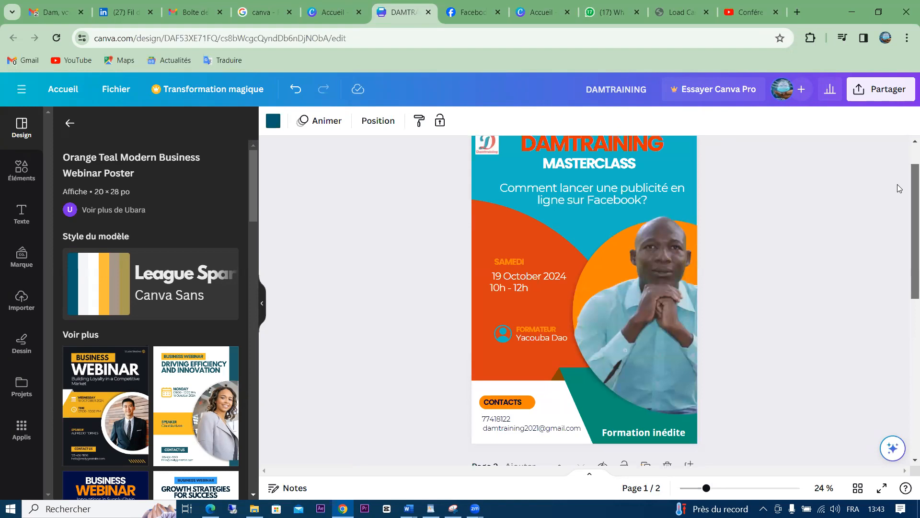
# Download only page 1 as a JPG, saved as DAMTRAINING (2).jpg
pyautogui.click(888, 88)
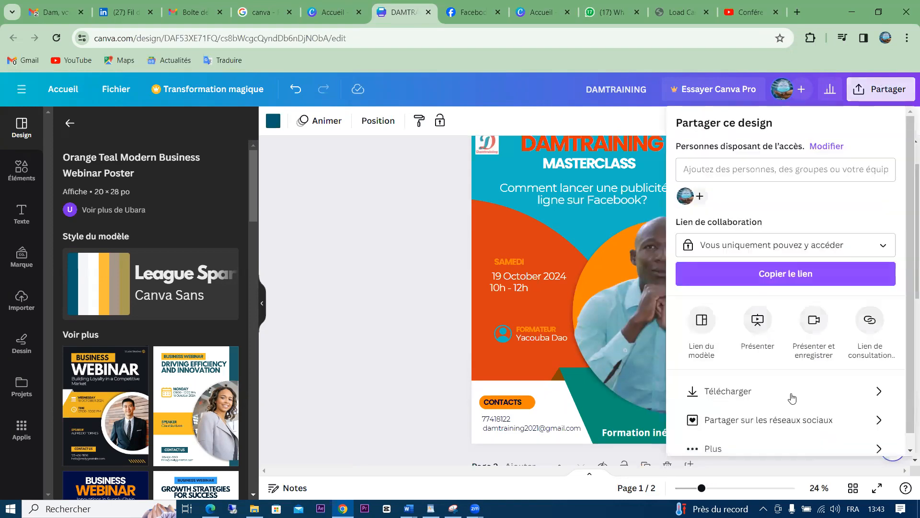
pyautogui.click(820, 402)
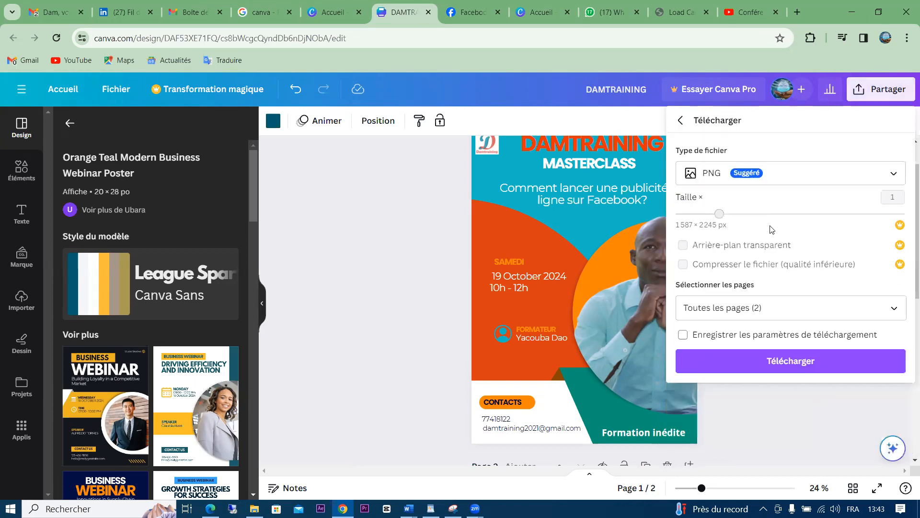
pyautogui.click(855, 176)
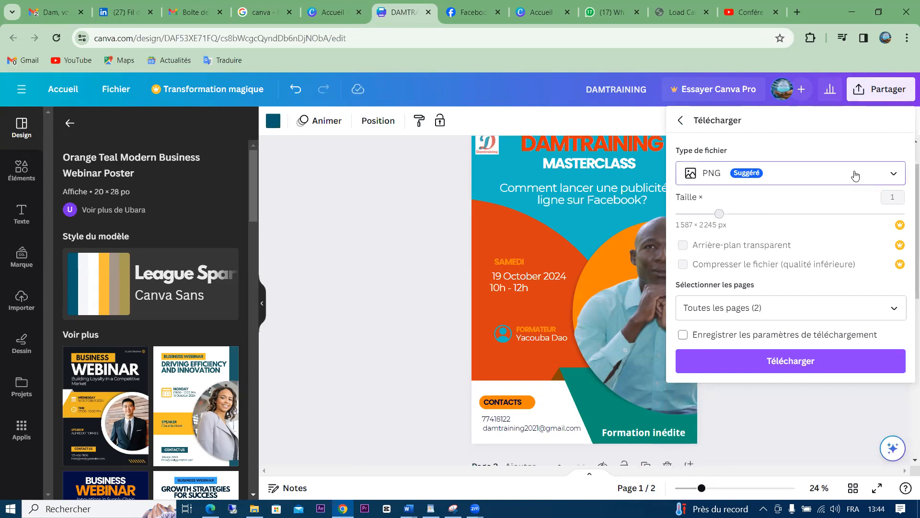
pyautogui.click(768, 210)
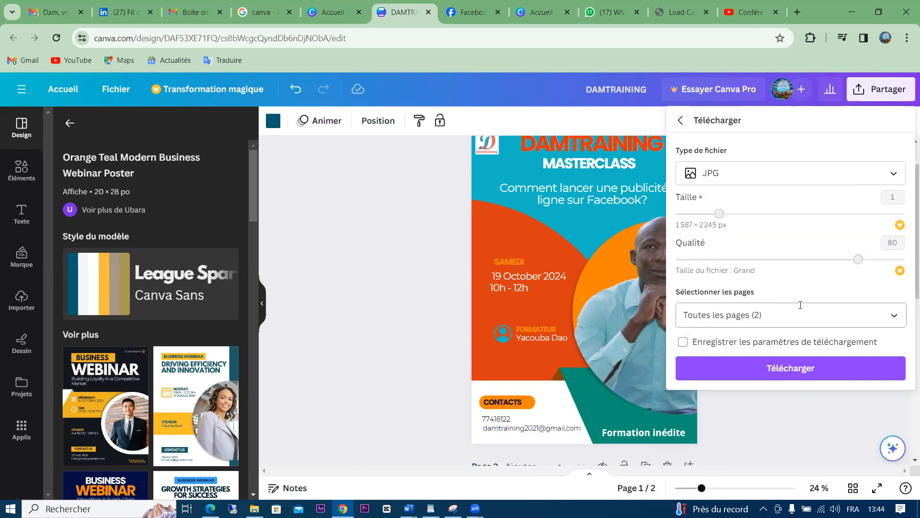
pyautogui.click(904, 315)
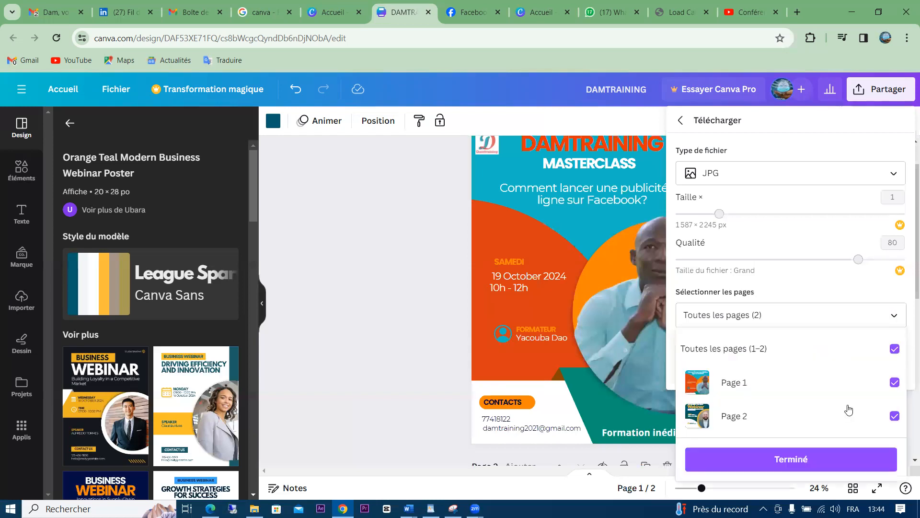
pyautogui.click(780, 461)
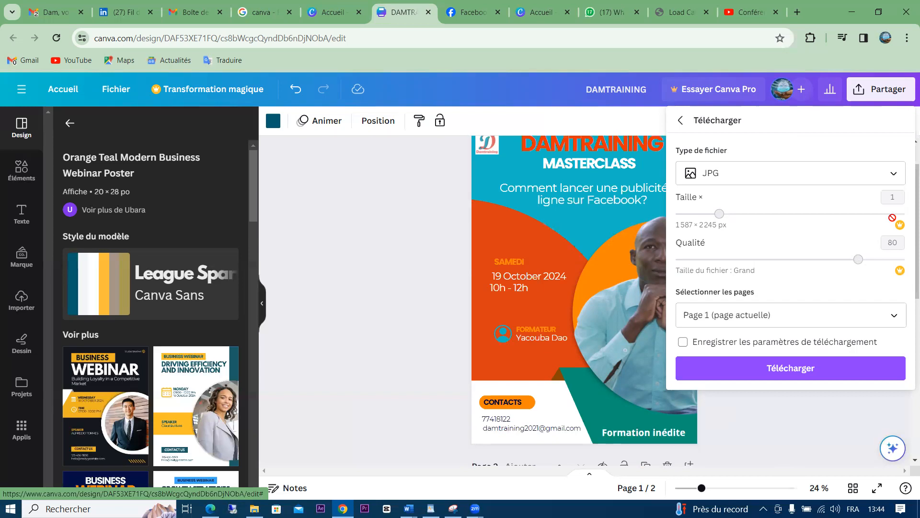
pyautogui.click(761, 374)
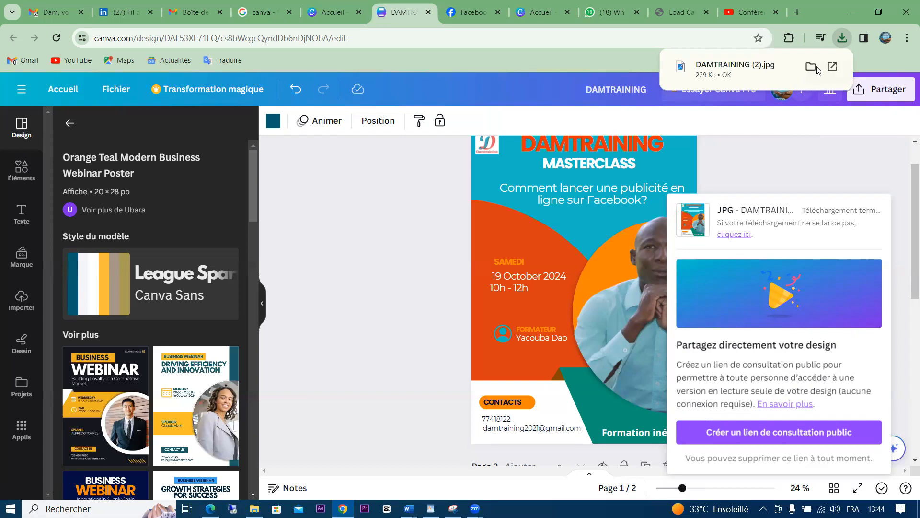
pyautogui.click(810, 66)
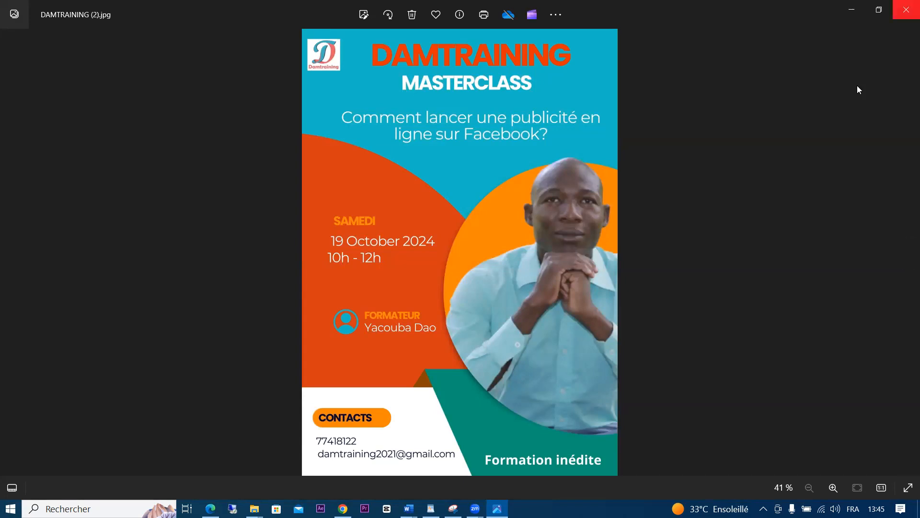
pyautogui.click(906, 9)
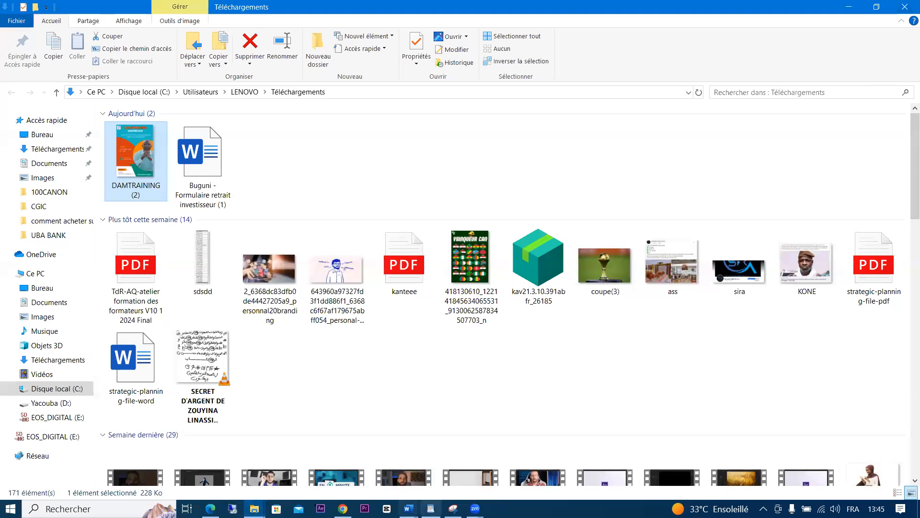
pyautogui.click(430, 508)
pyautogui.moveTo(342, 508)
pyautogui.click(378, 441)
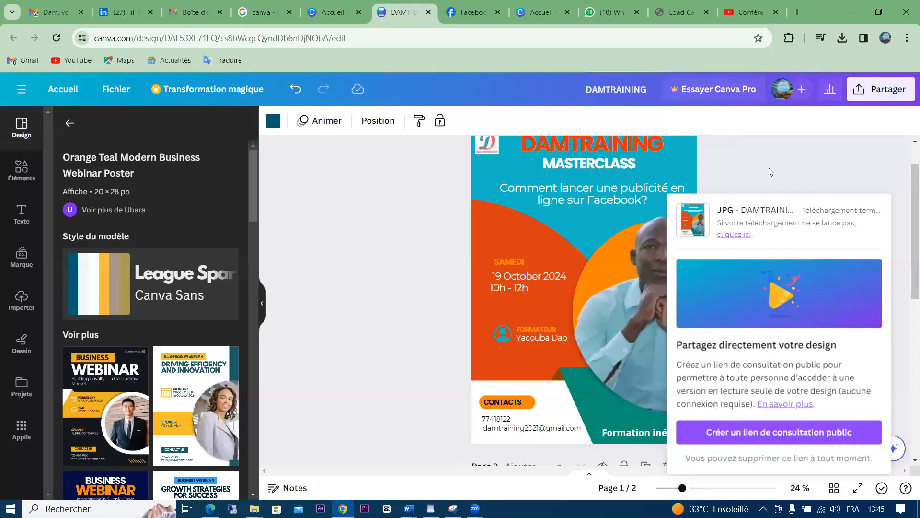
# Add the orange flame graphic from [KR] Flat Abstract over the lower part of the photo
pyautogui.click(768, 172)
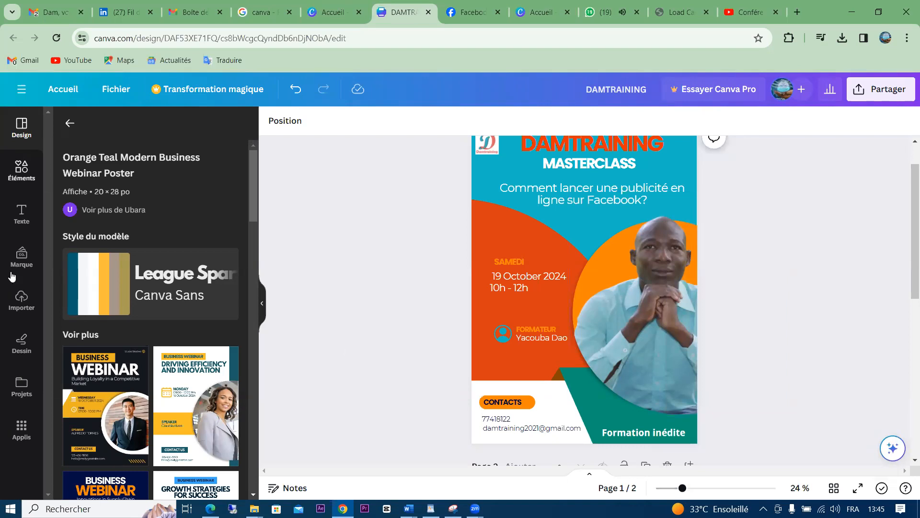
pyautogui.click(19, 168)
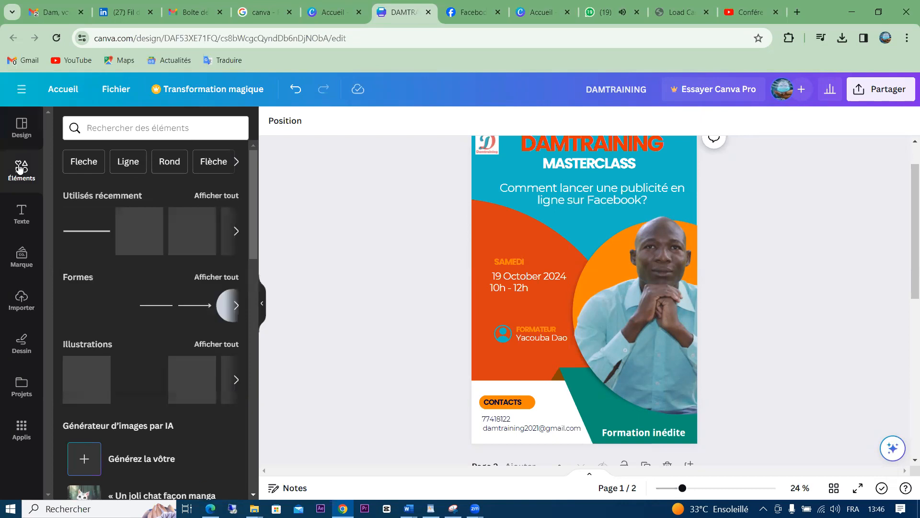
pyautogui.moveTo(255, 207); pyautogui.dragTo(252, 494)
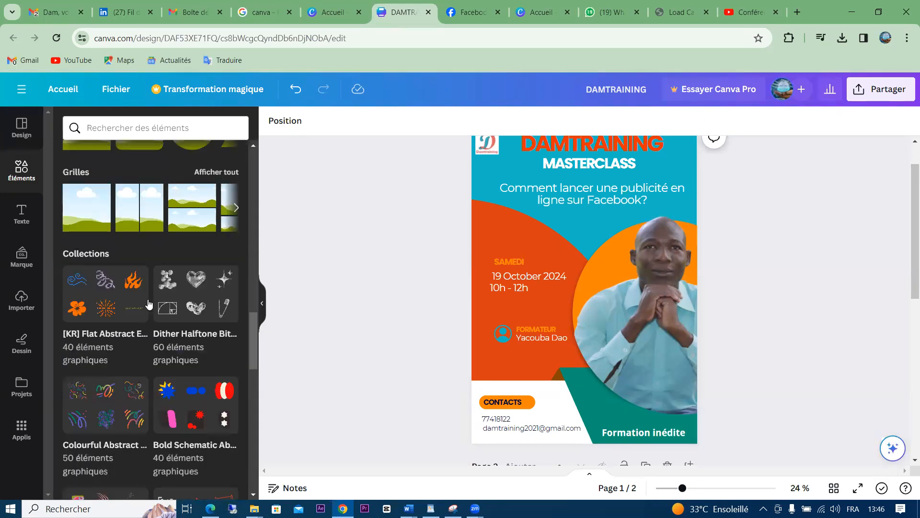
pyautogui.click(113, 307)
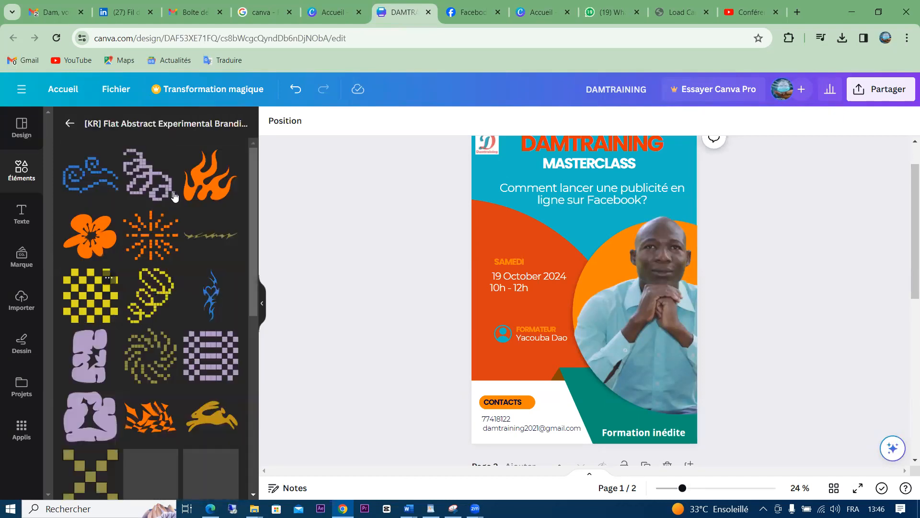
pyautogui.click(209, 180)
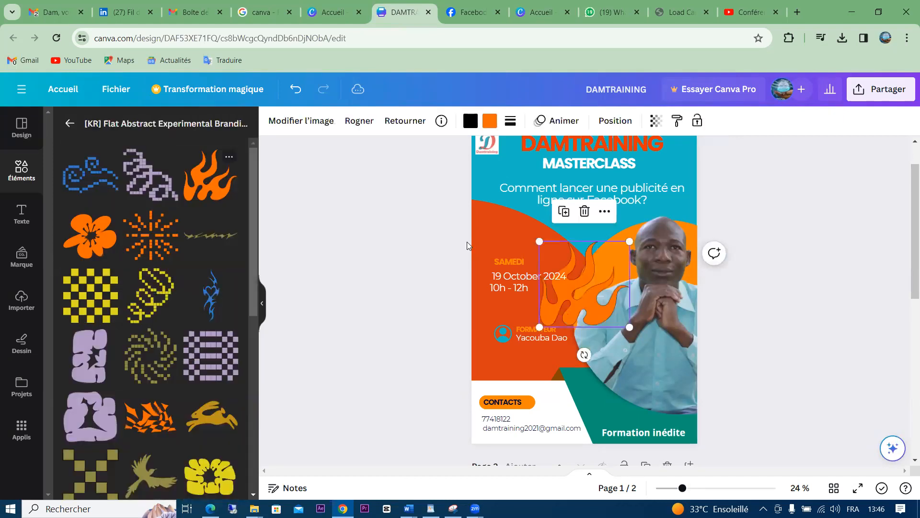
pyautogui.moveTo(594, 297); pyautogui.dragTo(654, 377)
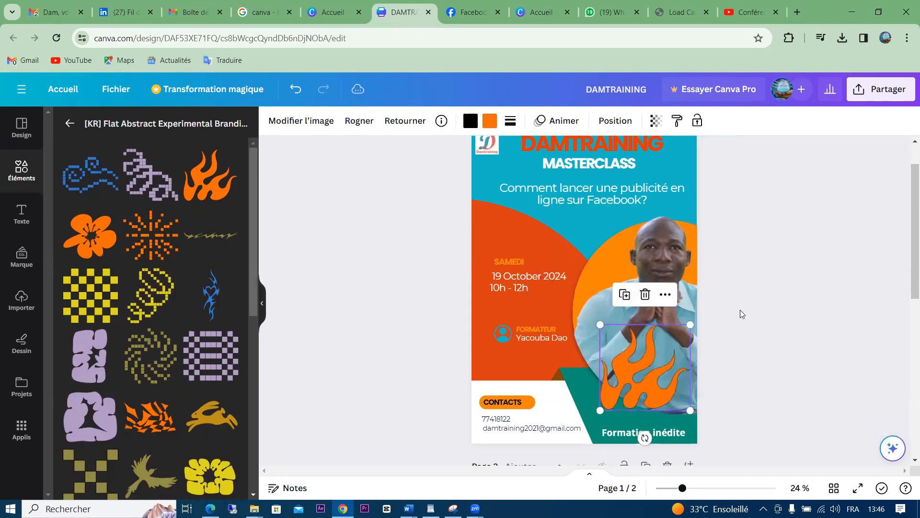
pyautogui.click(789, 300)
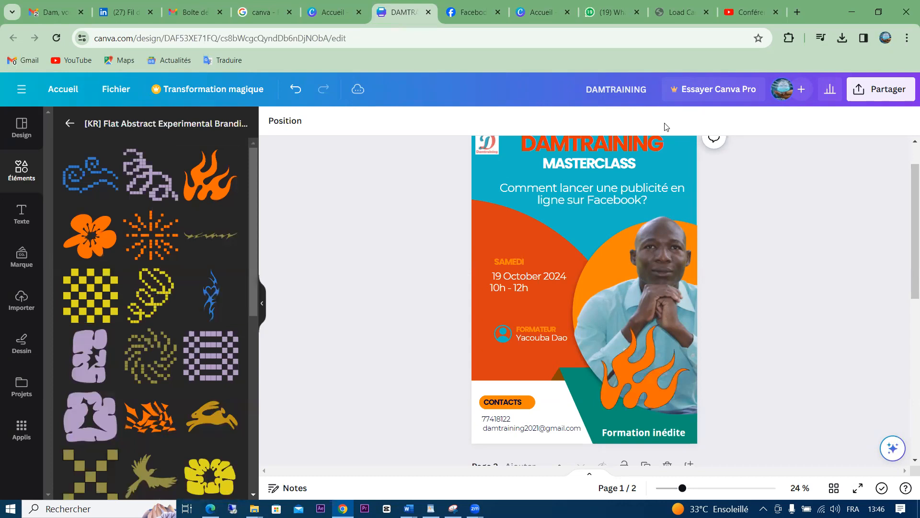